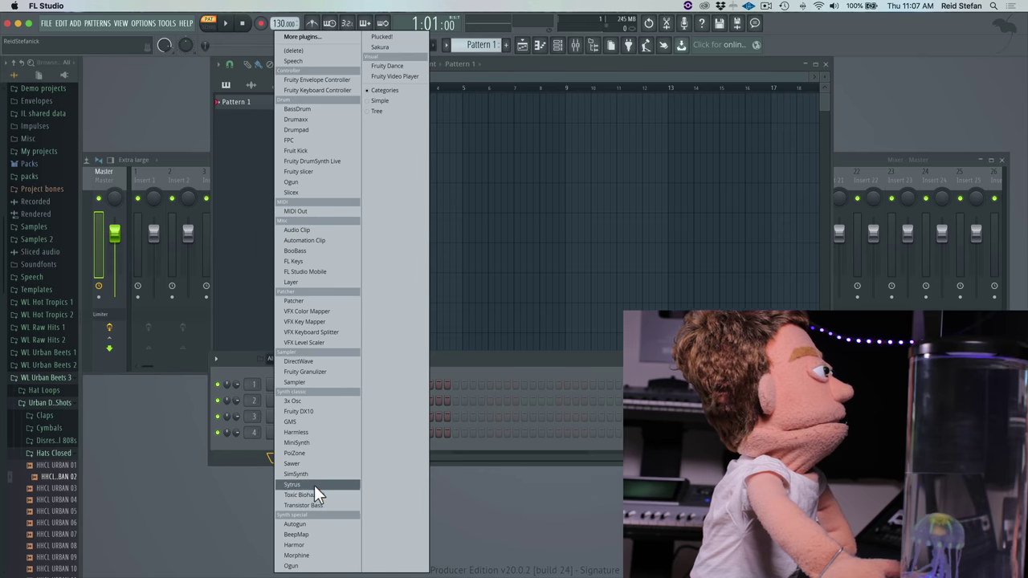
Add a Sakura channel and load its PRC Tuned Oil Drum preset
click(379, 46)
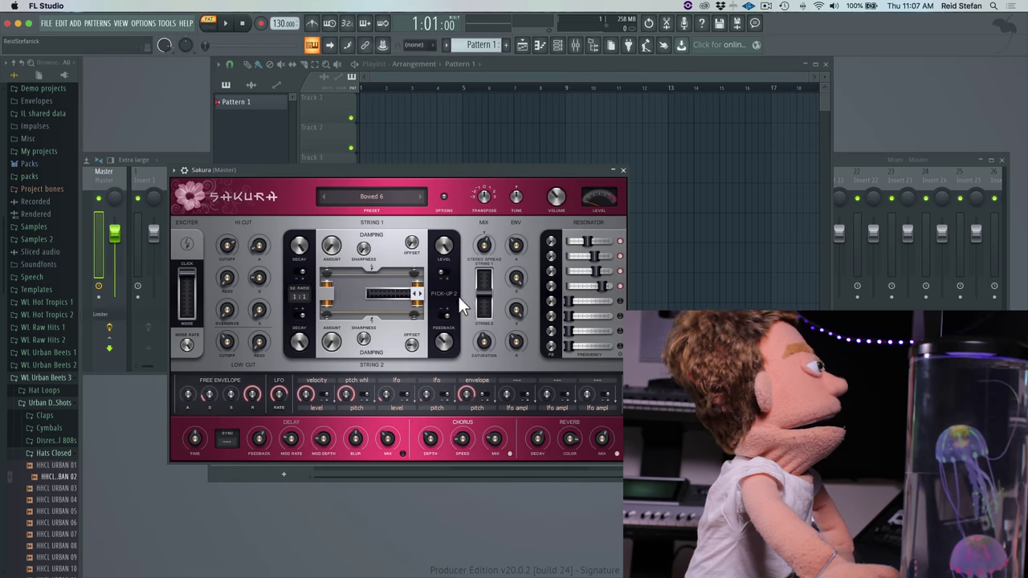
click(419, 195)
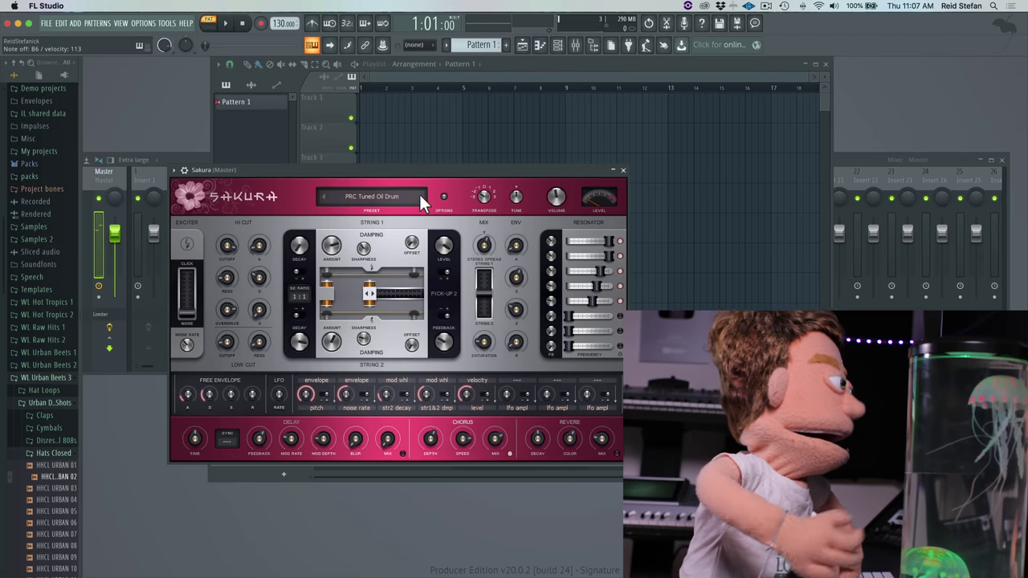
drag(406, 171, 601, 190)
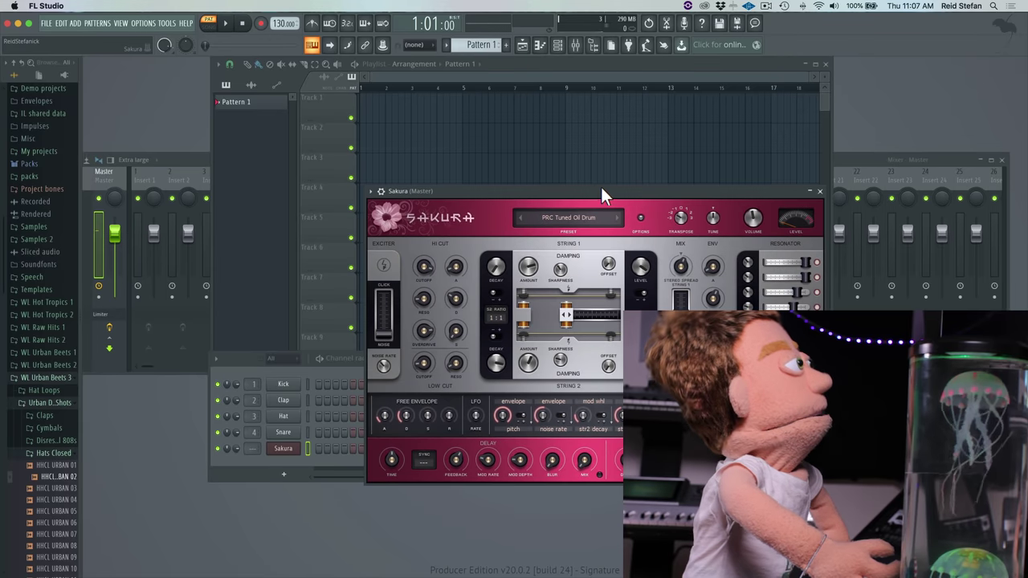
Record a two-bar Sakura melody into Pattern 1 at 150 BPM and close the synth window
click(262, 23)
key(space)
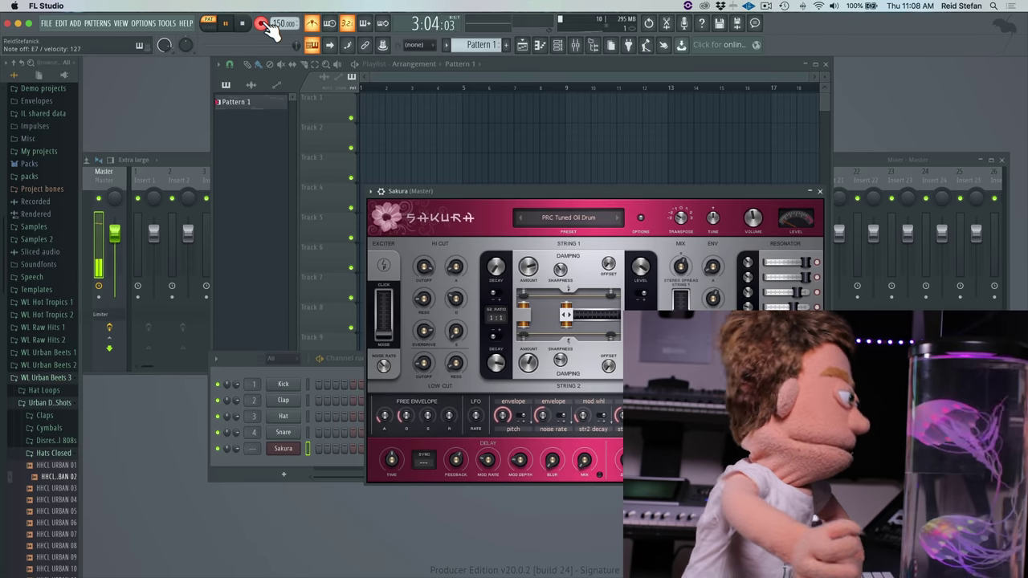
key(space)
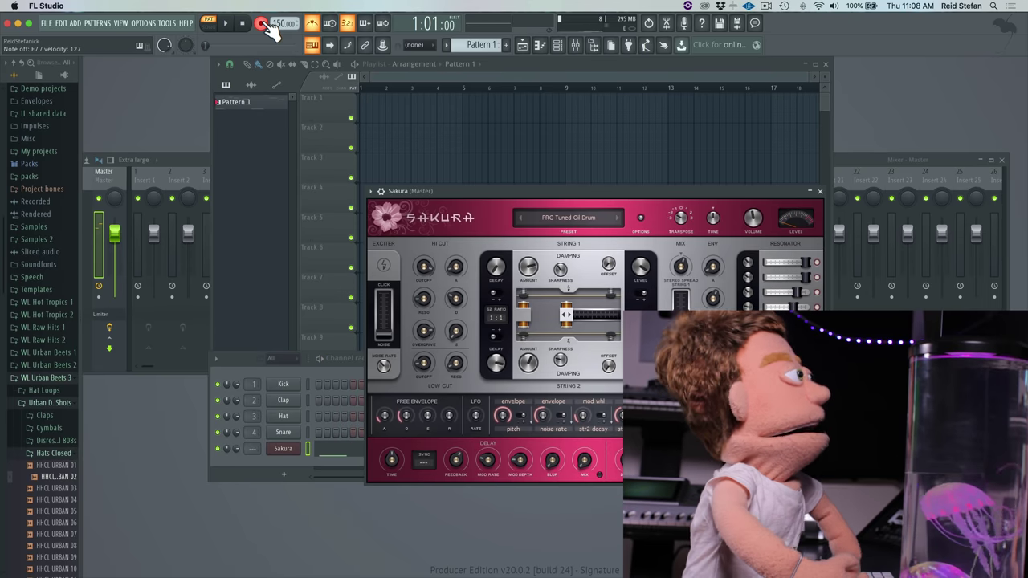
click(820, 192)
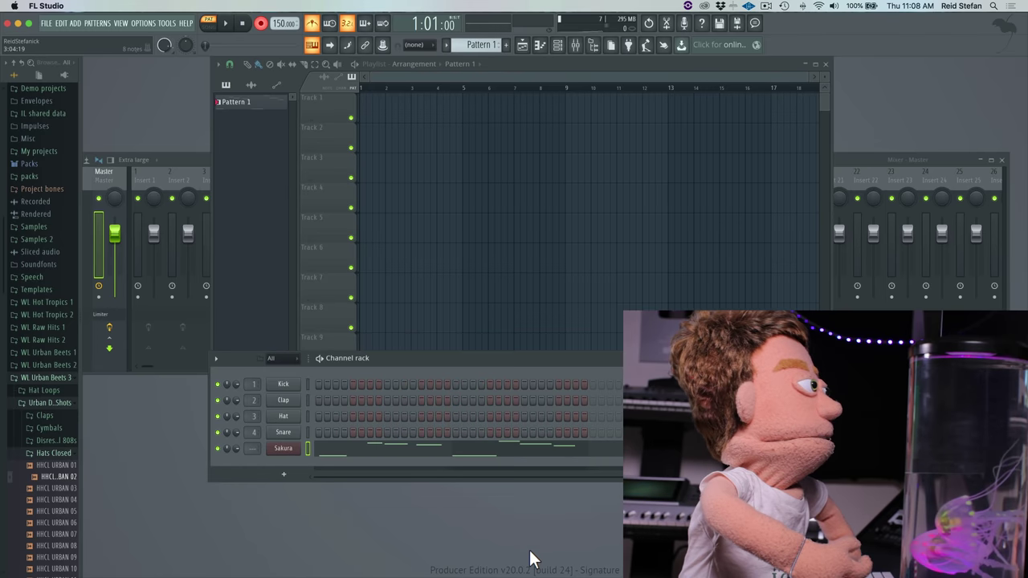
Open the recorded Sakura melody in the piano roll and bring its notes into view
click(436, 454)
drag(436, 450, 436, 429)
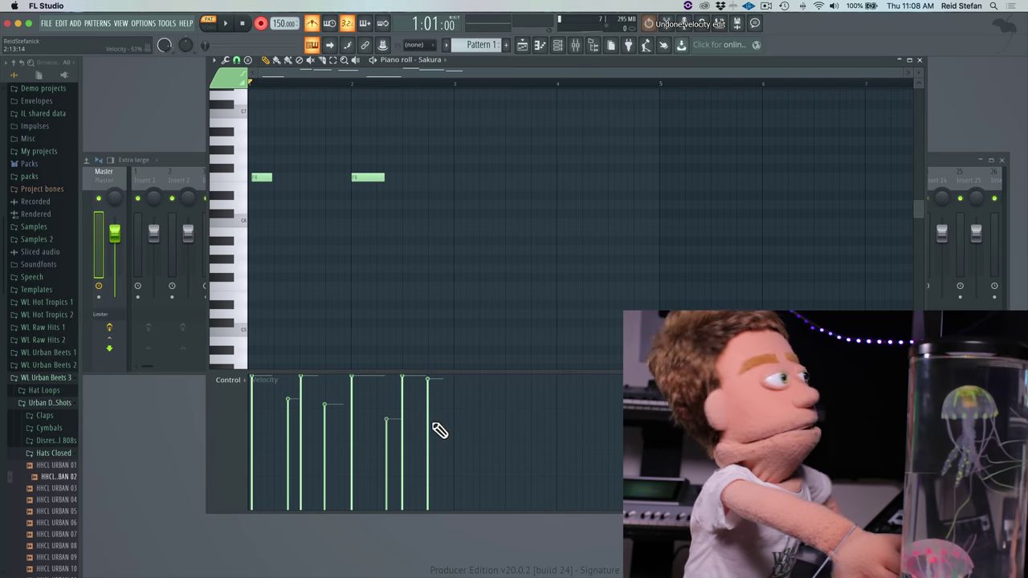
scroll(420, 305, up, 10)
scroll(426, 297, down, 8)
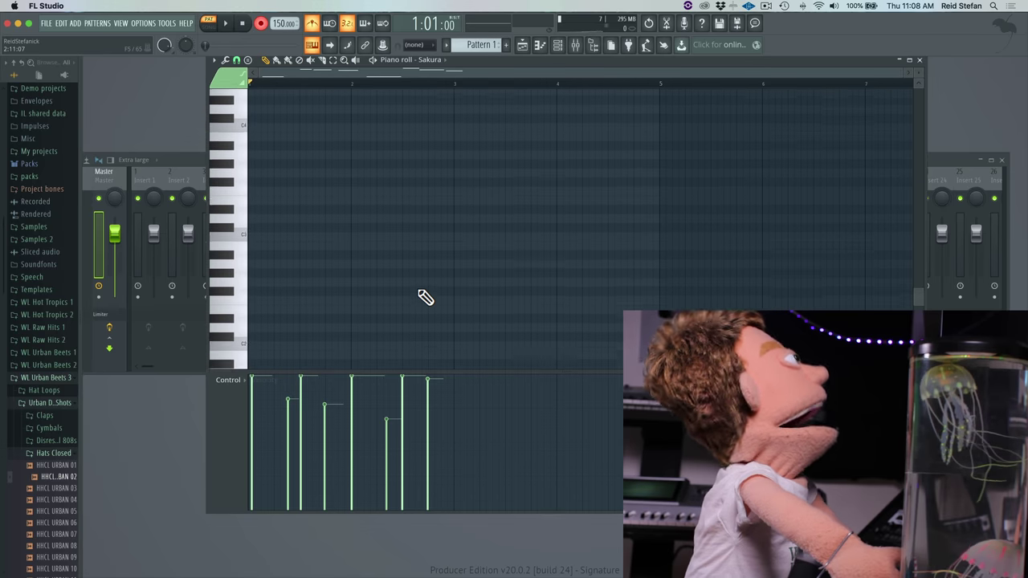
scroll(425, 297, up, 4)
scroll(425, 297, down, 3)
Quick quantize all the recorded notes and play the melody back
key(ctrl+a)
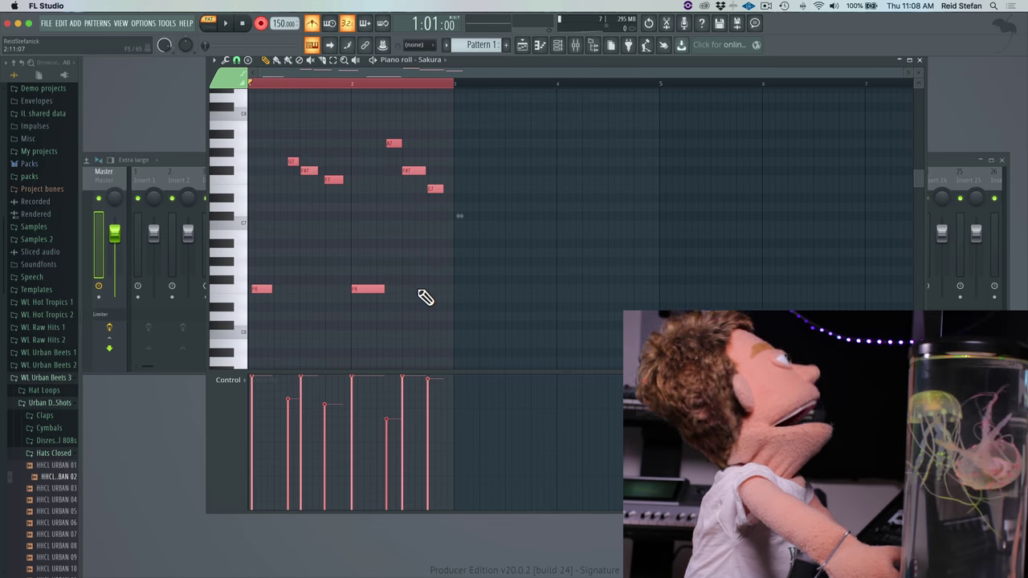
click(212, 60)
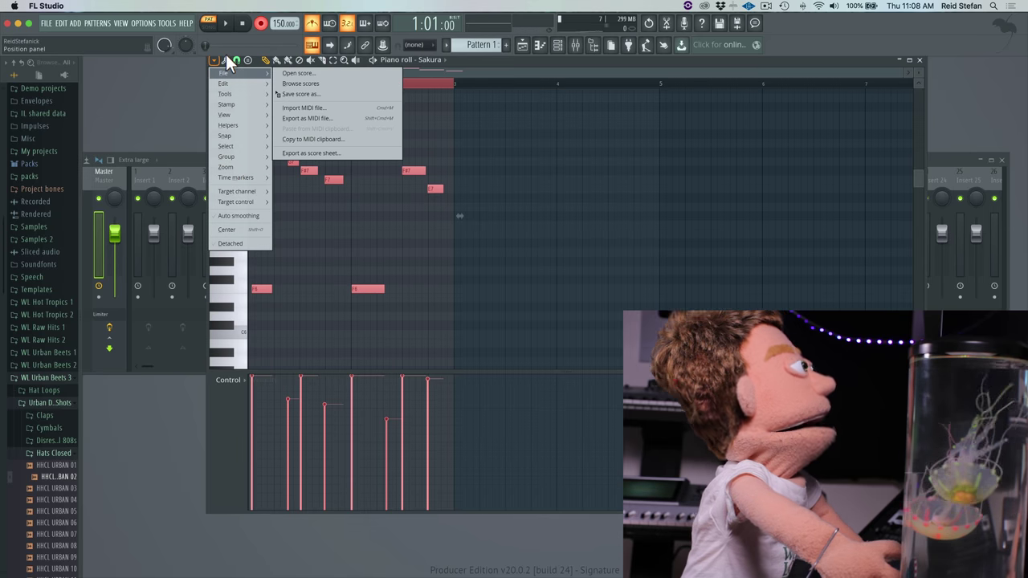
click(232, 59)
click(239, 61)
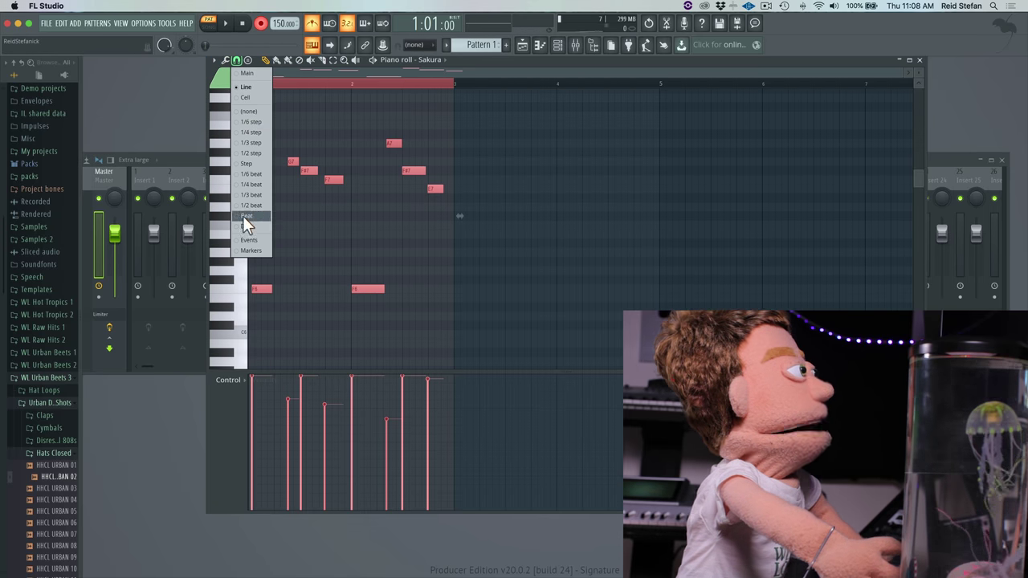
click(225, 58)
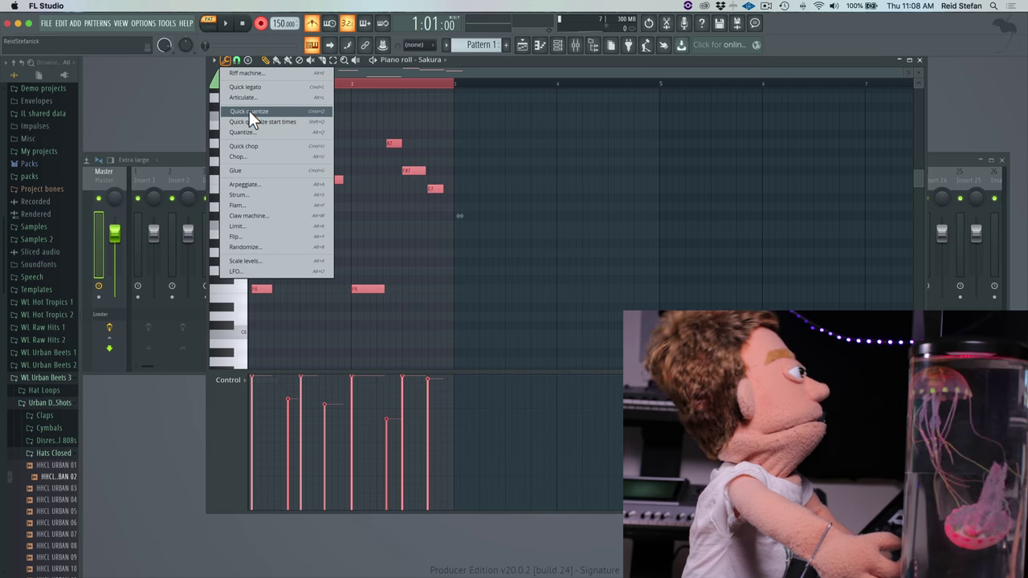
click(323, 111)
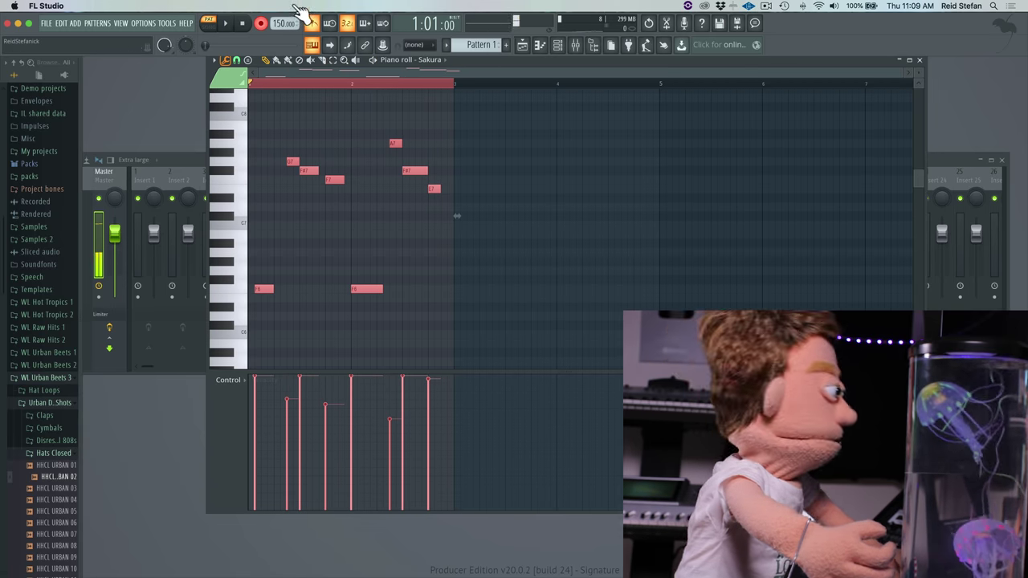
key(space)
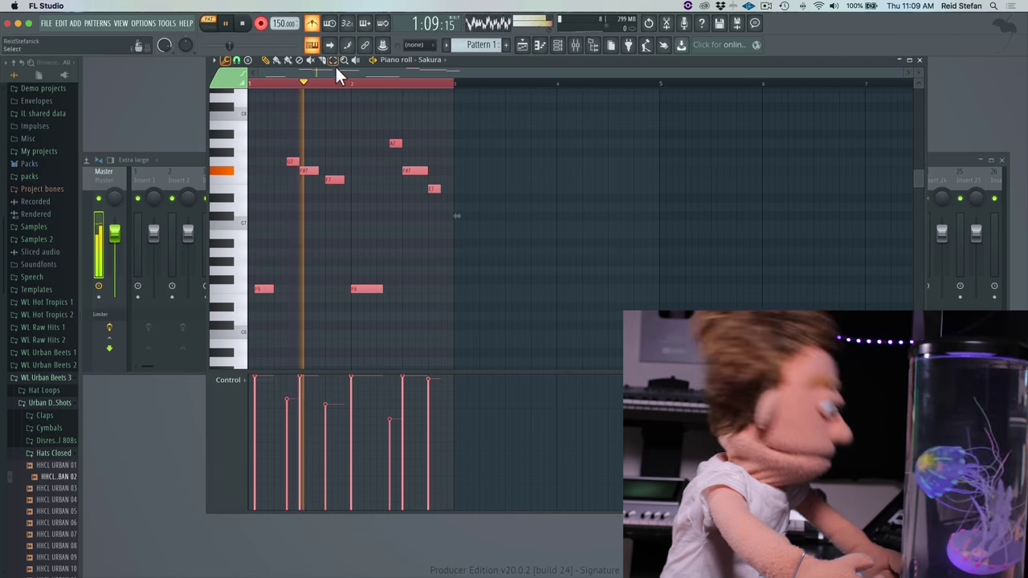
key(space)
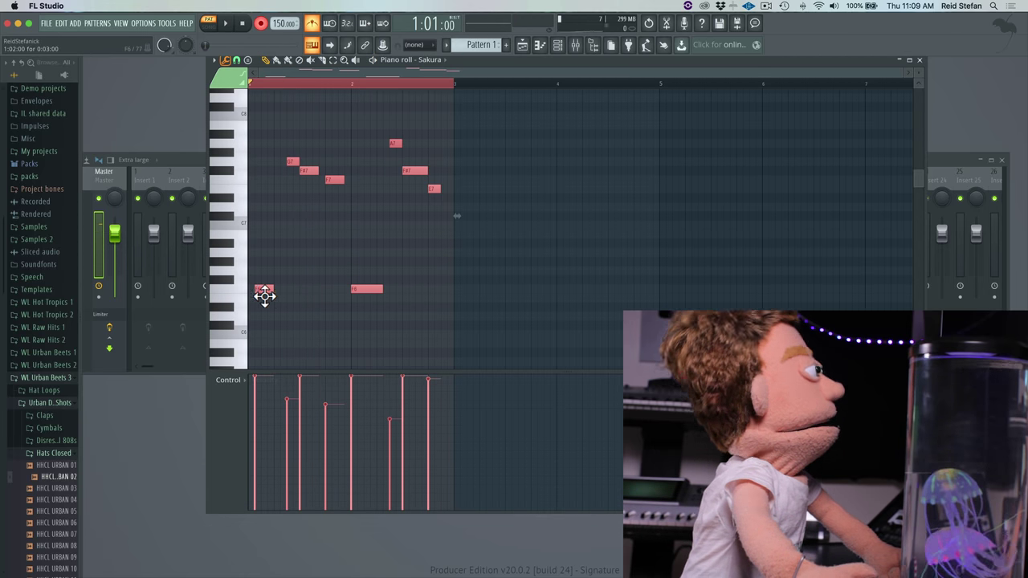
Replace the first low F6 note with one starting exactly at the beginning of bar 1
drag(266, 296, 293, 292)
click(303, 291)
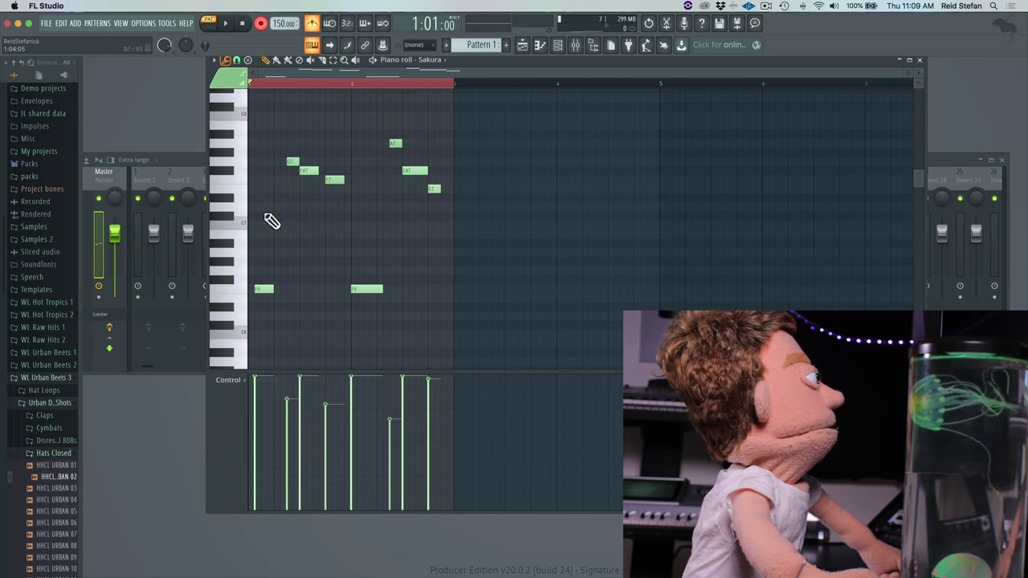
click(253, 289)
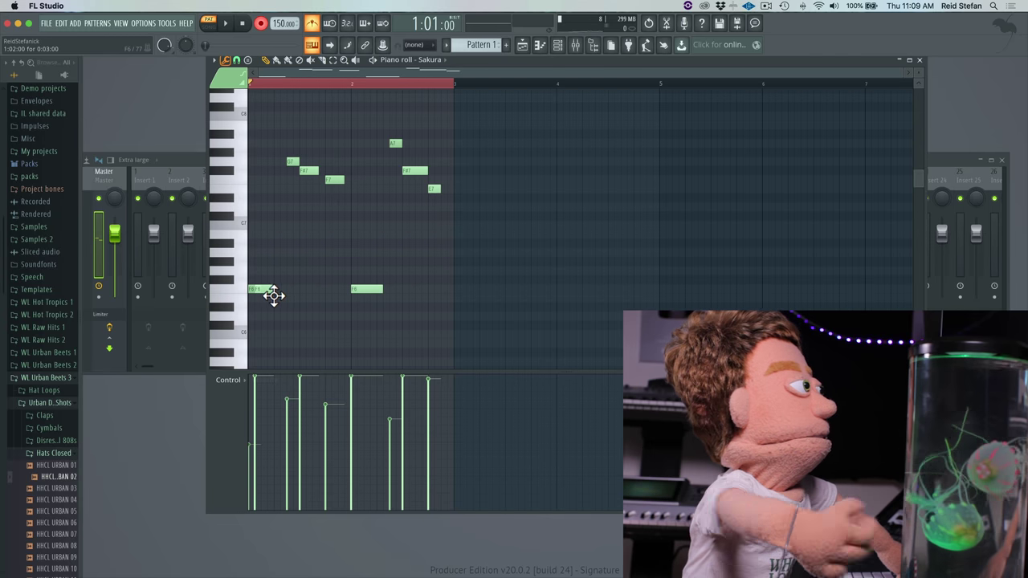
right_click(271, 294)
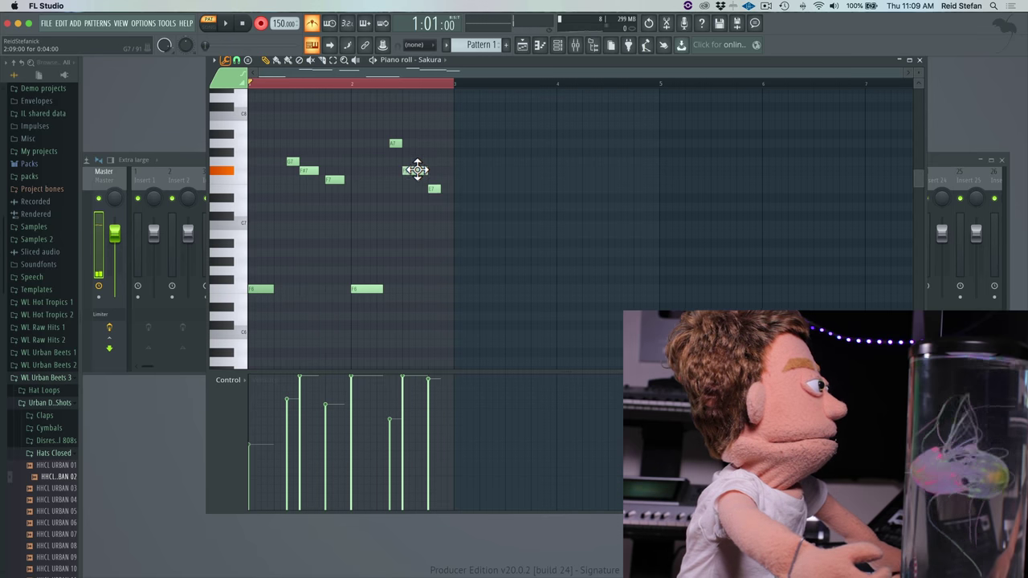
Raise the last two melody notes to G7 and F7 and play the pattern back
drag(415, 167, 415, 160)
drag(439, 194, 439, 184)
key(space)
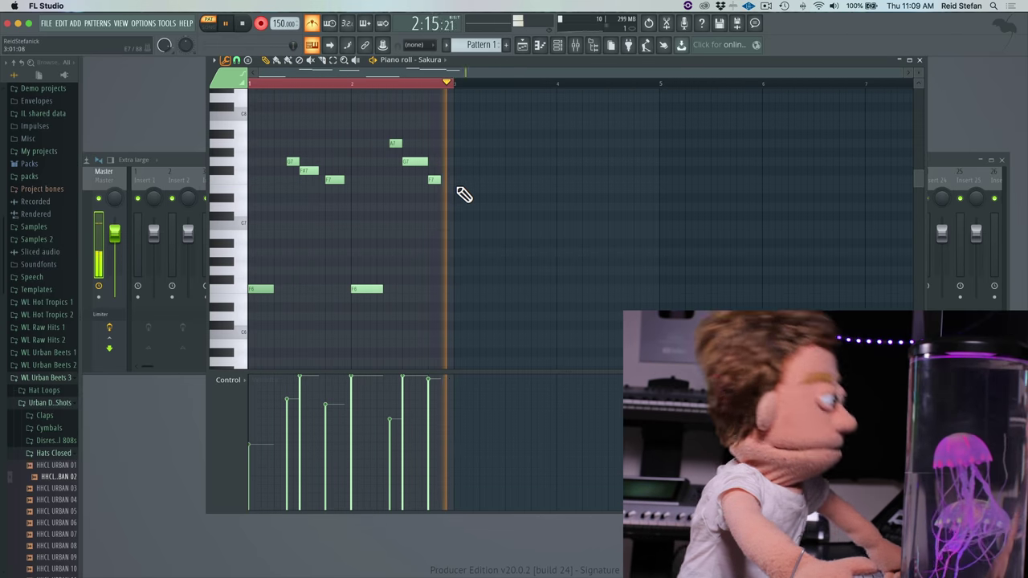
key(space)
Transpose the whole melody down three semitones, putting the low notes on D6, play it back and close the piano roll
scroll(324, 306, down, 3)
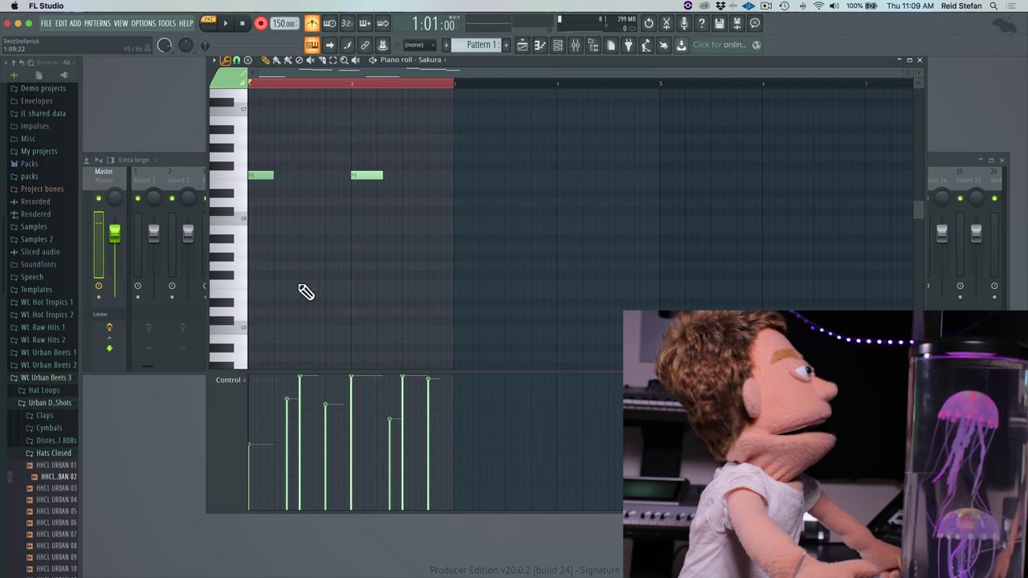
scroll(300, 292, up, 8)
scroll(300, 292, down, 8)
scroll(299, 283, up, 8)
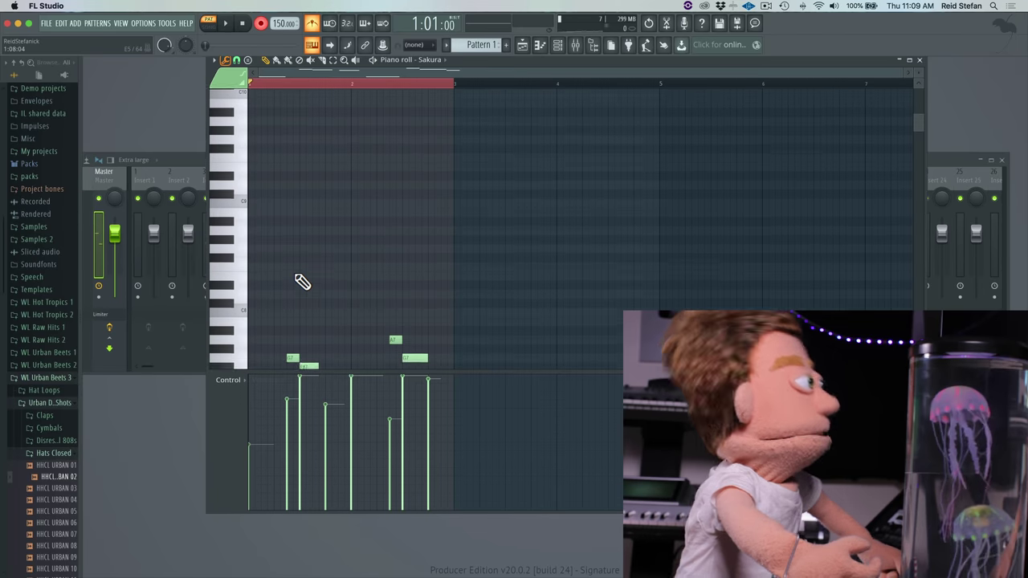
scroll(303, 294, down, 5)
key(ctrl+a)
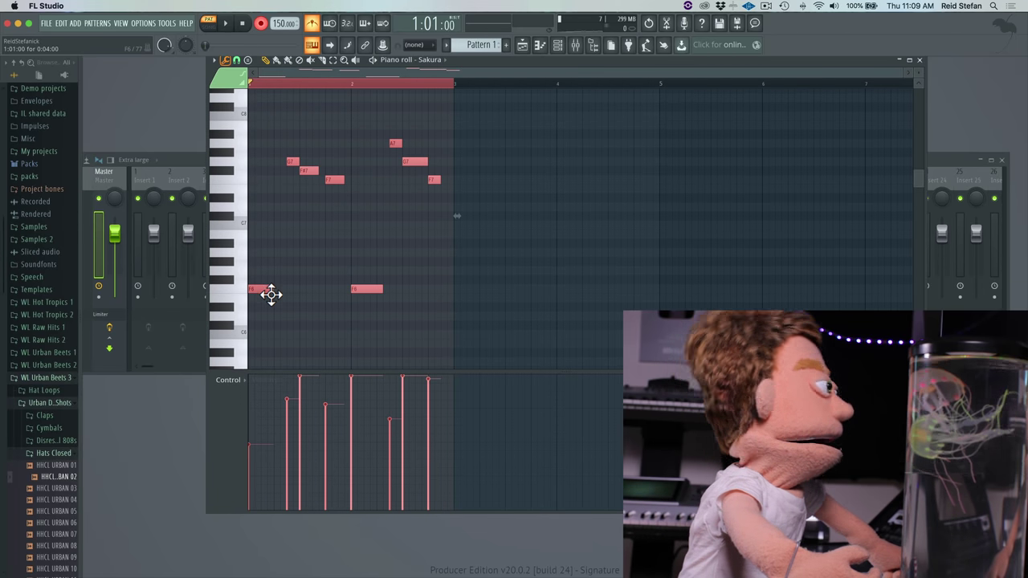
scroll(270, 295, down, 4)
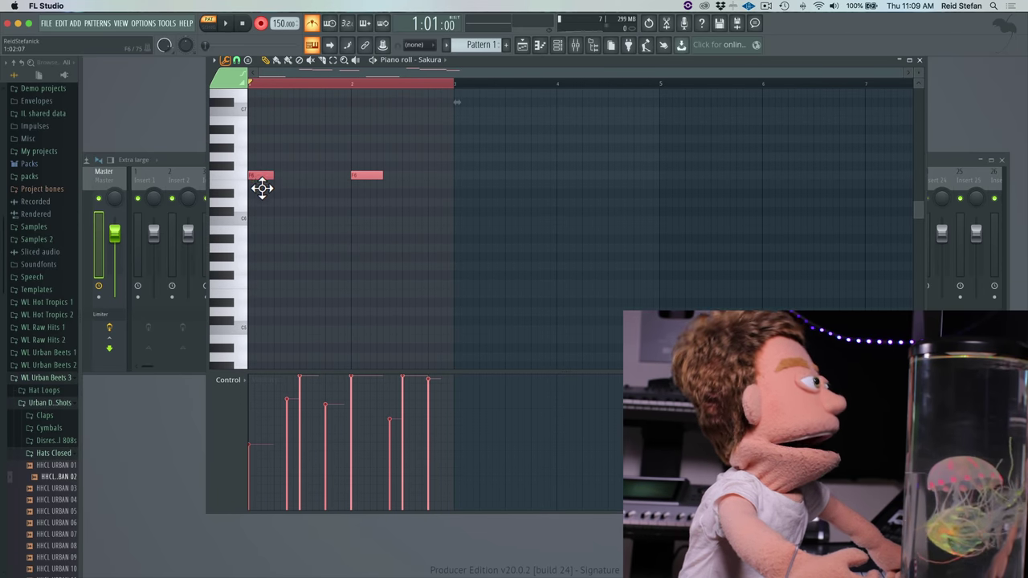
drag(263, 188, 259, 211)
key(space)
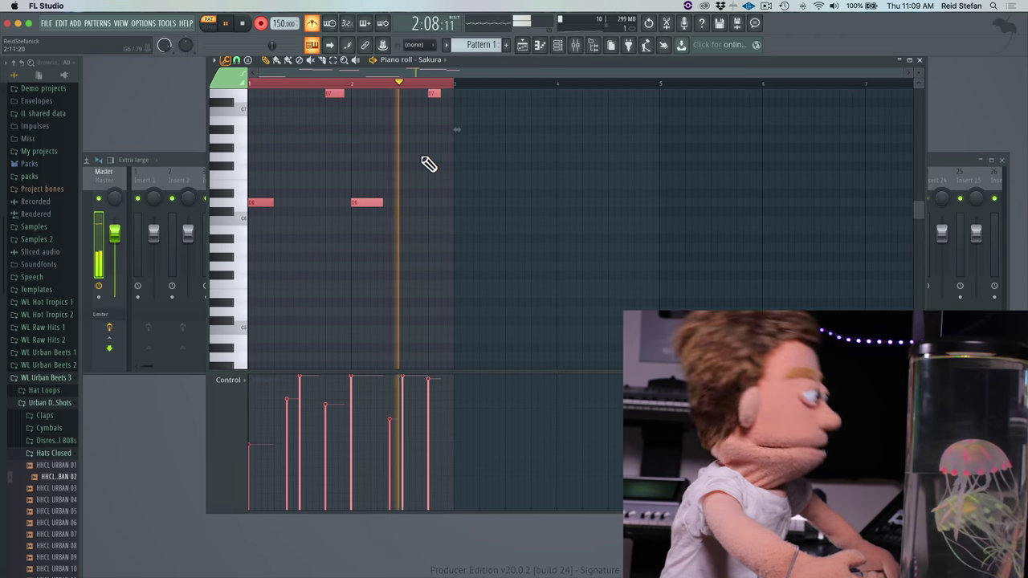
key(space)
scroll(489, 165, up, 4)
scroll(585, 168, down, 3)
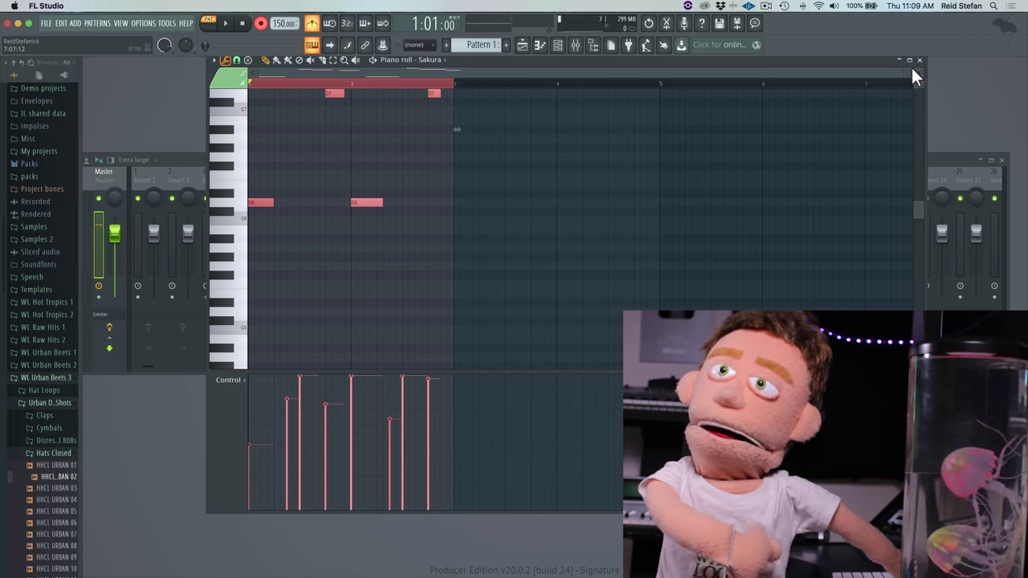
click(921, 62)
Fill playlist Track 1 with consecutive Pattern 1 clips from bar 1 through bar 16
click(367, 104)
click(434, 109)
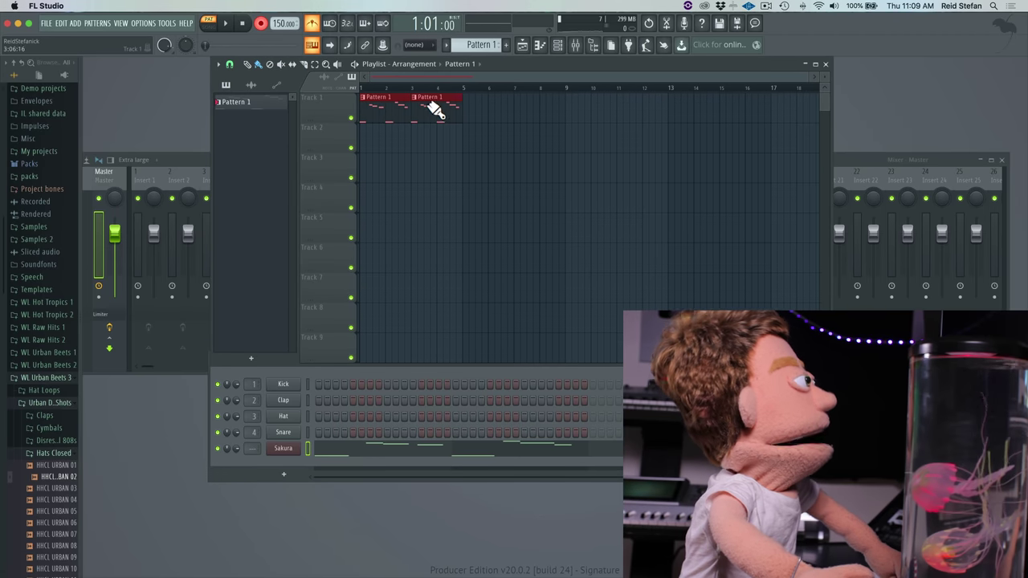
drag(547, 109, 746, 101)
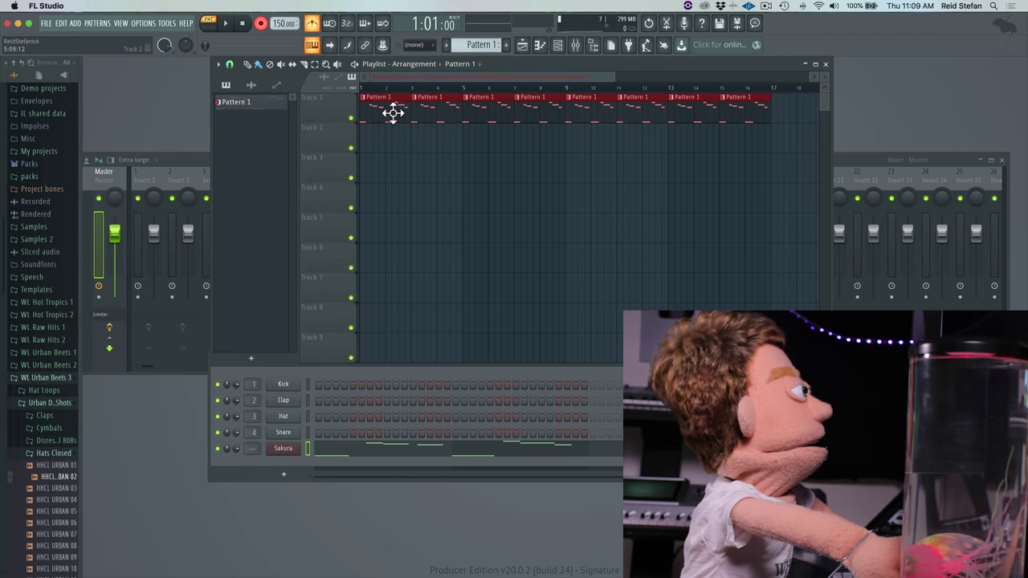
Rename Pattern 1 as LEAD and give it a red colour
right_click(233, 102)
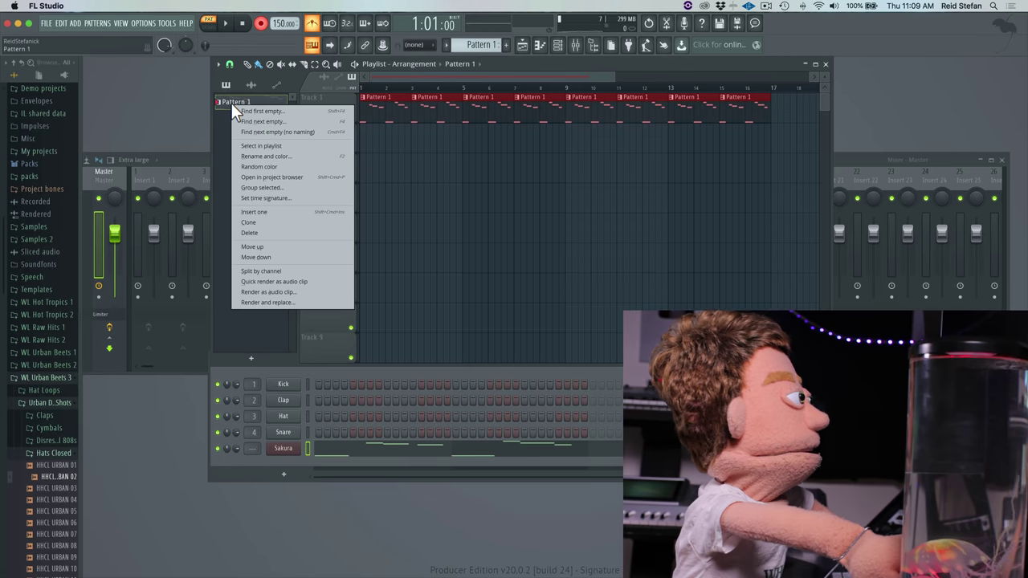
click(273, 157)
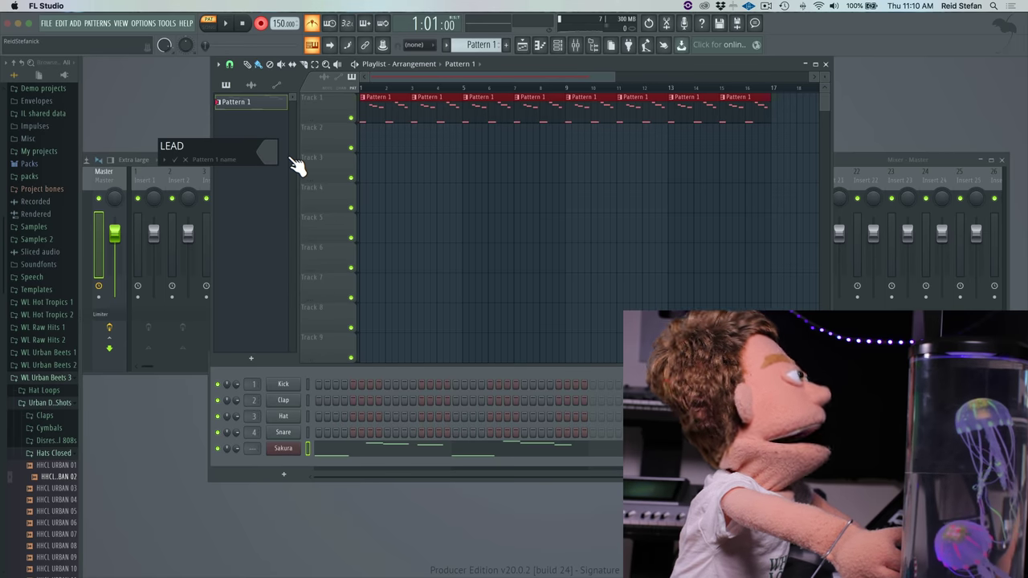
text(LEAD)
click(274, 152)
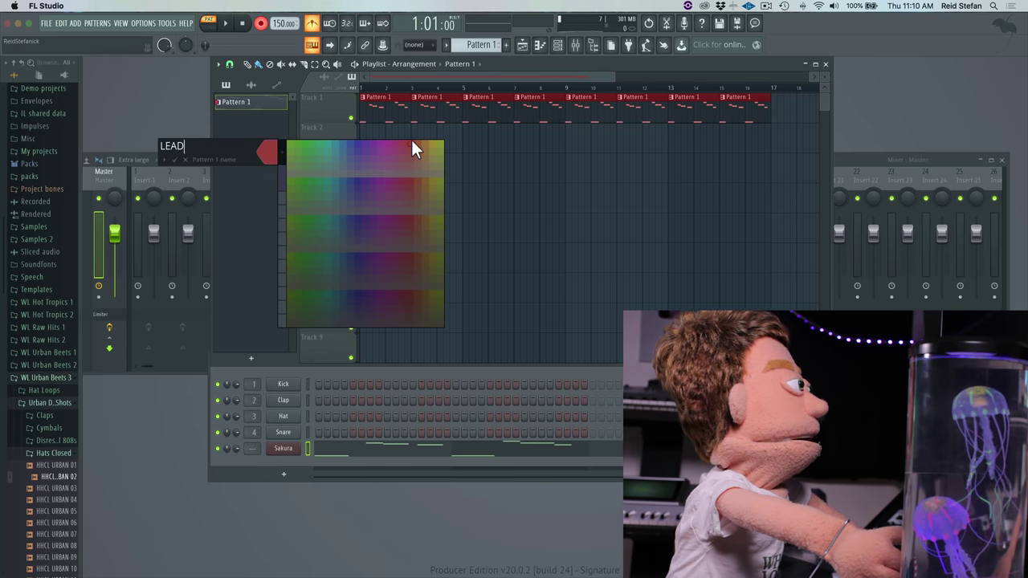
click(412, 143)
key(Return)
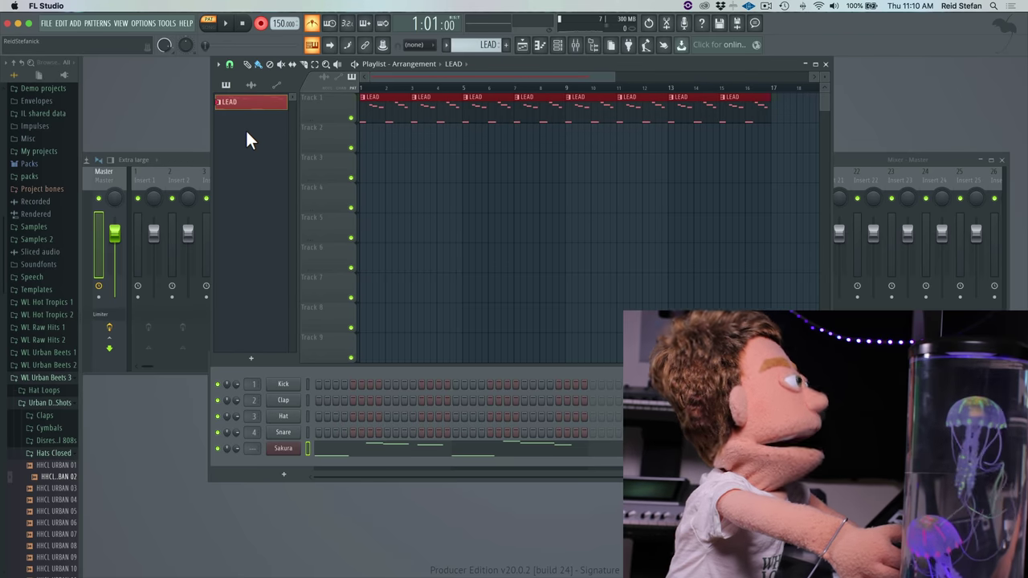
Create a new empty pattern named HH C
click(515, 45)
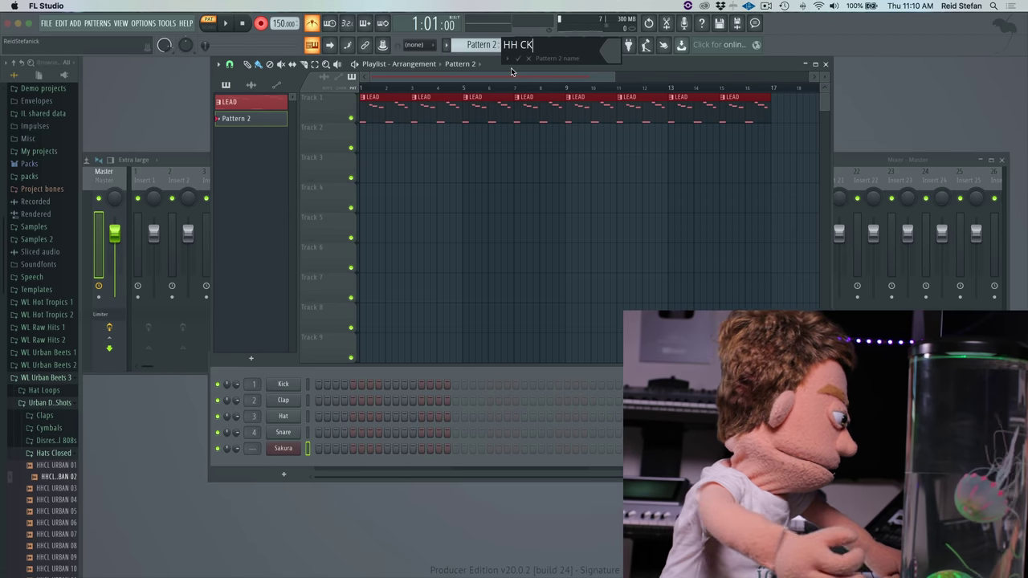
text(HH CK)
key(BackSpace)
key(Return)
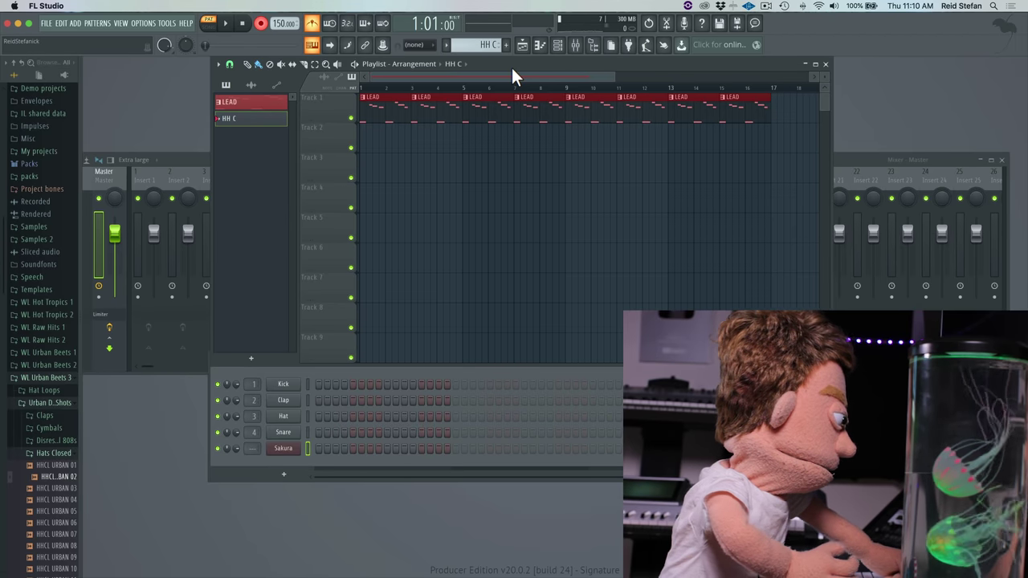
Program the Hat channel with hits on every second step across 32 steps, leaving out step 3 and adding step 18
click(298, 423)
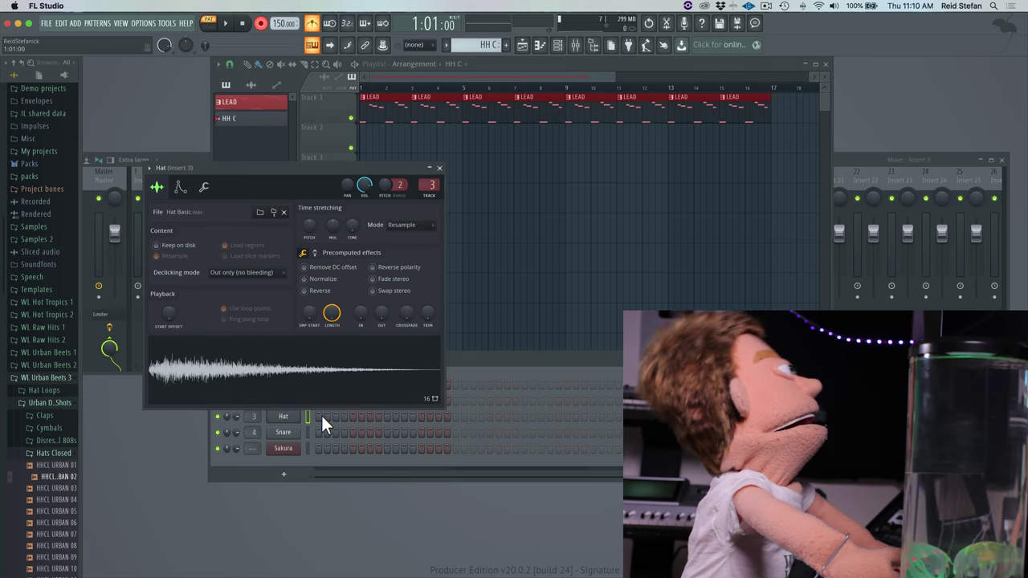
click(321, 416)
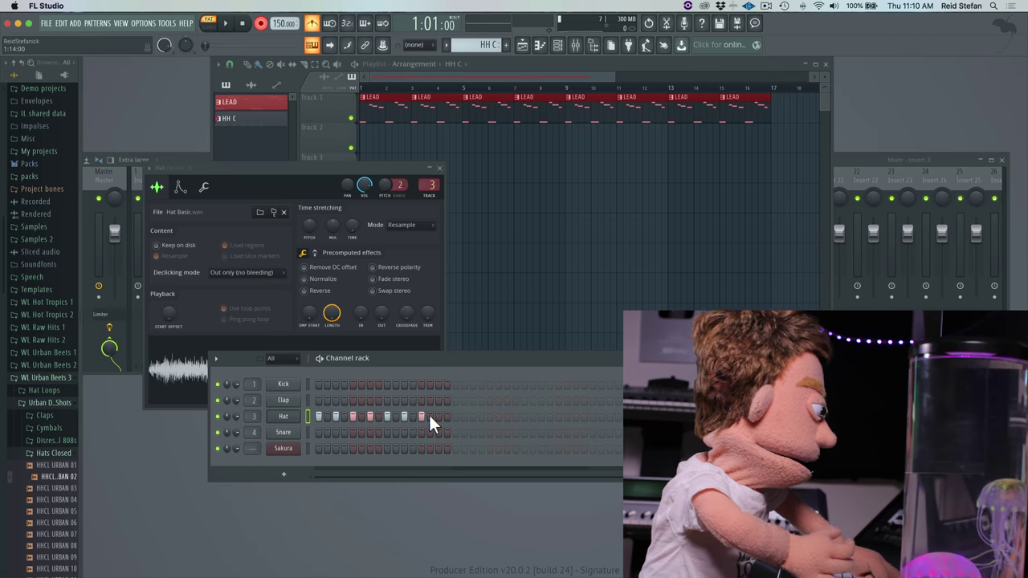
click(455, 416)
click(473, 416)
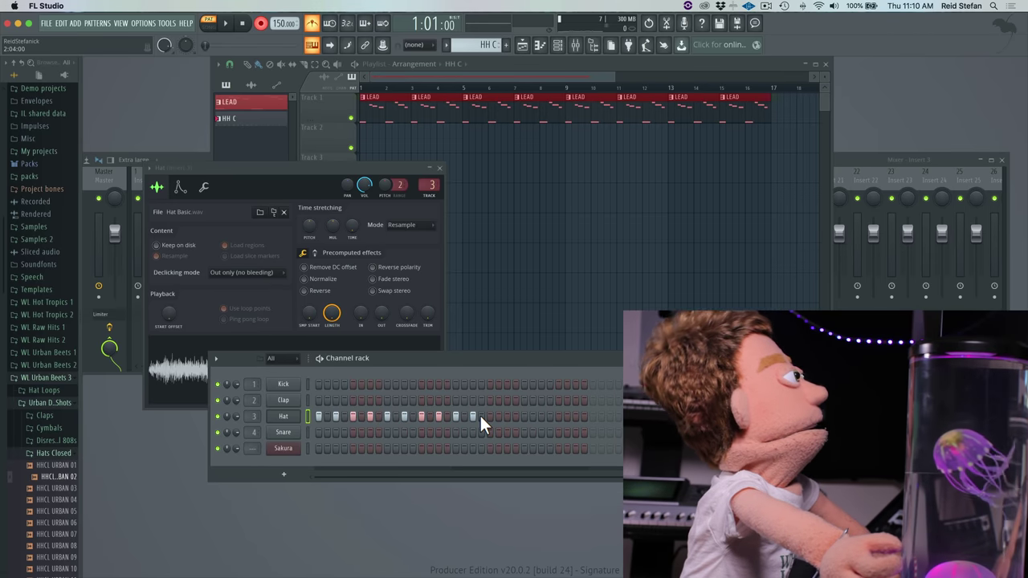
click(490, 416)
click(507, 416)
click(523, 416)
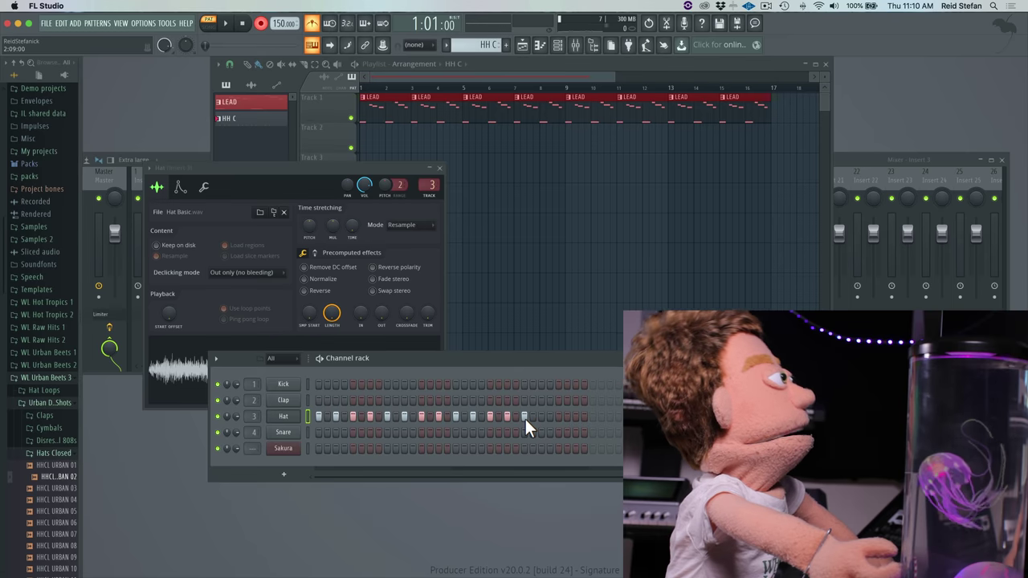
click(541, 416)
click(558, 416)
click(575, 416)
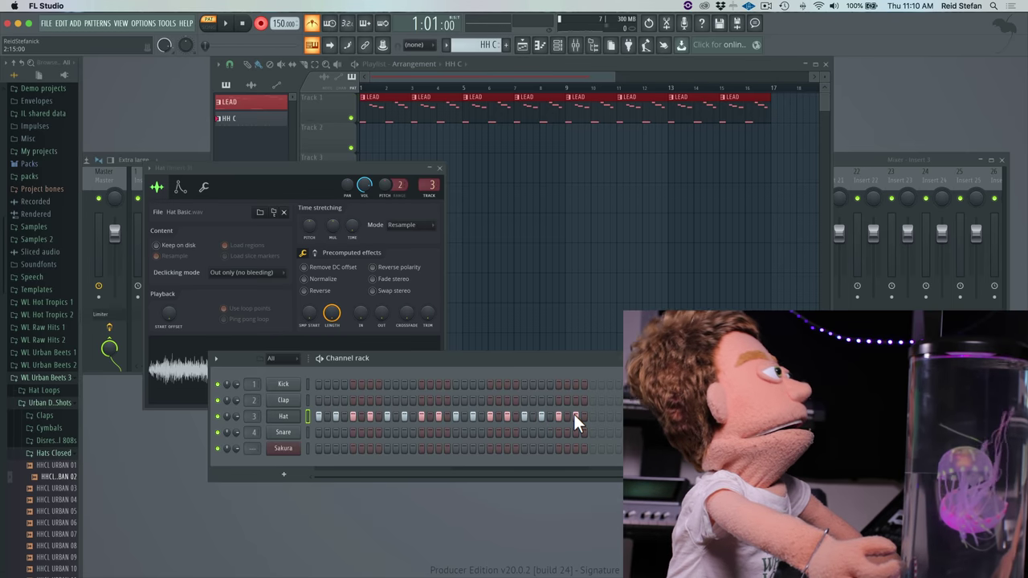
click(464, 416)
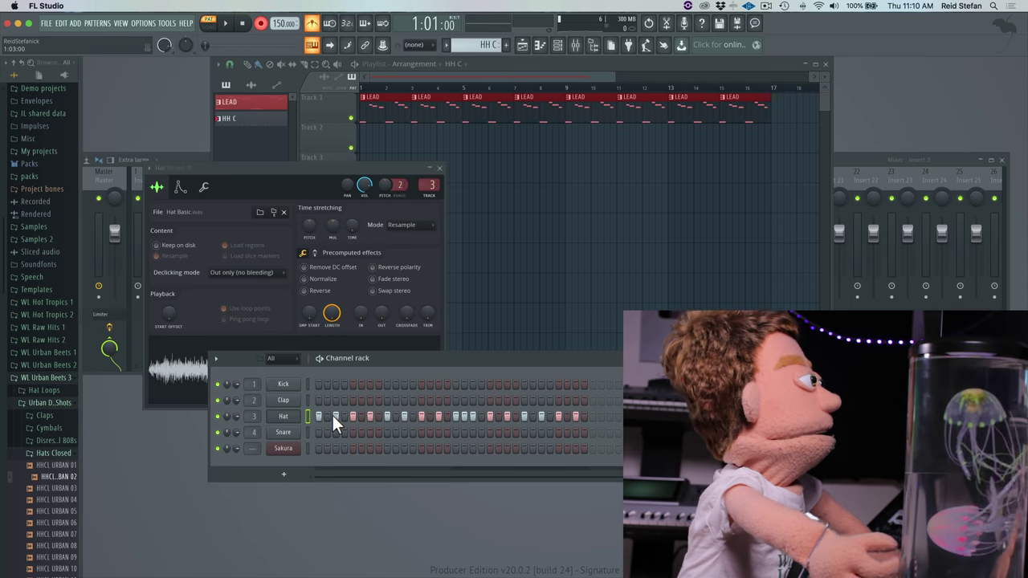
Fill playlist Track 2 with consecutive HH C clips from bar 1 through bar 16 and play back the hat pattern
mouse_move(359, 129)
mouse_down()
mouse_move(482, 142)
mouse_move(731, 142)
mouse_up()
key(space)
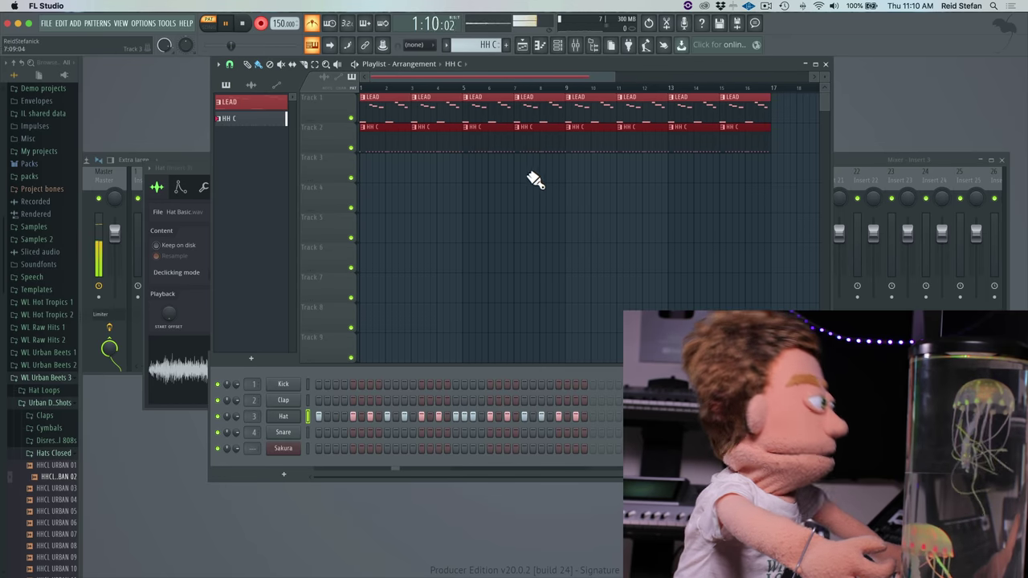
click(196, 164)
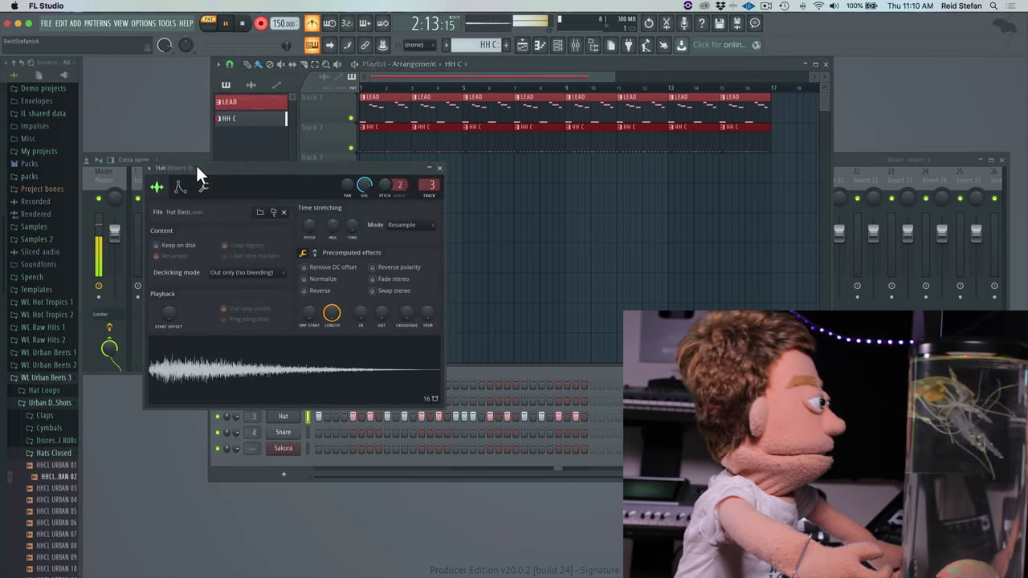
key(space)
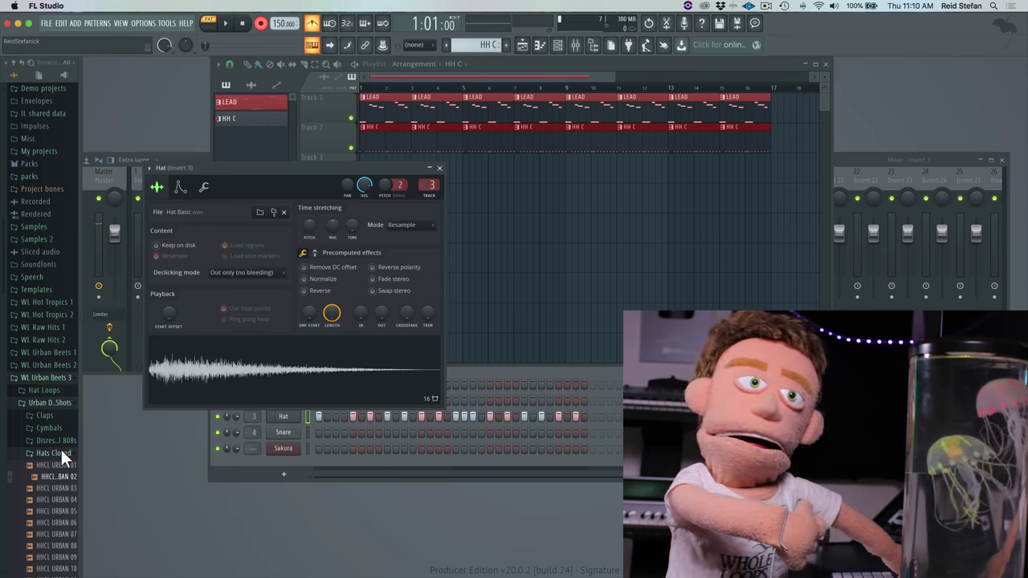
Audition the Hats Closed samples, load HHCL URBAN 03 into the Hat channel and play the song back
key(Down)
key(Down)
key(Down)
key(Down)
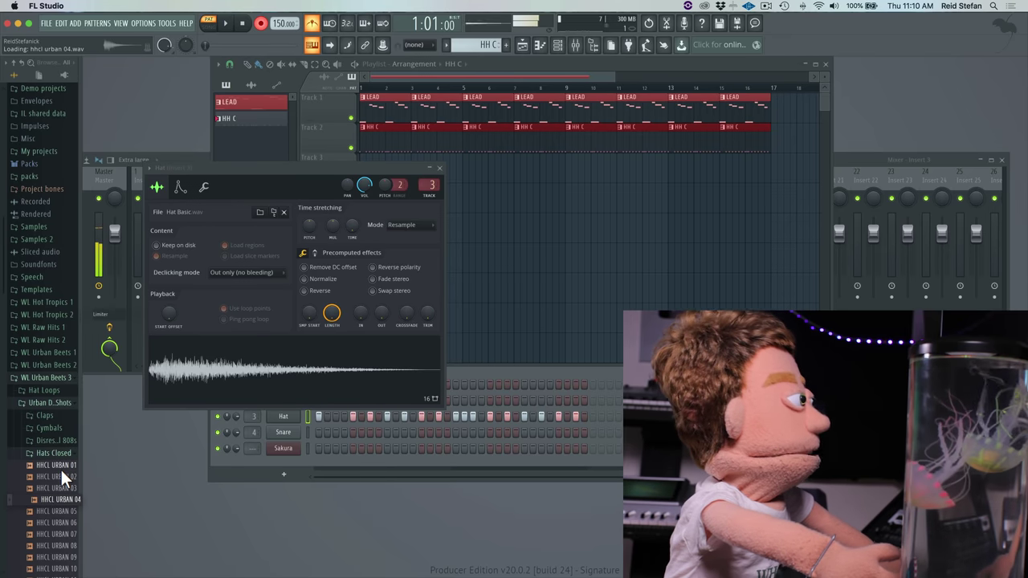
key(Down)
key(Down)
key(Down)
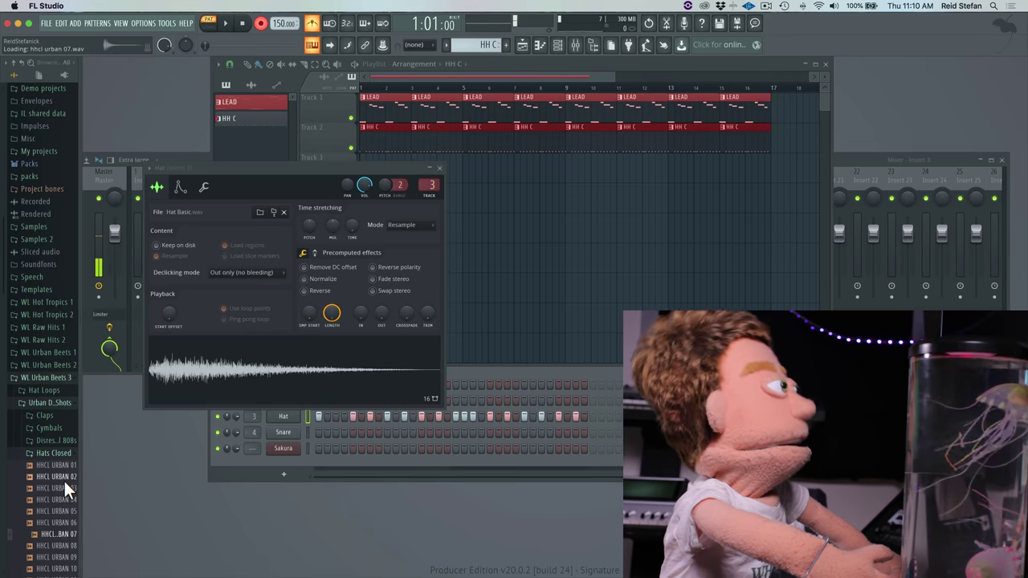
scroll(64, 481, down, 8)
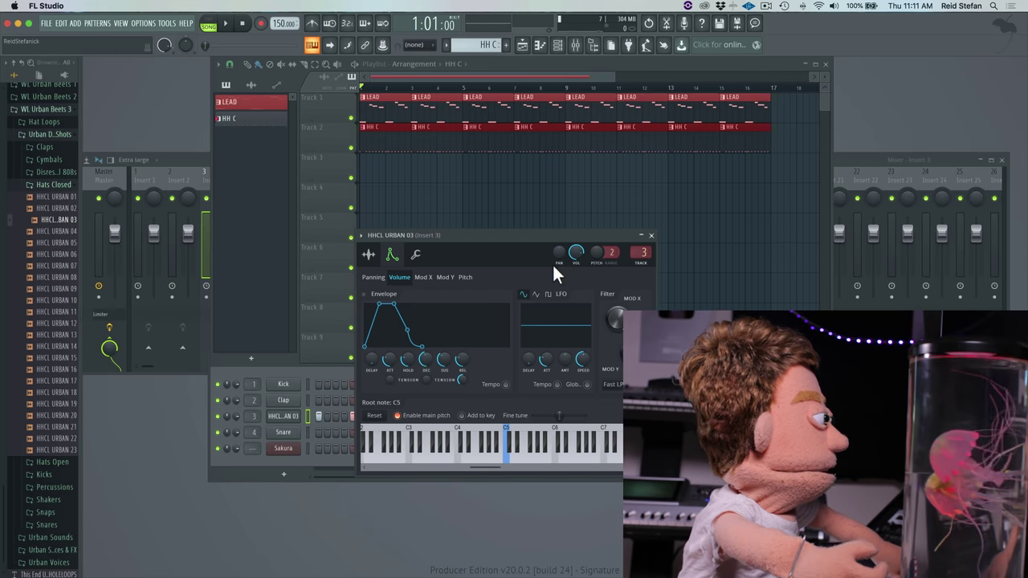
click(464, 278)
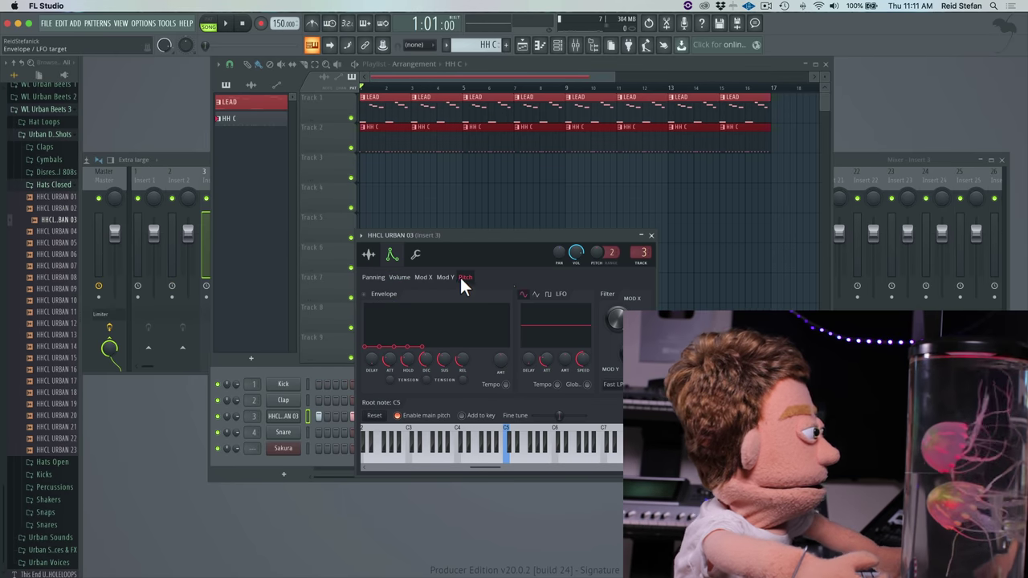
key(space)
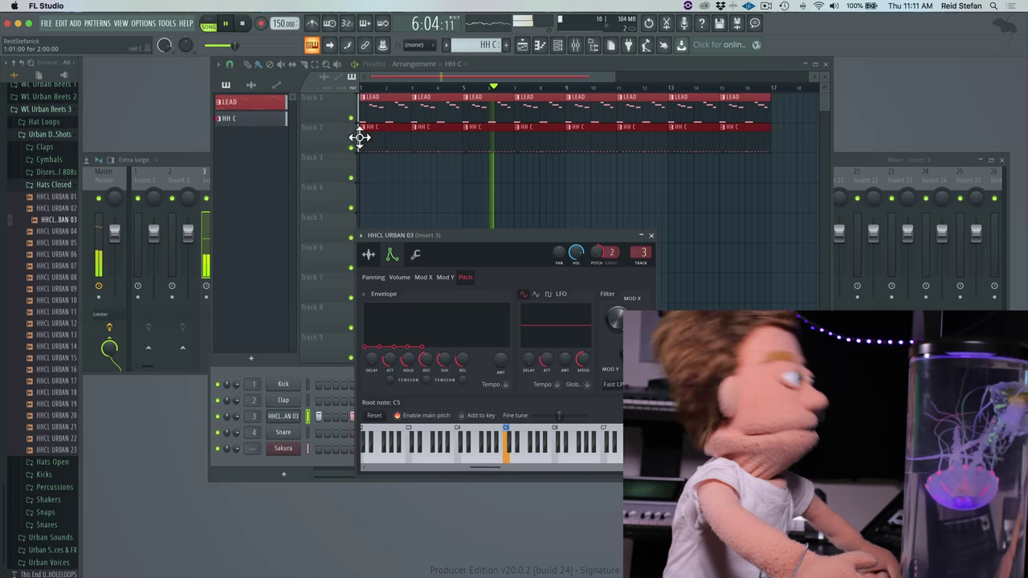
key(F4)
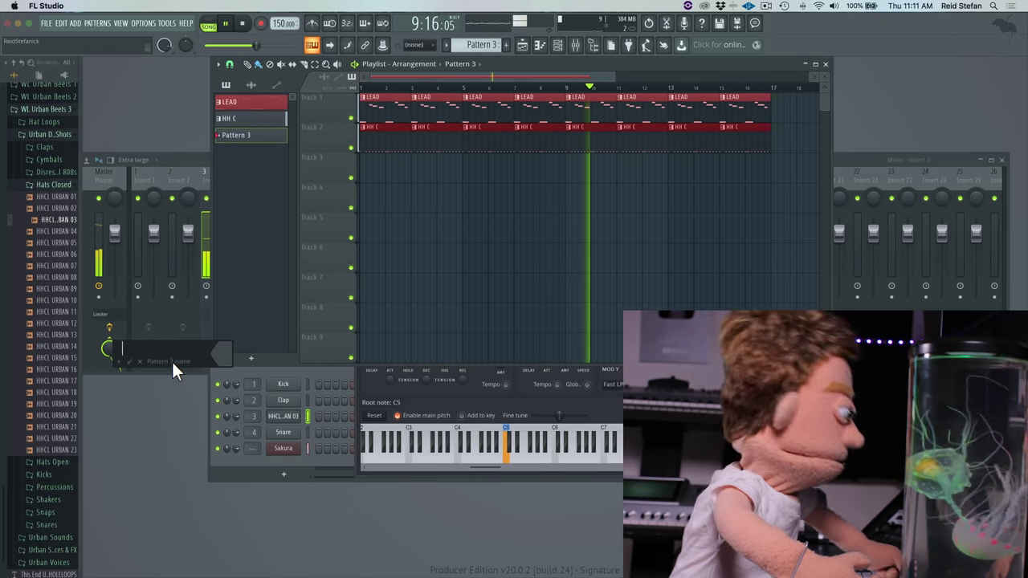
key(space)
click(330, 375)
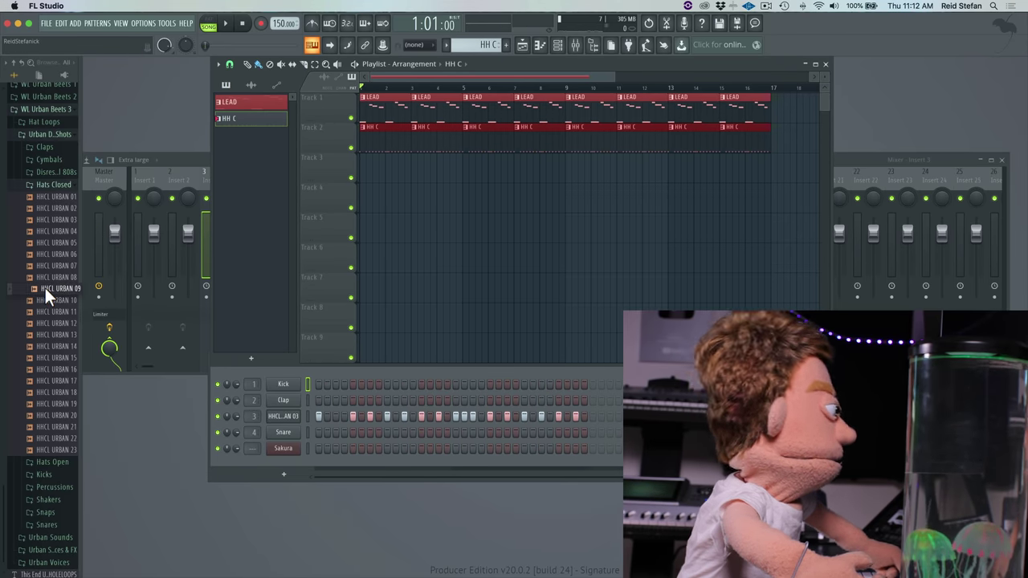
Replace the Snare channel's sample with HHCL URBAN 09 and move its settings clear of the channel rack
click(286, 432)
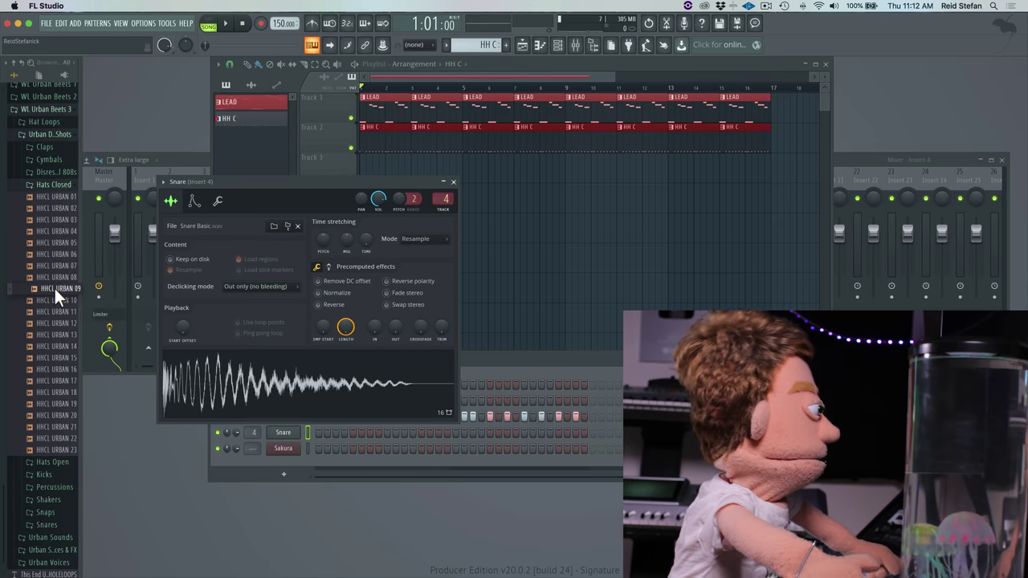
drag(54, 286, 231, 371)
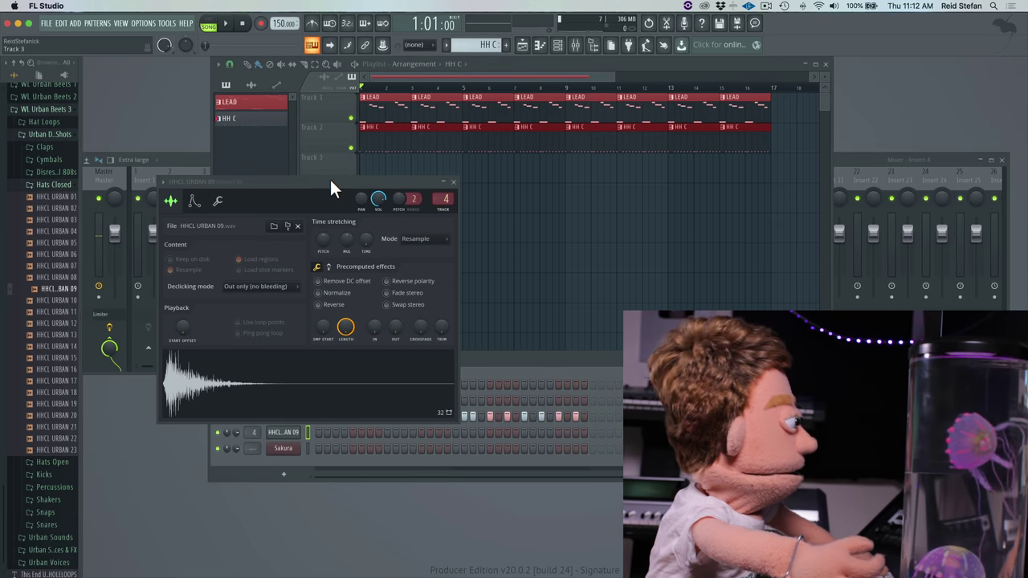
drag(330, 183, 325, 64)
In the HH C pattern, add HHCL URBAN 09 hits on steps 13, 14 and 15, checking them against song playback
key(space)
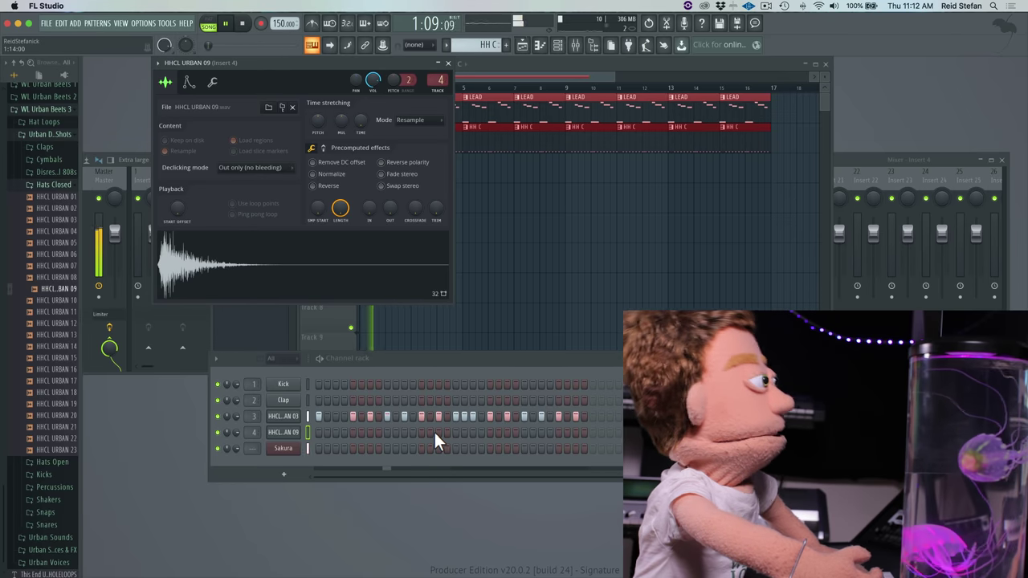
key(space)
click(422, 432)
click(429, 432)
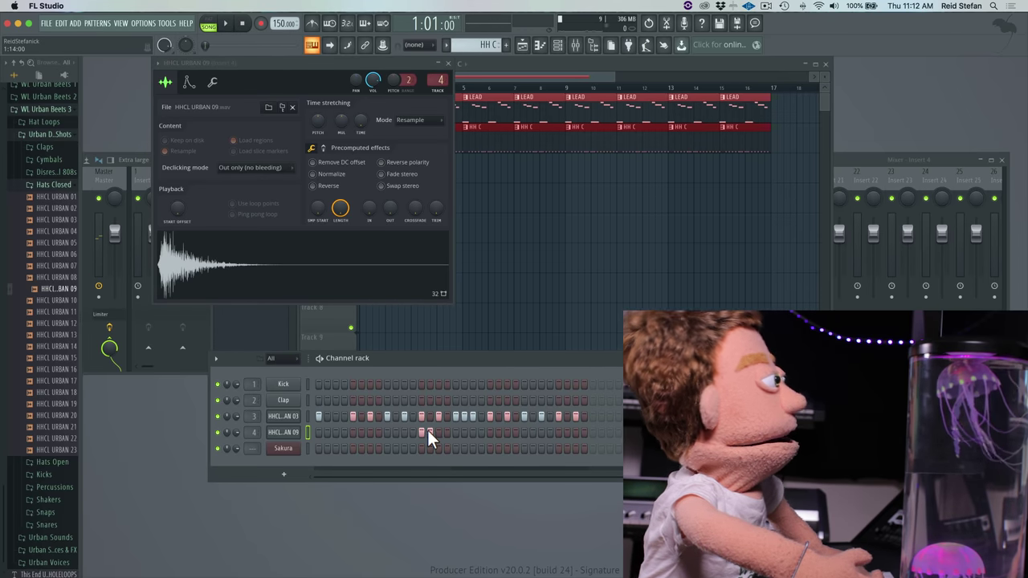
key(space)
click(438, 432)
click(446, 432)
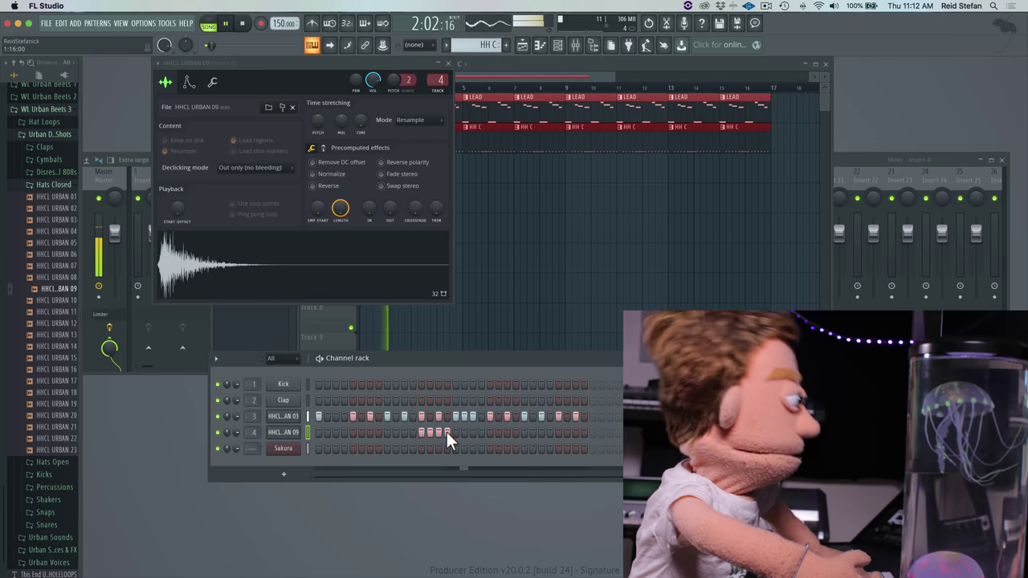
click(446, 432)
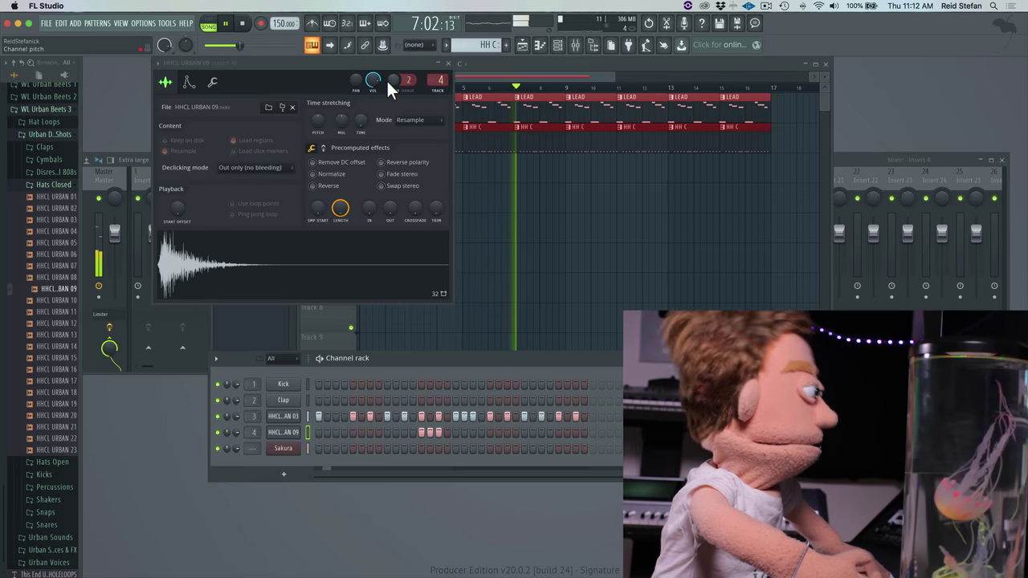
Adjust the HHCL URBAN 09 channel's volume during playback, close its settings and stop the song
drag(371, 81, 374, 79)
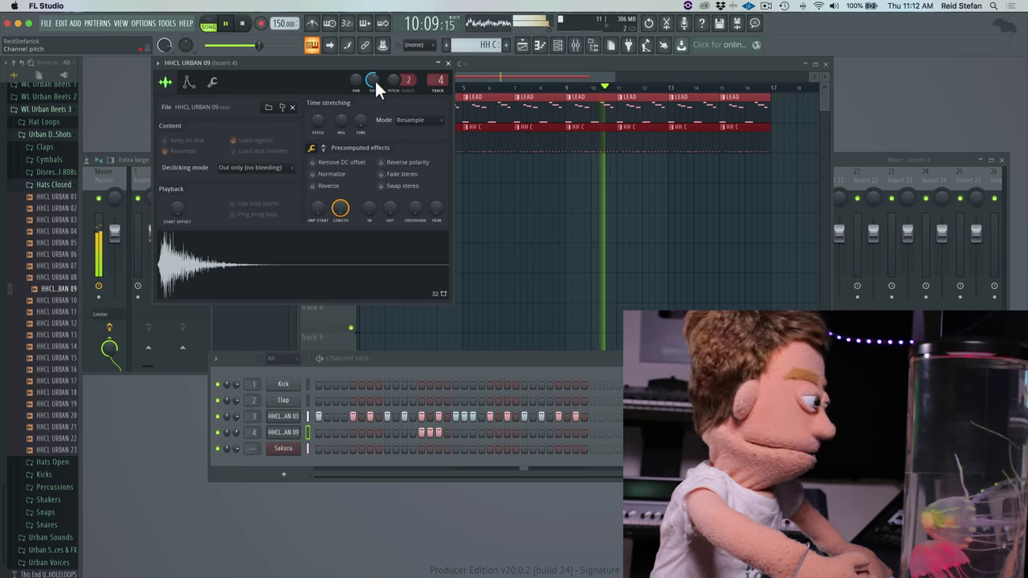
click(448, 63)
key(space)
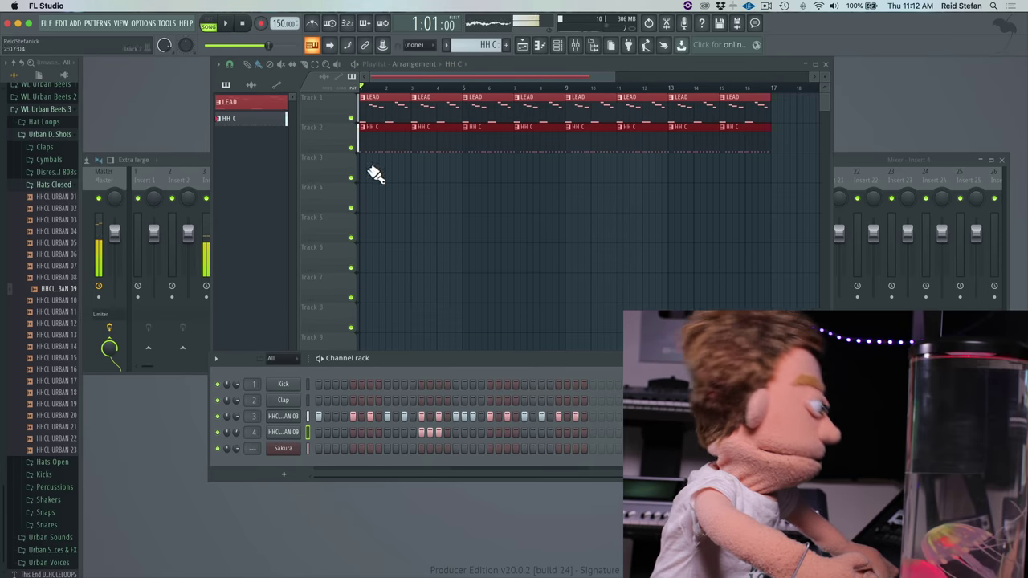
Create a new empty pattern named SN
click(509, 46)
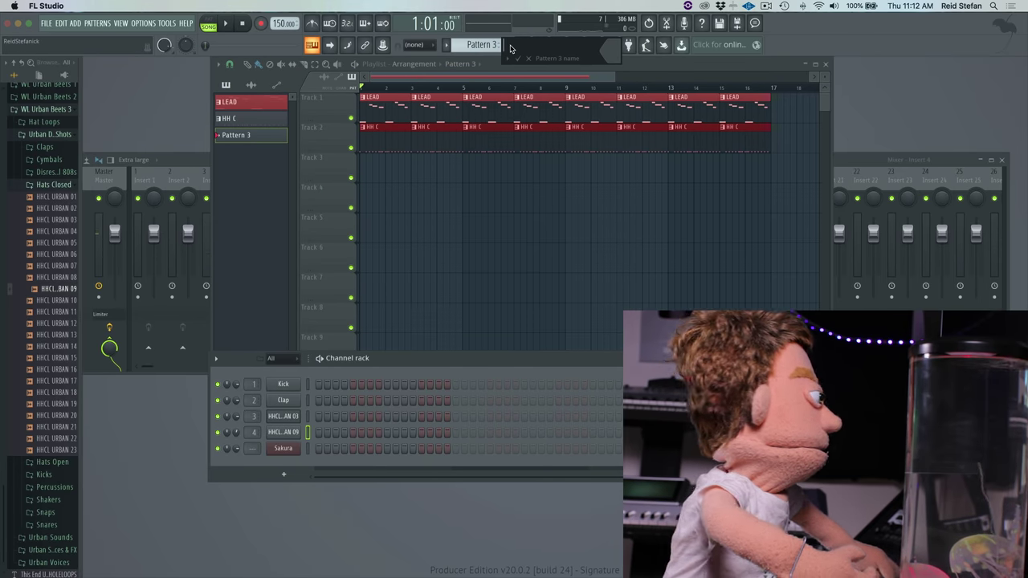
text(SN)
key(Return)
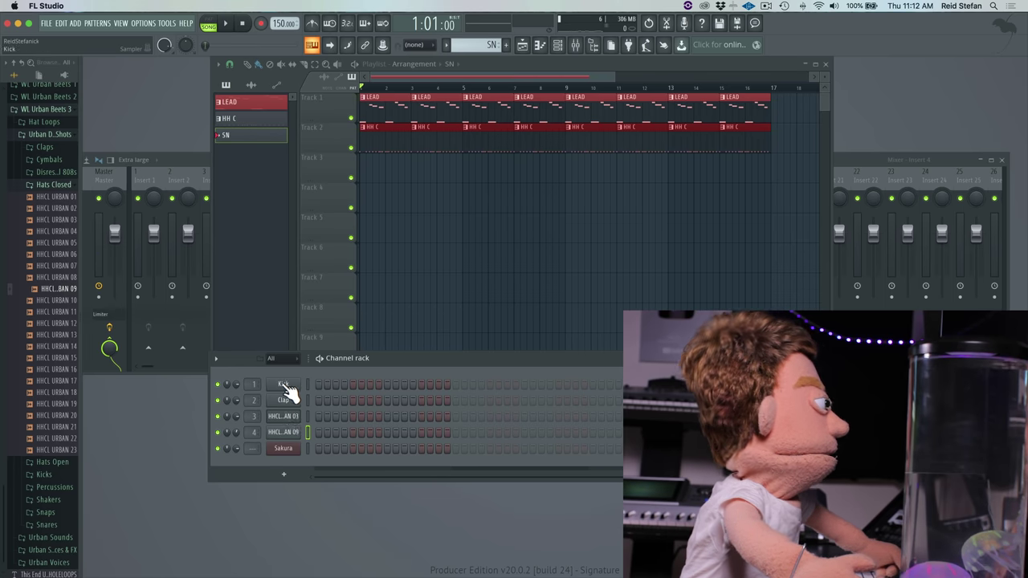
Place Clap hits on steps 5 and 13 of the SN pattern while playing the song
click(353, 399)
key(space)
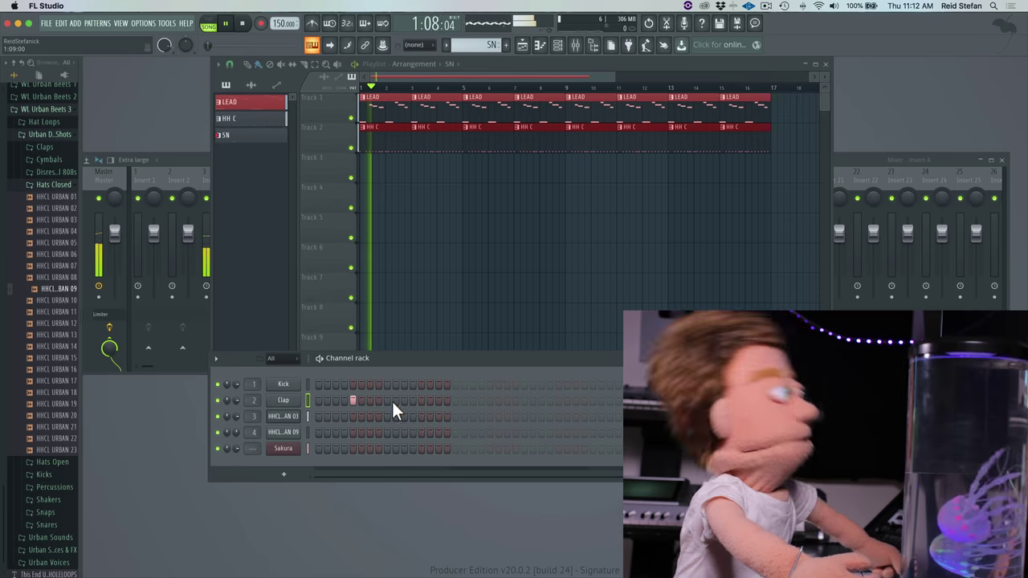
click(422, 400)
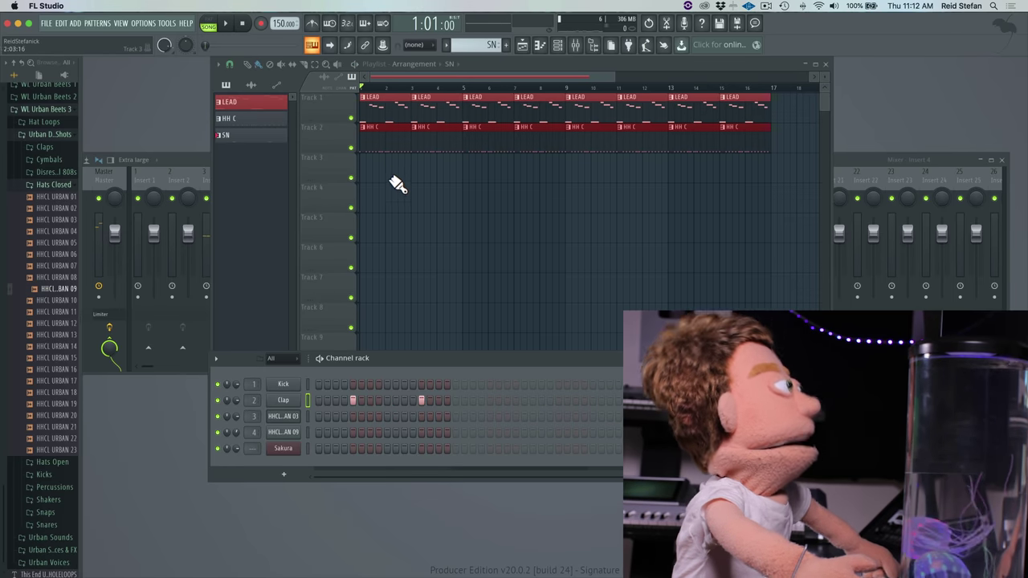
Fill playlist Track 3 with consecutive SN clips from bar 1 through bar 16 and play the song back
mouse_move(369, 171)
mouse_down()
mouse_move(568, 160)
mouse_move(755, 171)
mouse_up()
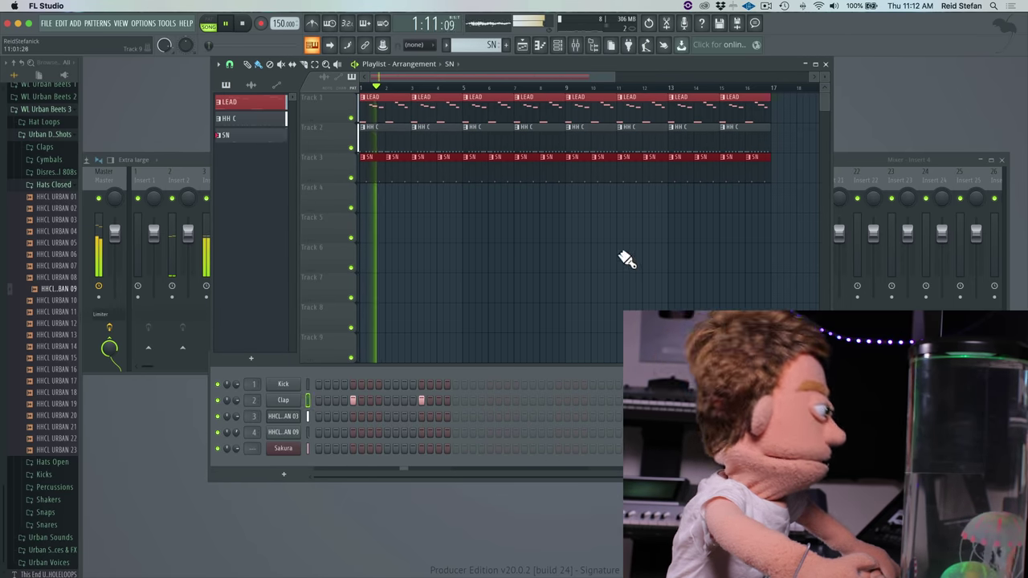
key(space)
Reduce the SN pattern to a single Clap hit on step 9, removing steps 5 and 13, and play it back
click(386, 399)
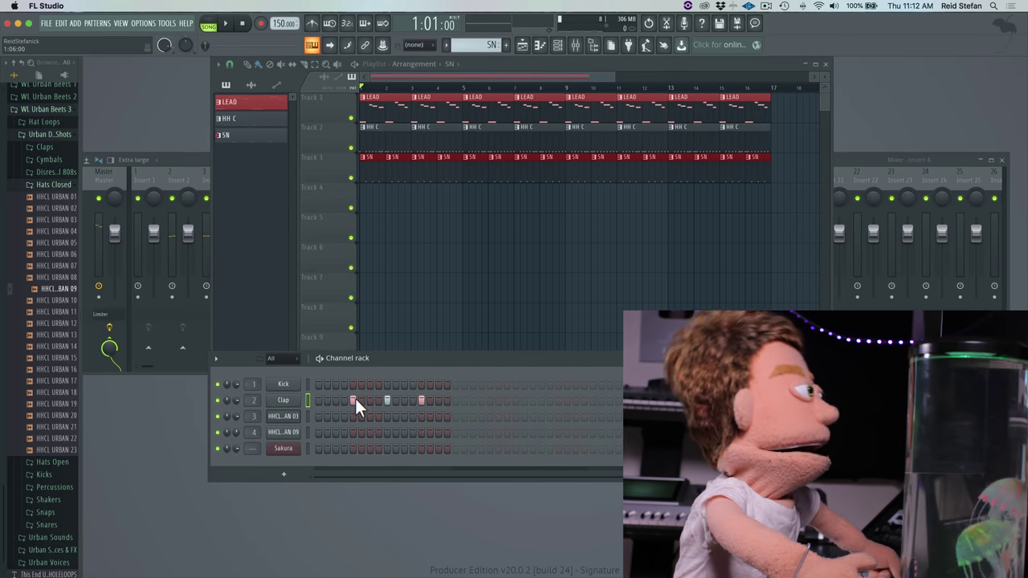
key(space)
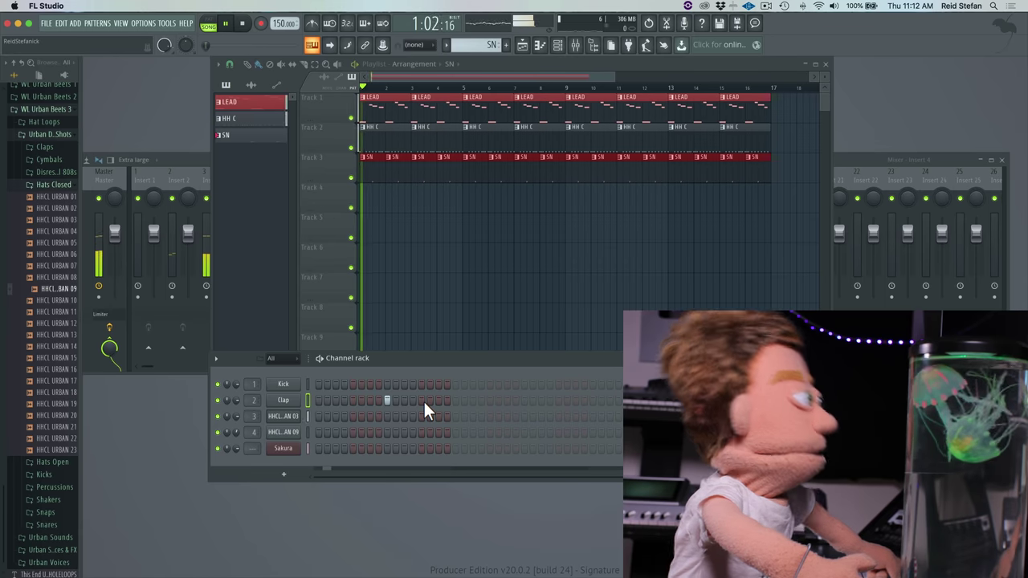
key(space)
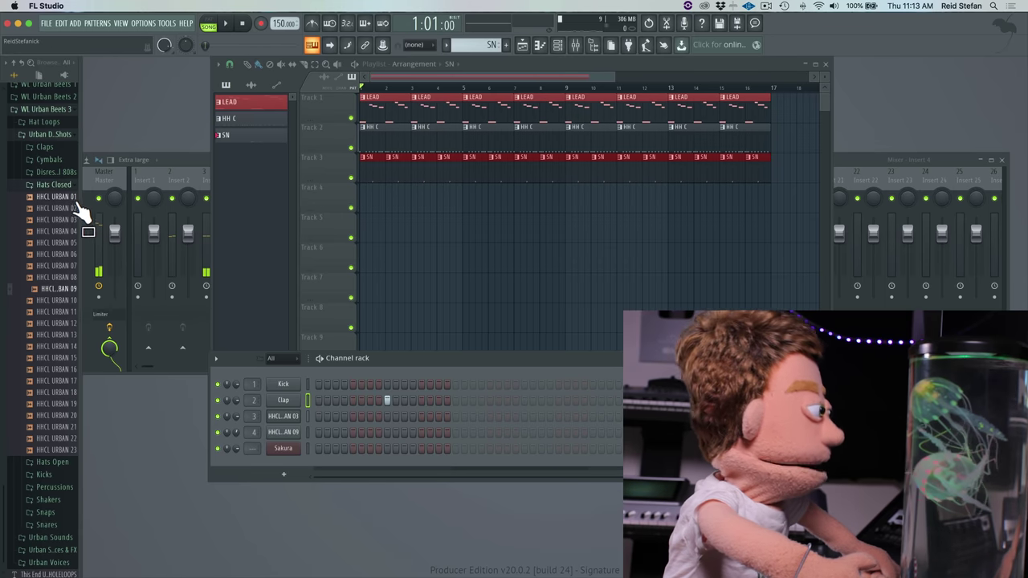
Audition samples in the Claps folder, load CLAP URBAN 28 into the Clap channel and play the song
click(47, 185)
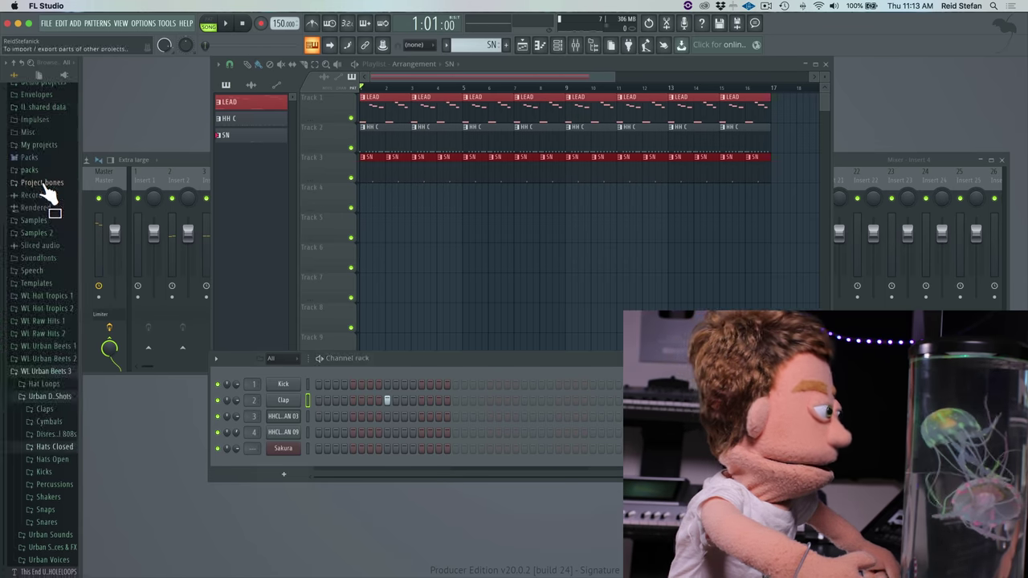
click(46, 409)
scroll(52, 422, down, 5)
click(69, 444)
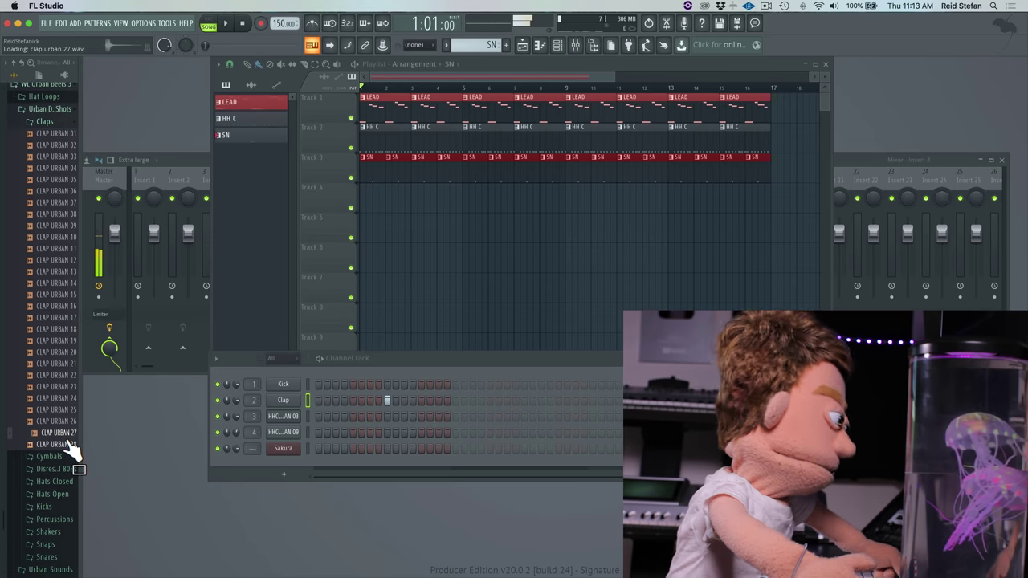
drag(70, 456, 281, 396)
key(space)
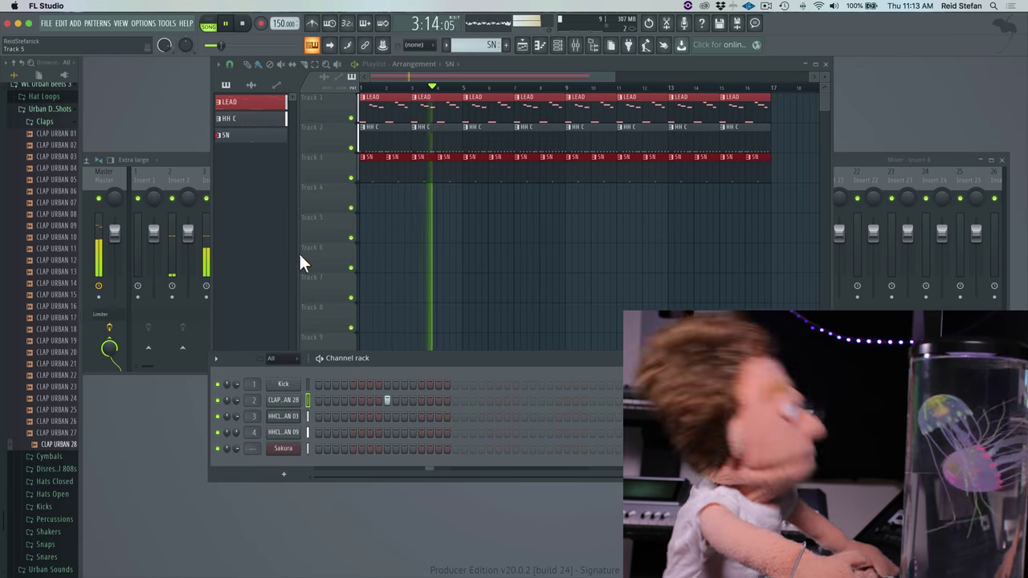
Load WLRH1 Wood 04 from the WL Raw Hits 1 Percussion Wood folder into the Kick channel and play the song
key(space)
key(Left)
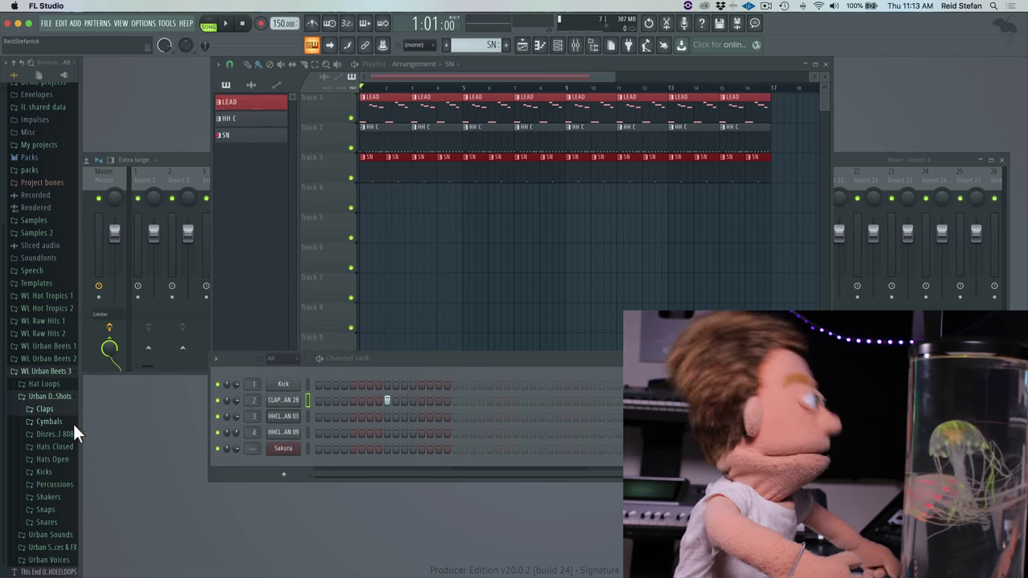
click(52, 322)
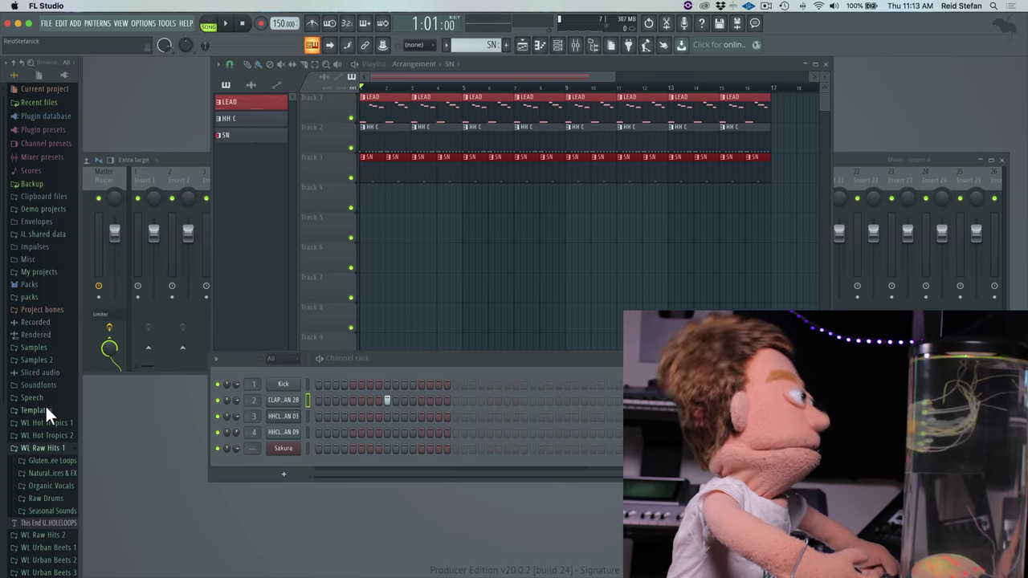
click(42, 497)
click(67, 456)
click(57, 201)
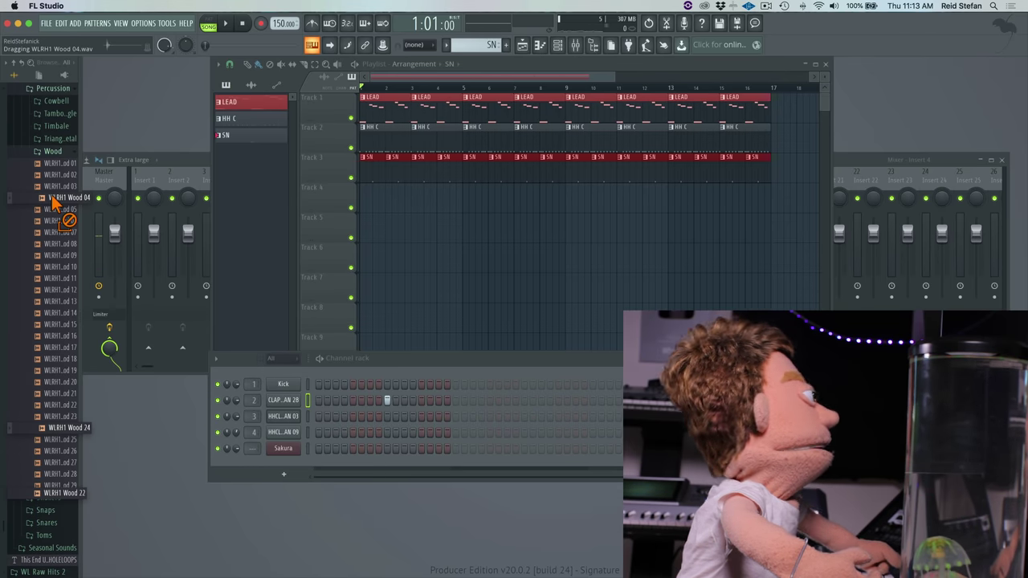
drag(50, 199, 286, 386)
key(space)
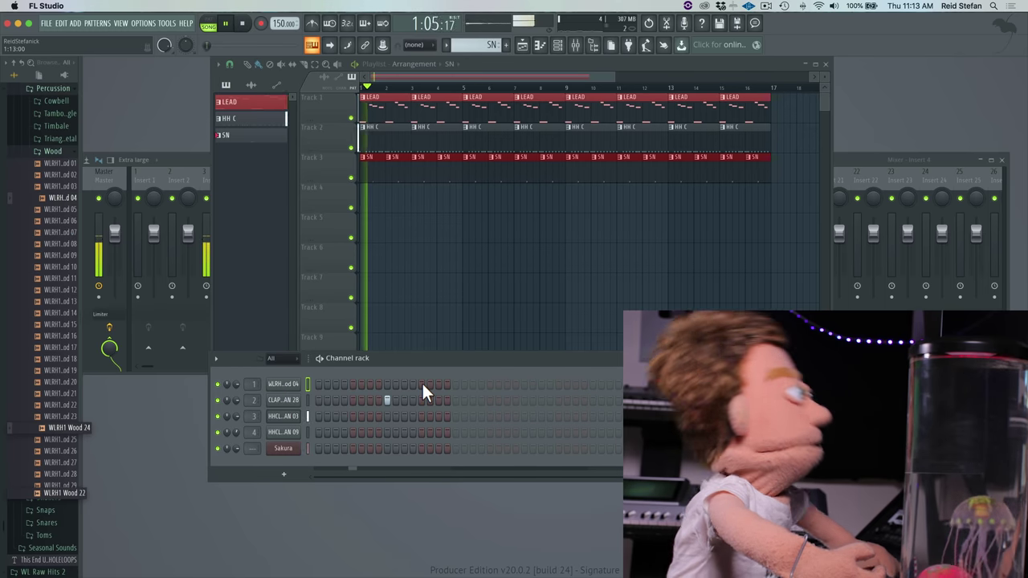
key(space)
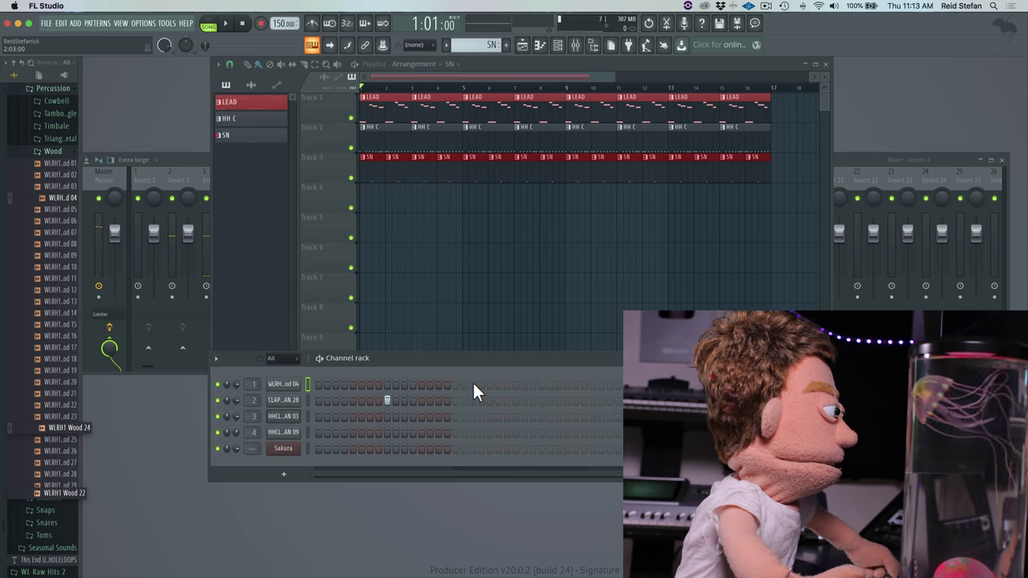
Try WLRH1 Wood 04 hits on steps 19, 23 and 14 of the SN pattern, settling on steps 15 and 19 during playback
click(473, 384)
click(507, 384)
key(space)
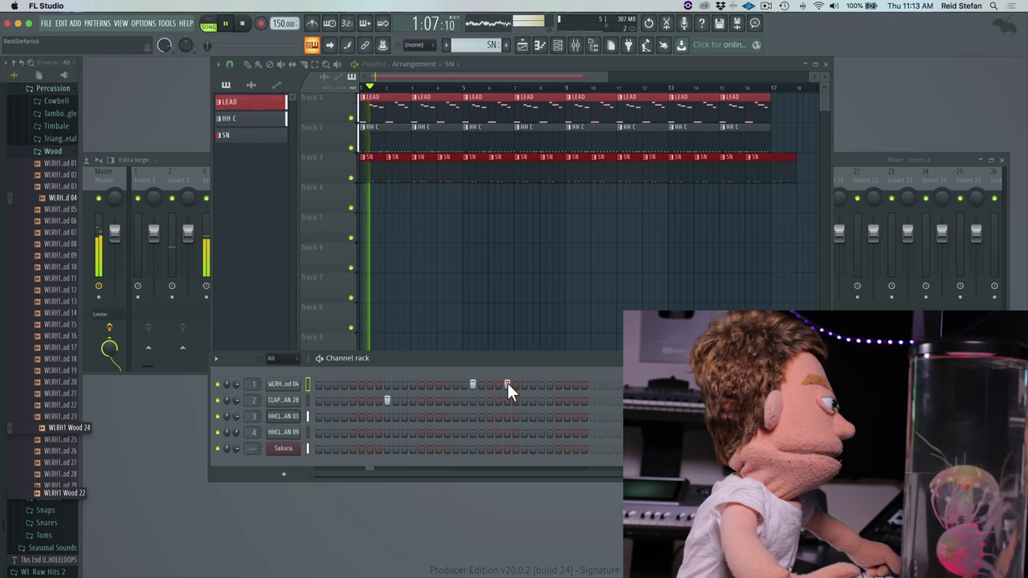
key(space)
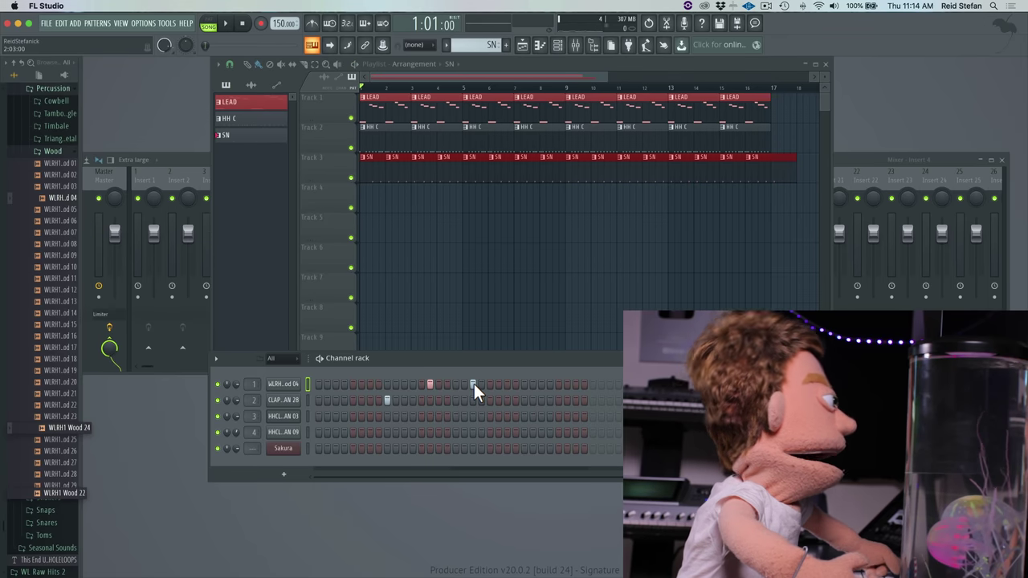
key(space)
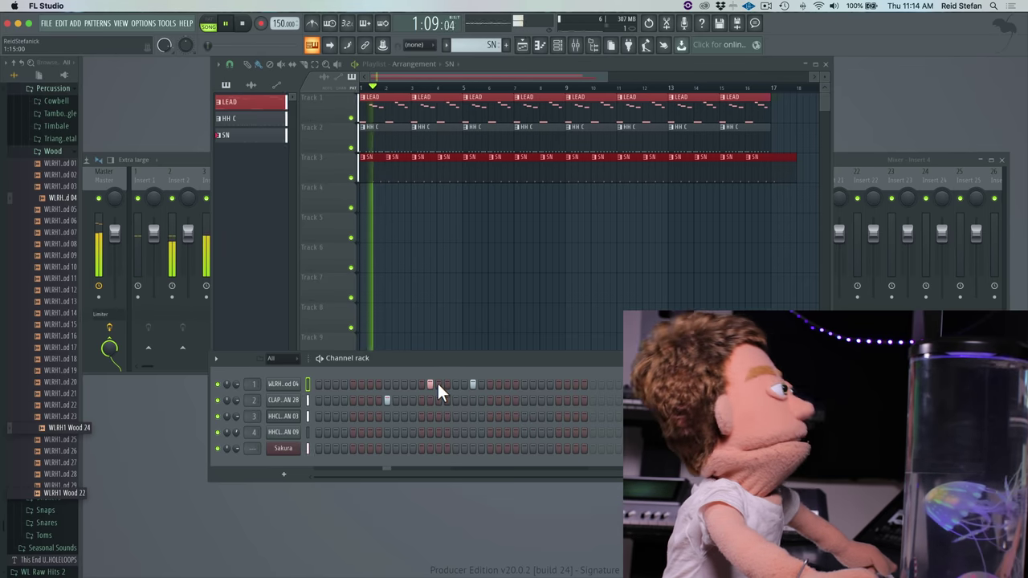
key(space)
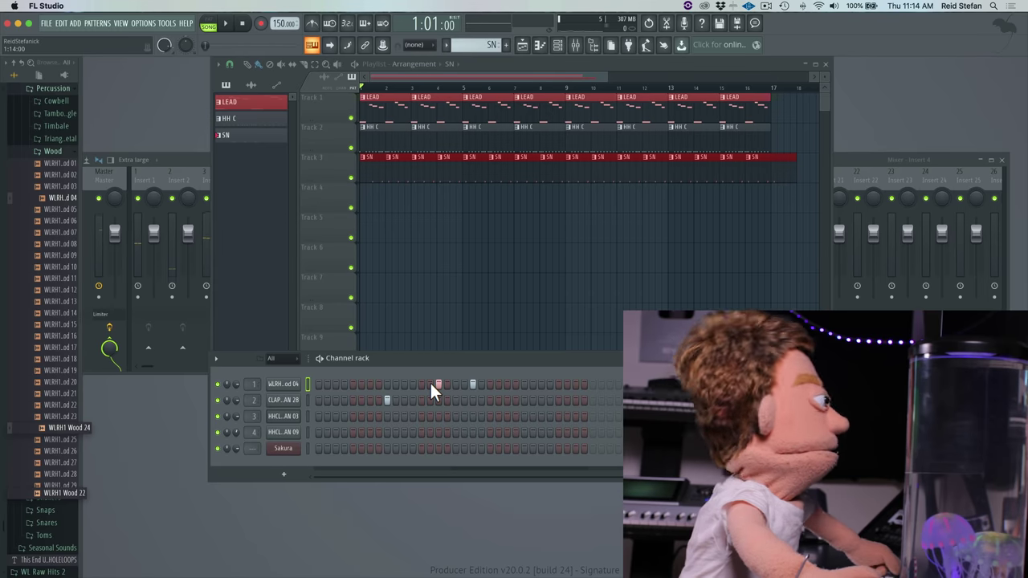
key(space)
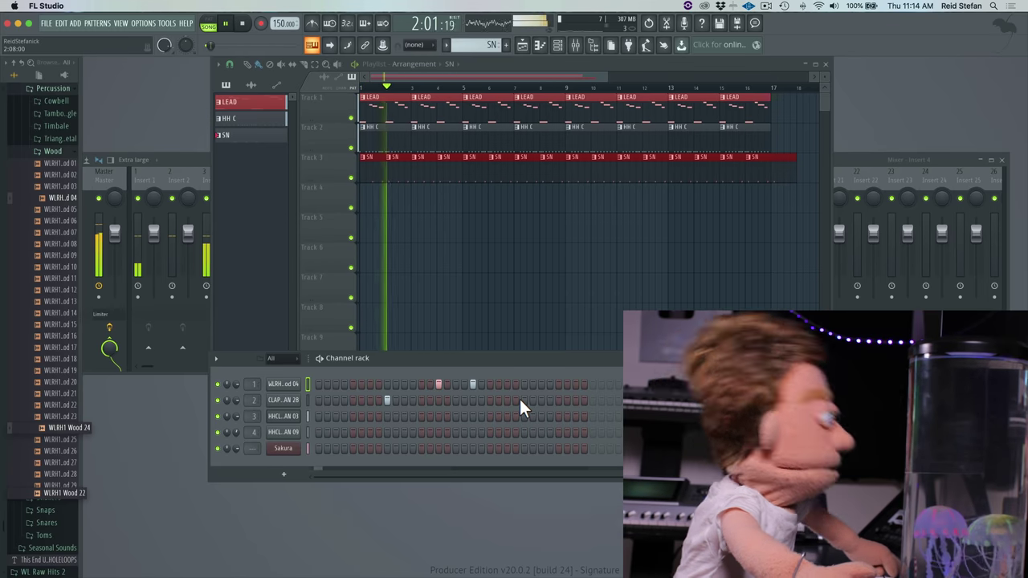
key(space)
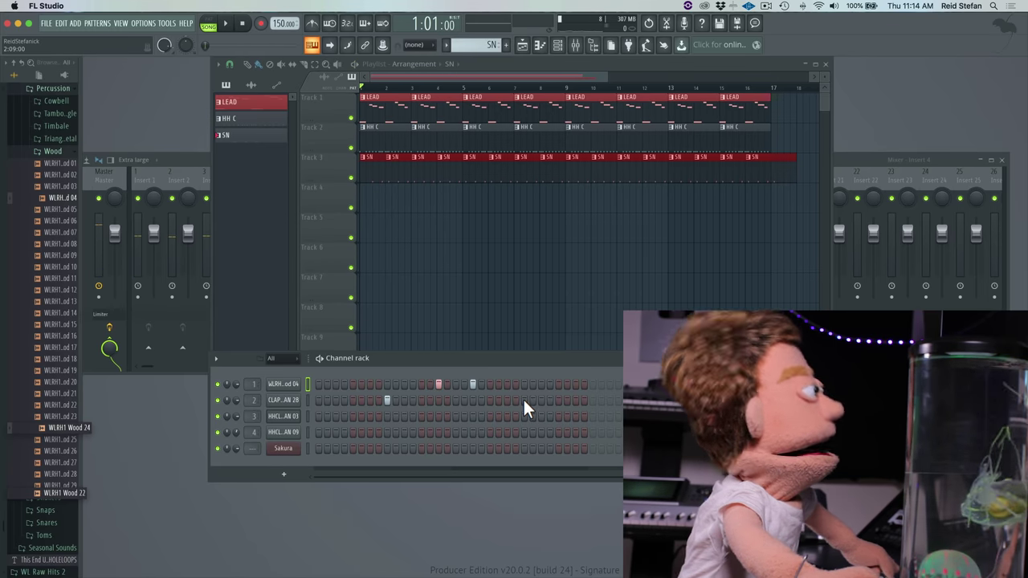
Add a CLAP URBAN 28 hit on step 25 of the SN pattern and play the song
click(523, 401)
key(space)
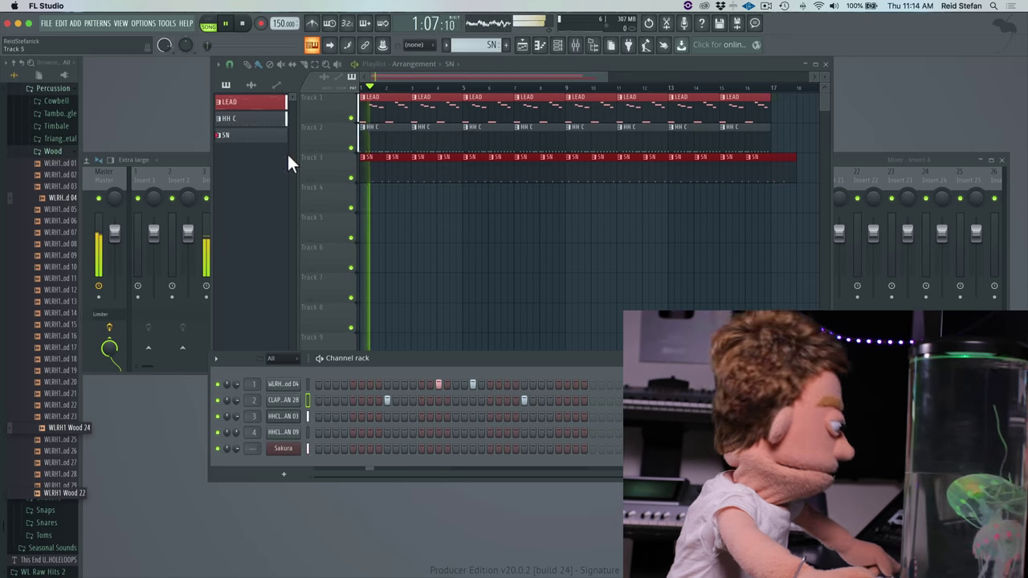
key(space)
Delete the SN clips at bars 2, 4, 7, 10, 12, 14, 15 and 16 on Track 3, and place a two-bar one at bar 15
click(391, 157)
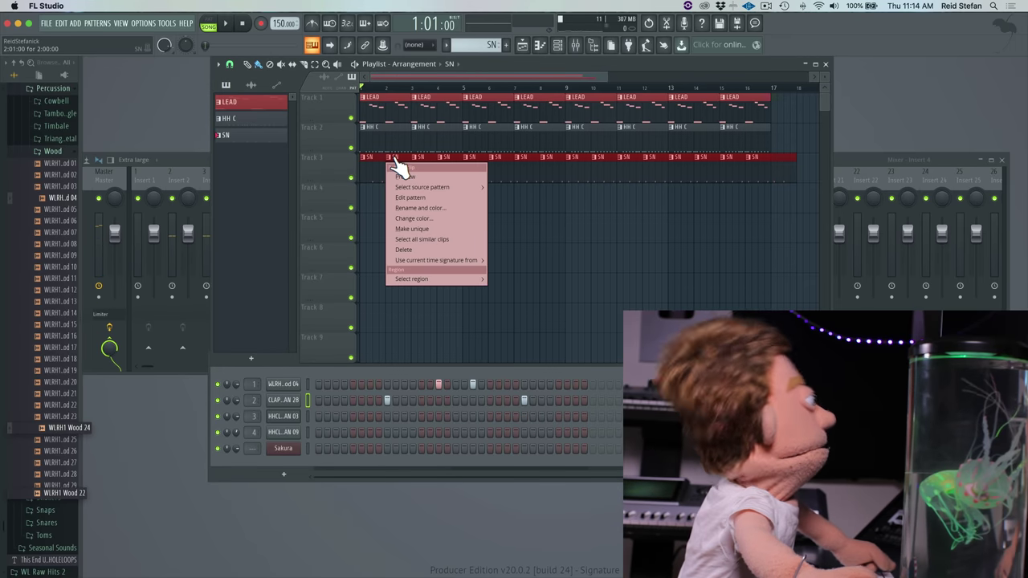
click(391, 154)
right_click(404, 171)
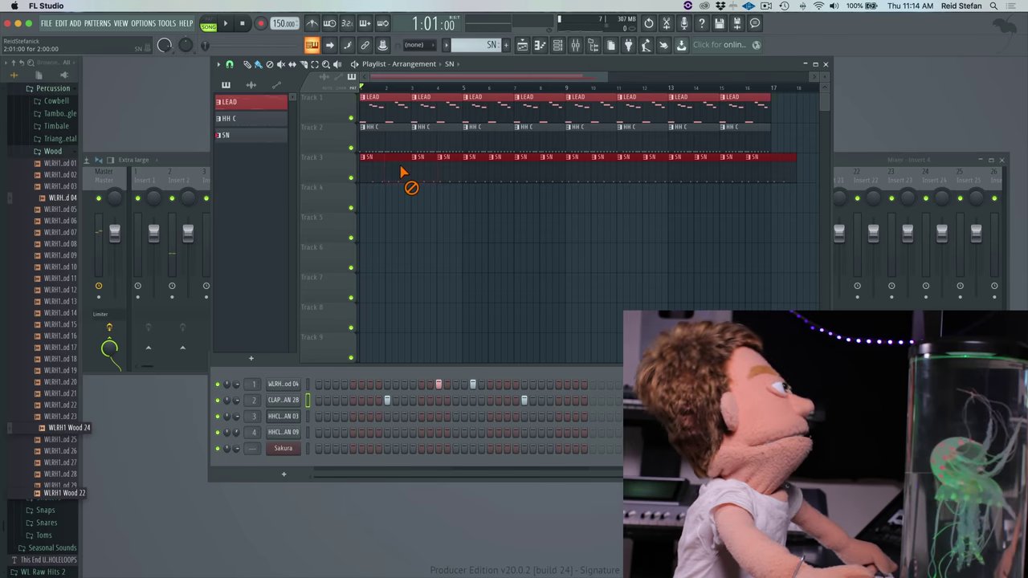
click(414, 158)
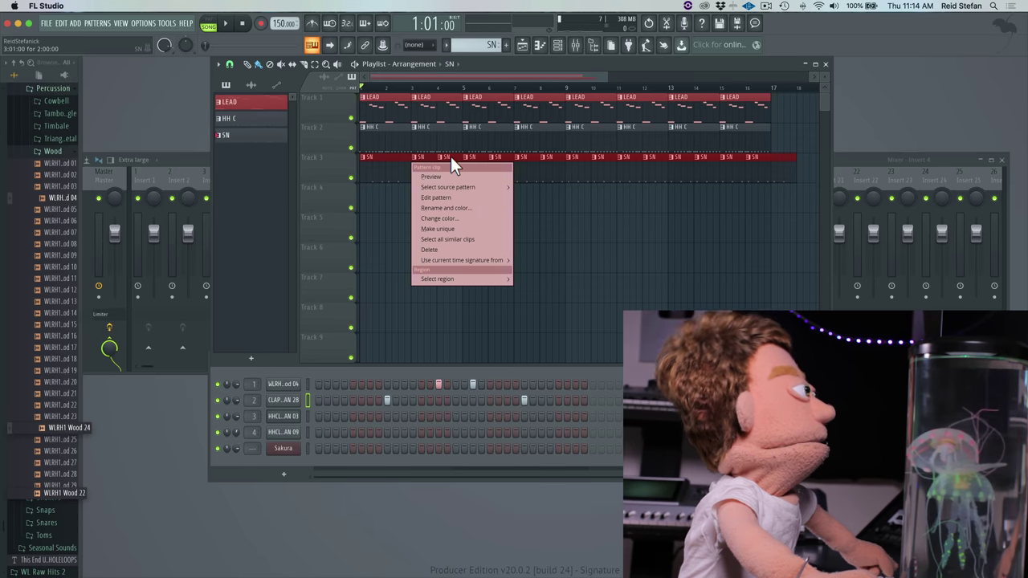
click(451, 158)
right_click(455, 167)
right_click(522, 175)
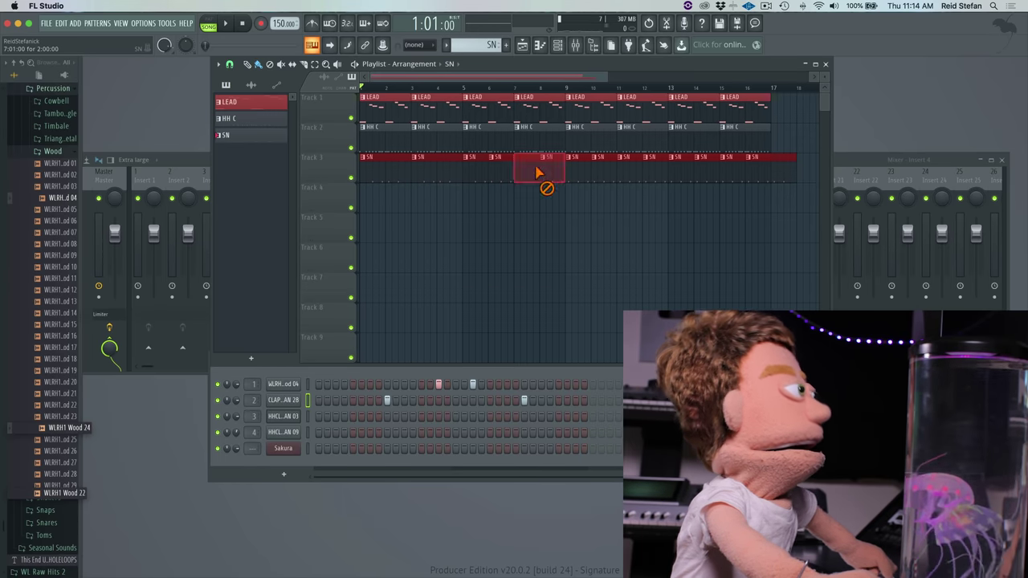
right_click(669, 170)
right_click(734, 171)
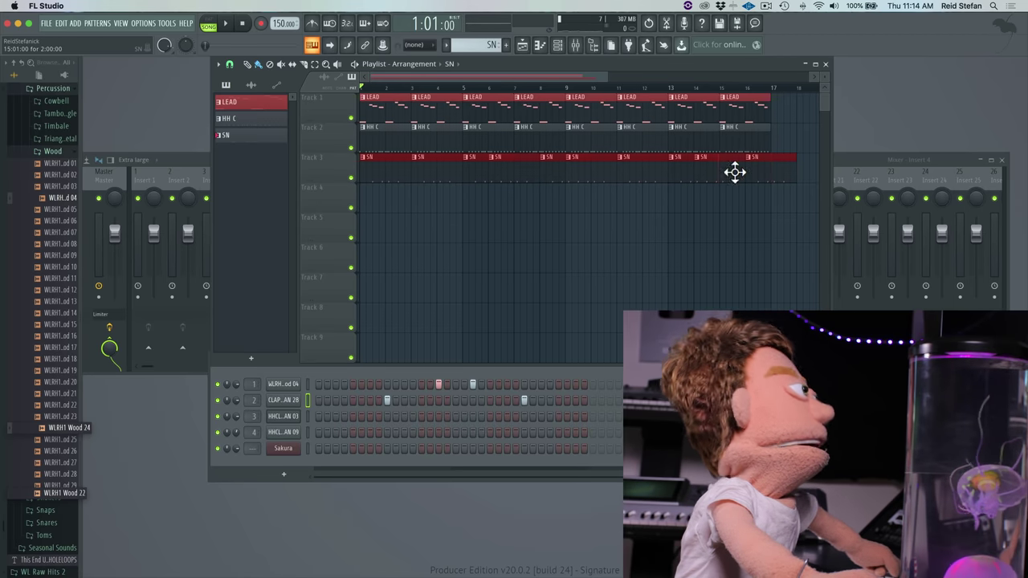
right_click(779, 168)
right_click(729, 168)
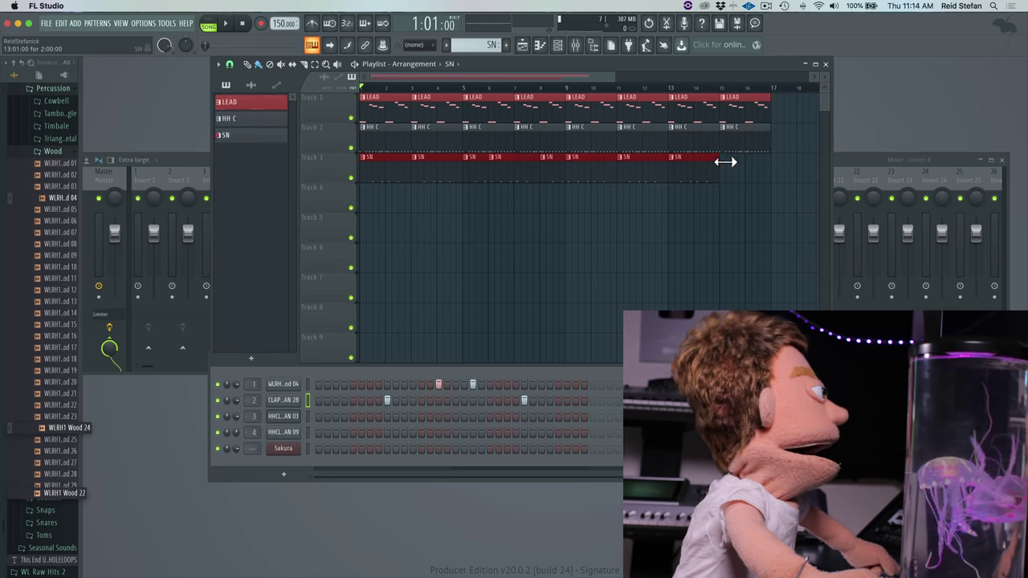
click(729, 166)
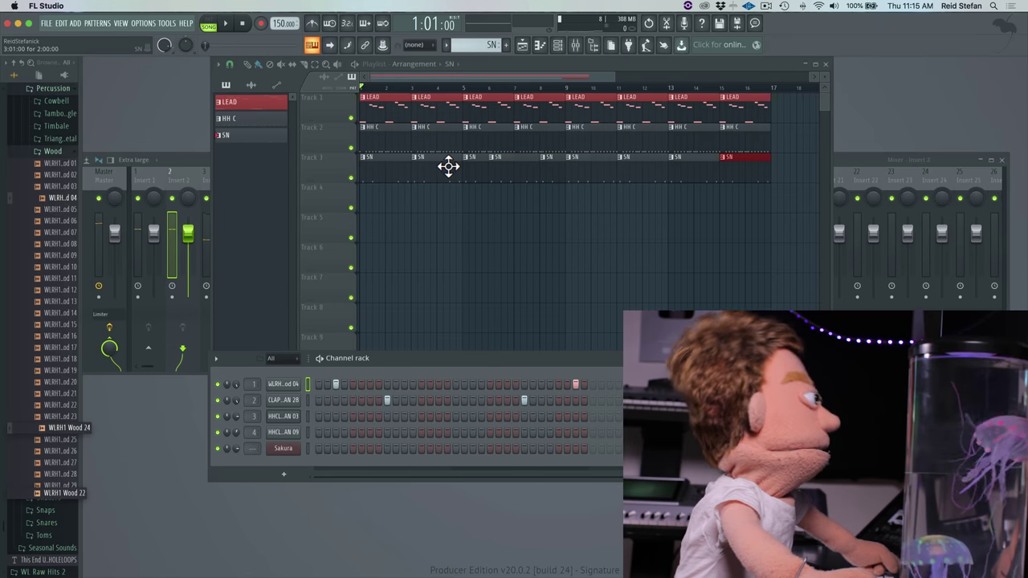
Clear the SN clips after the first one on Track 3, repaint two-bar SN clips from bar 3 through bar 16, and play back
drag(448, 167, 772, 176)
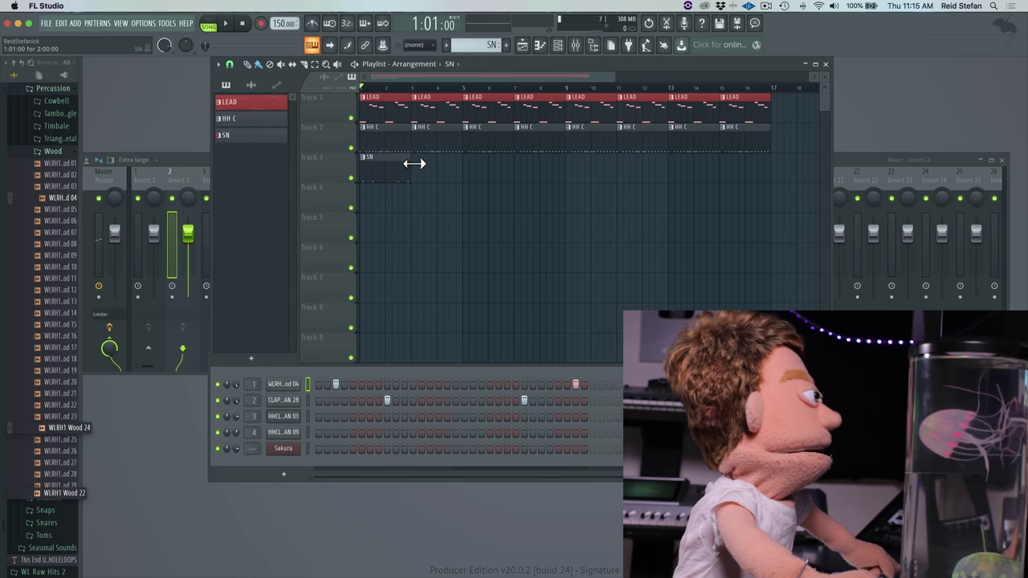
drag(422, 169, 712, 178)
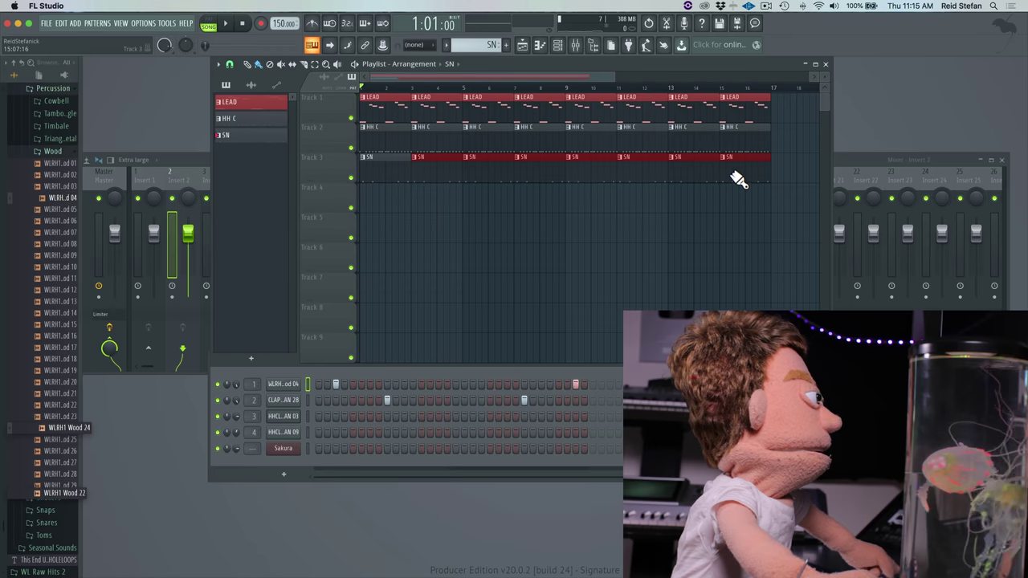
key(space)
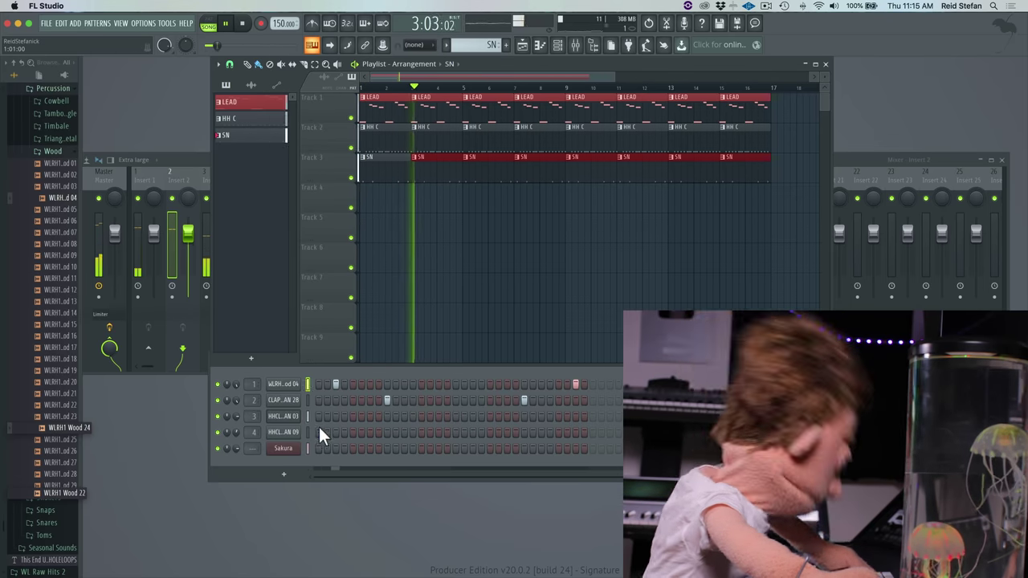
Stop playback and add an empty Sampler channel to the channel rack
key(space)
click(281, 474)
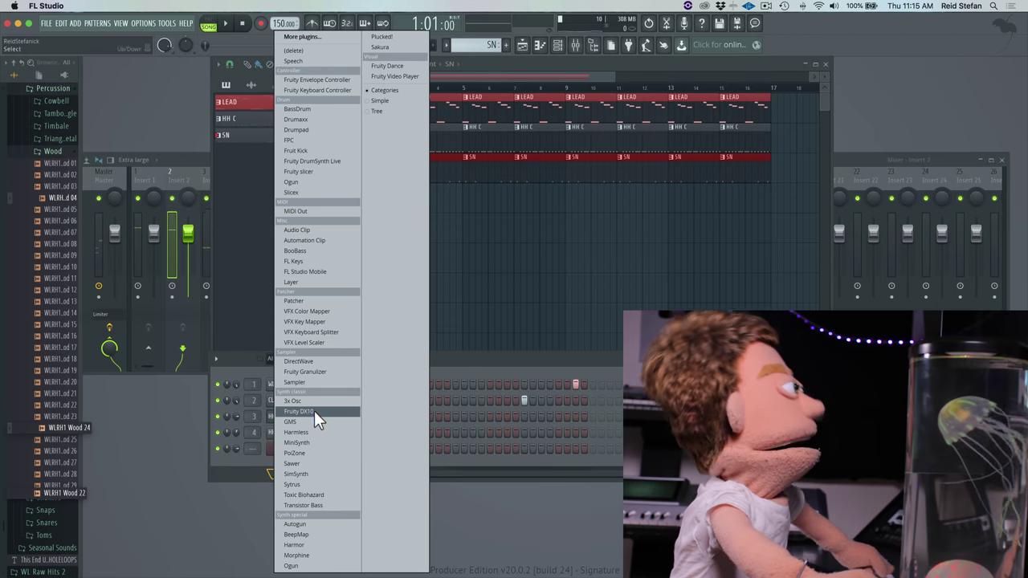
click(296, 381)
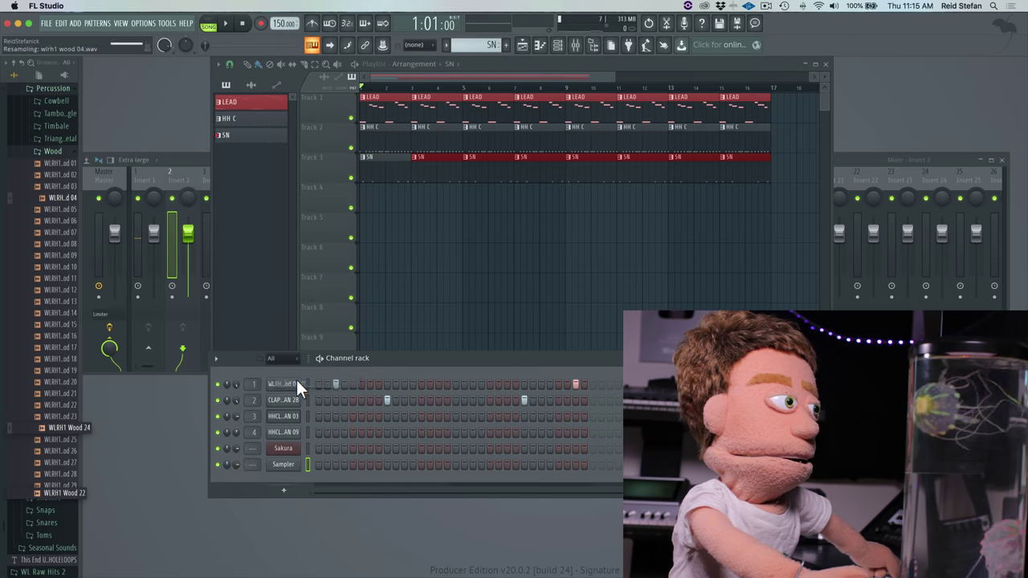
Collapse the WL Raw Hits 1 folders and expand the drum one-shots folder of WL Raw Hits 2
click(48, 91)
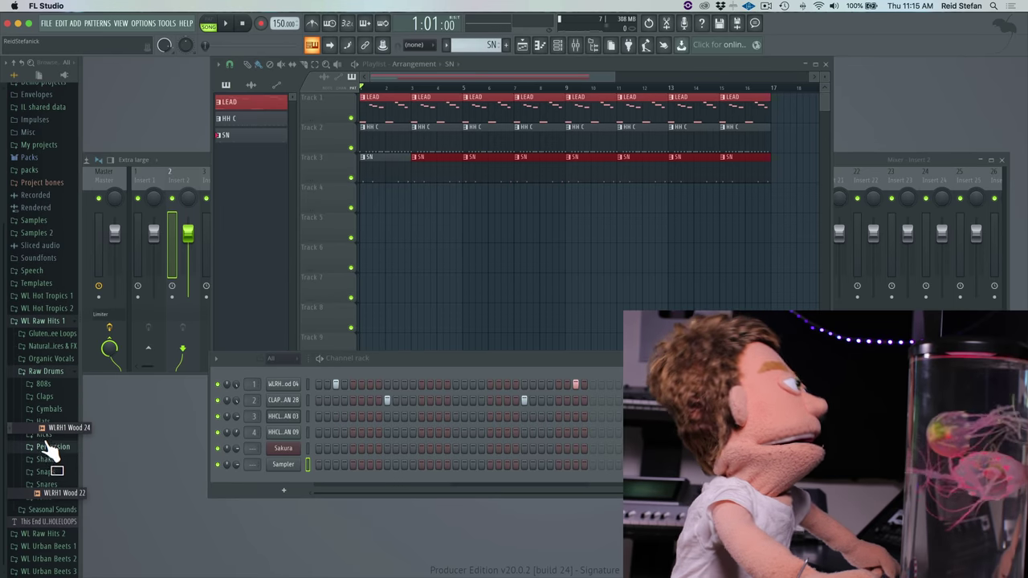
scroll(40, 397, up, 5)
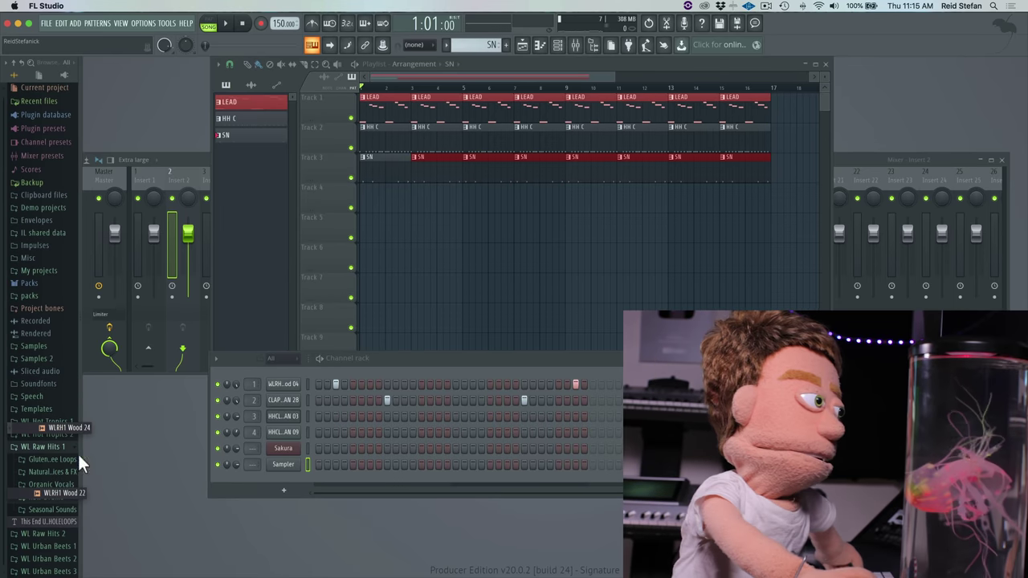
click(51, 447)
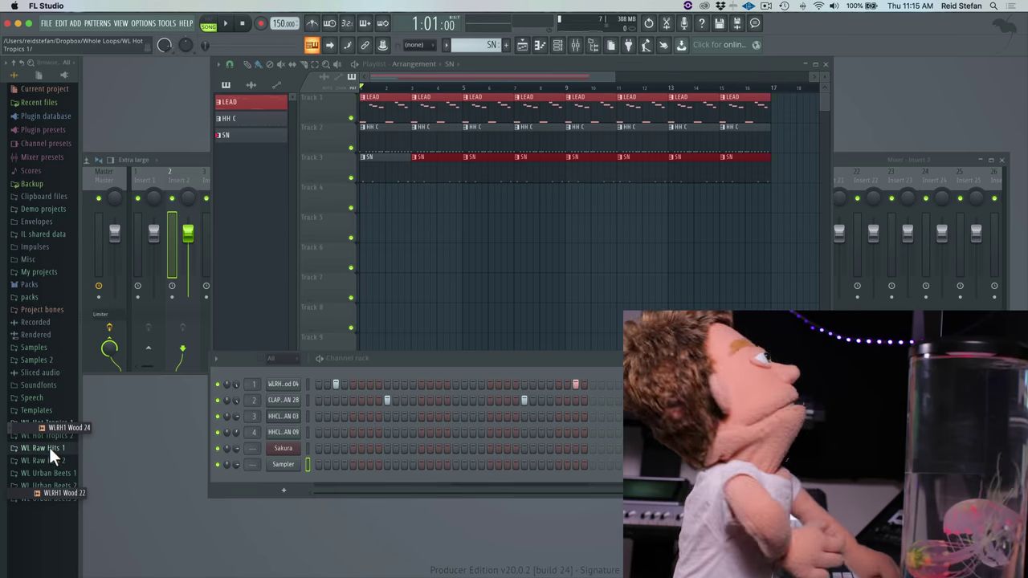
click(45, 460)
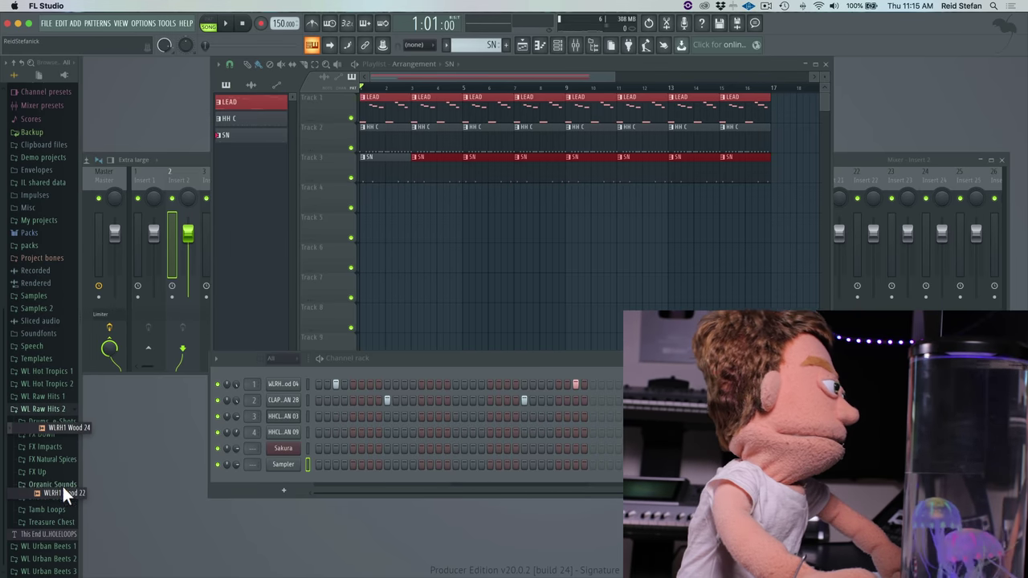
scroll(47, 449, up, 2)
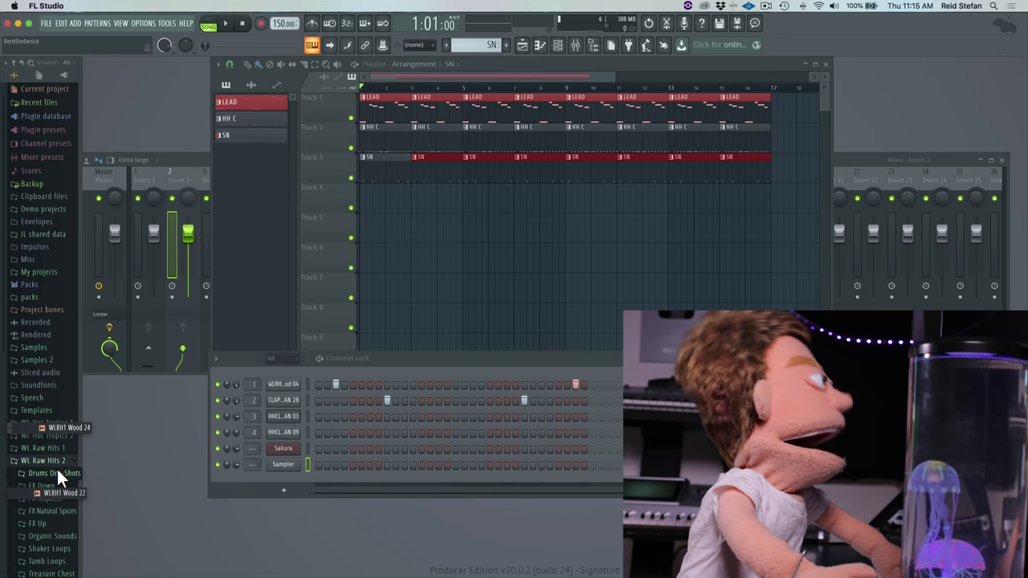
click(57, 472)
scroll(57, 469, down, 8)
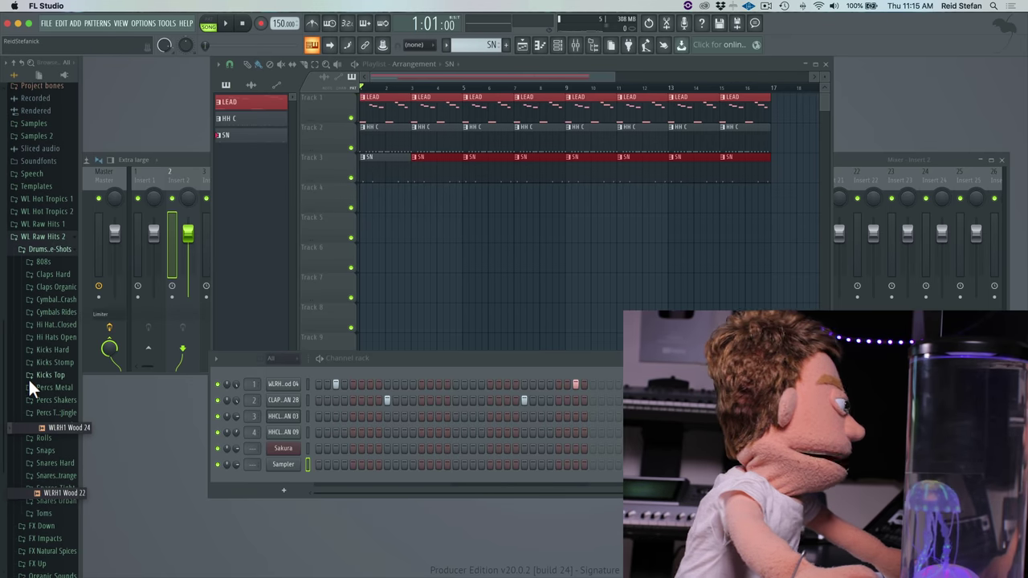
scroll(28, 378, down, 3)
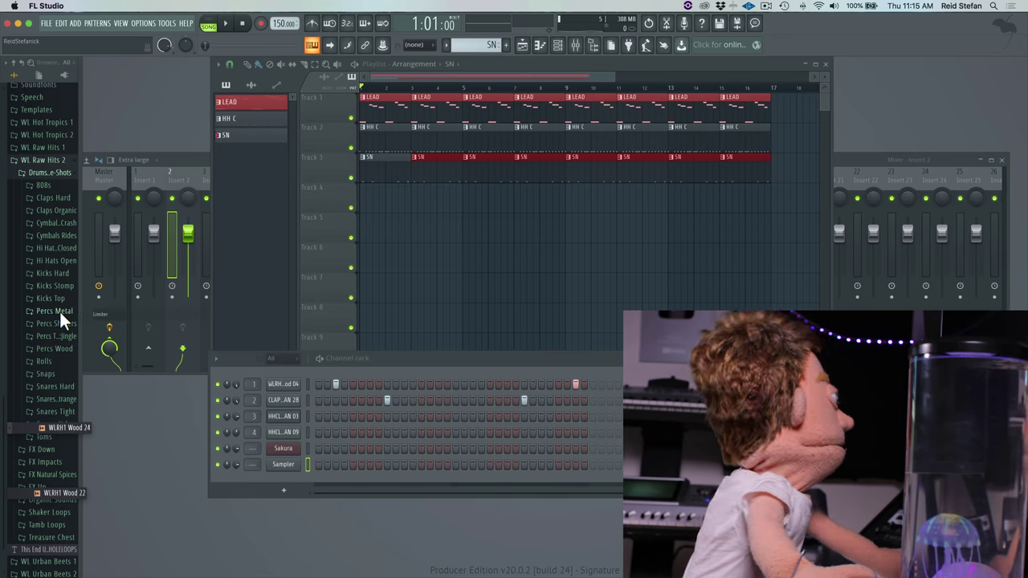
Audition samples in the Percs Wood folder and load WLRH2 Wood 08 into the Sampler channel
key(Down)
key(Down)
key(Down)
key(Right)
key(Down)
key(Down)
key(Down)
key(Down)
key(Down)
key(Down)
key(Down)
key(Down)
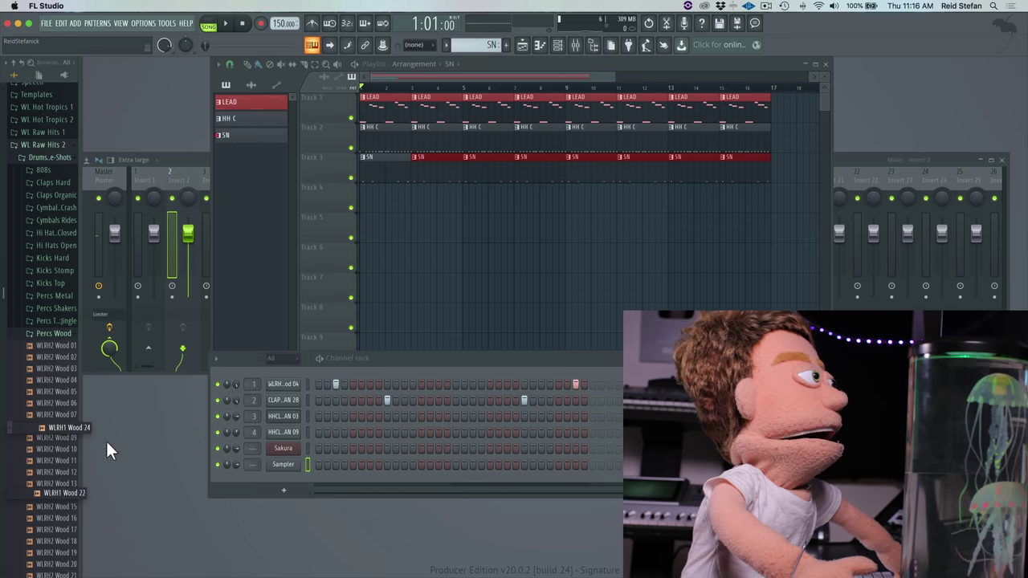
drag(70, 436, 290, 464)
scroll(75, 429, down, 5)
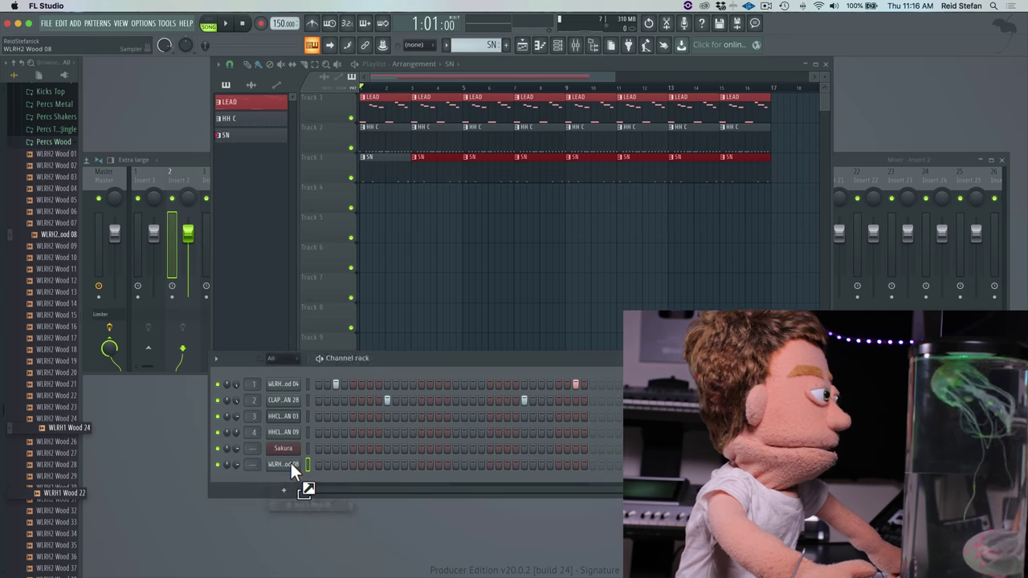
Place WLRH2 Wood 08 hits on steps 15 and 19 of the SN pattern and play the song
click(473, 465)
key(space)
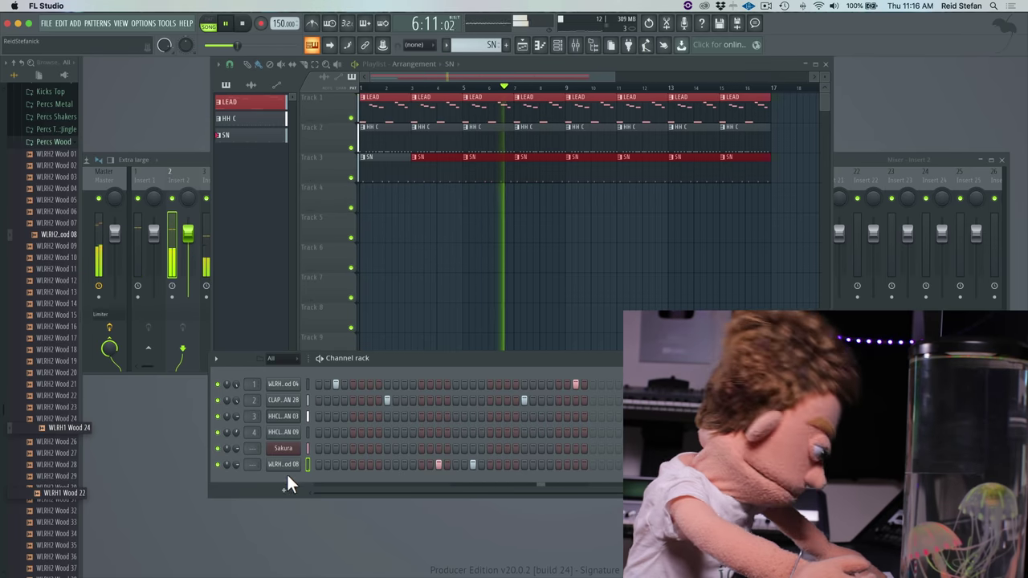
Open the WLRH2 Wood 08 channel's settings, then stop playback and select the HH C pattern
click(283, 464)
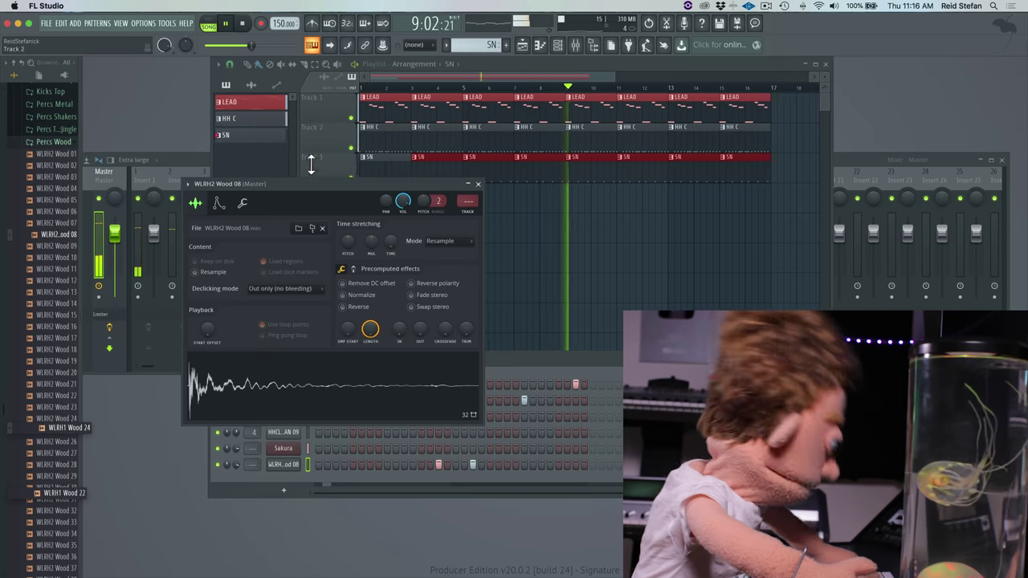
key(space)
click(249, 117)
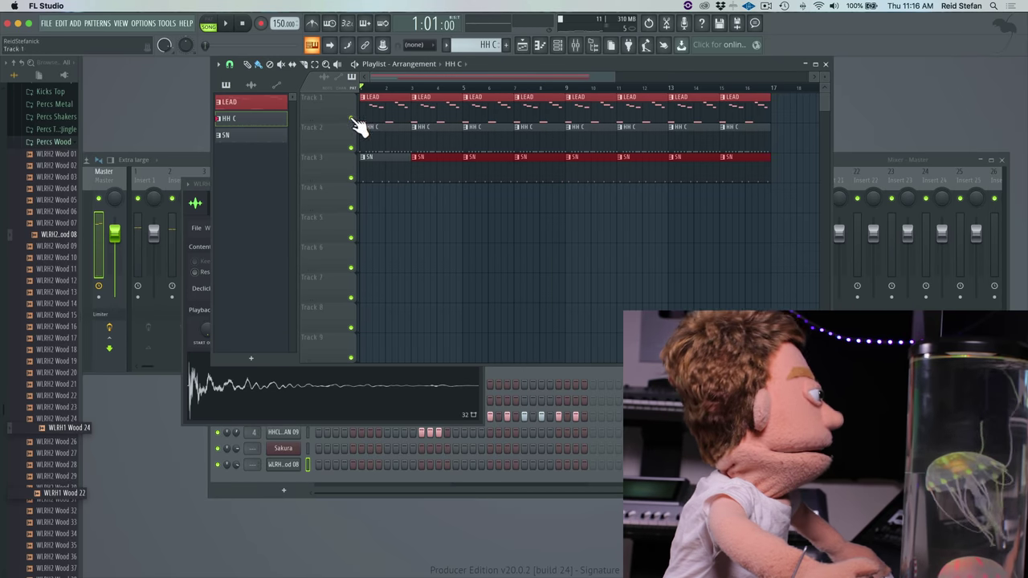
click(382, 130)
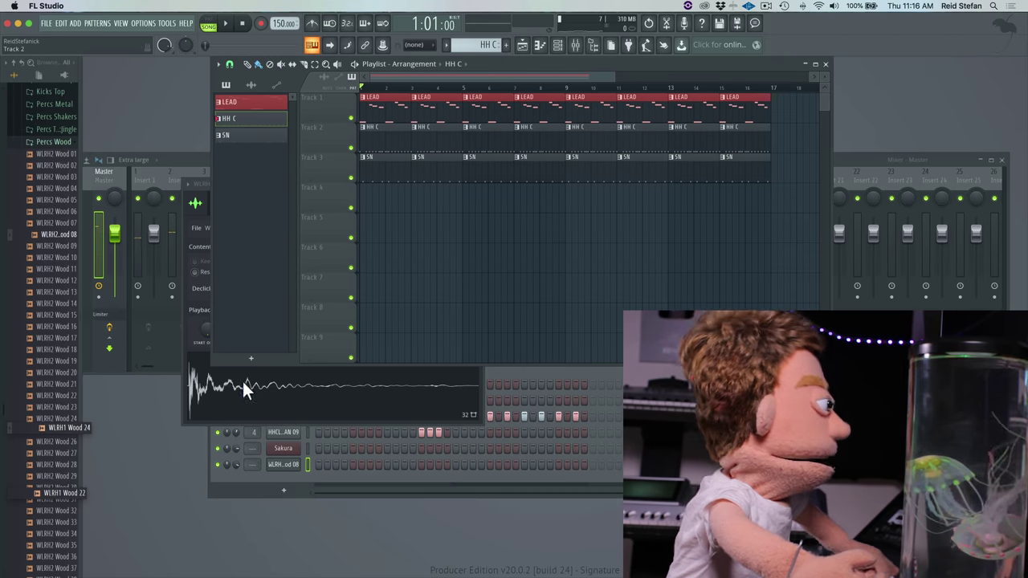
click(274, 476)
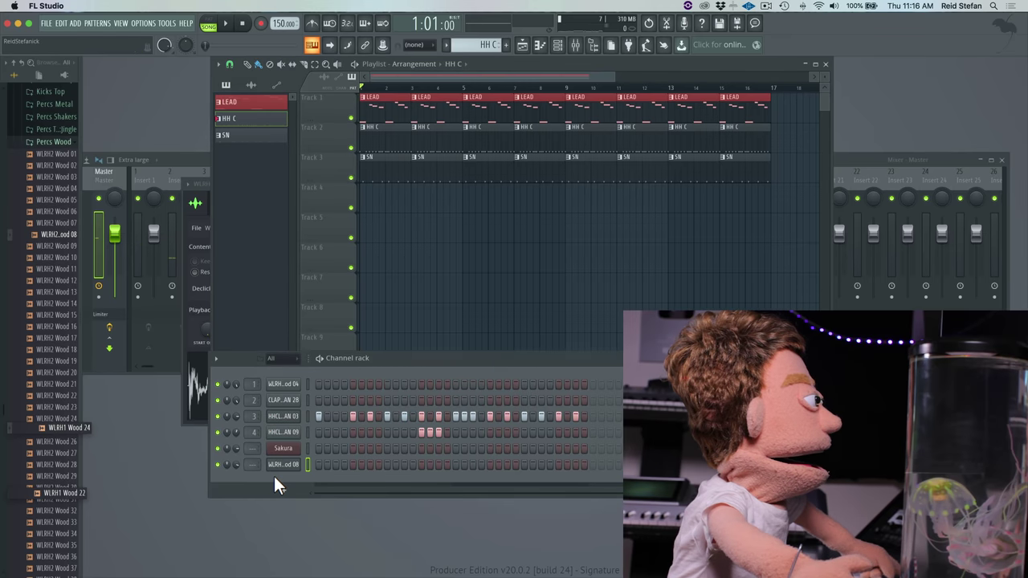
Set the time shift of the HHCL URBAN 03 channel to 0:02 and play the song
click(291, 417)
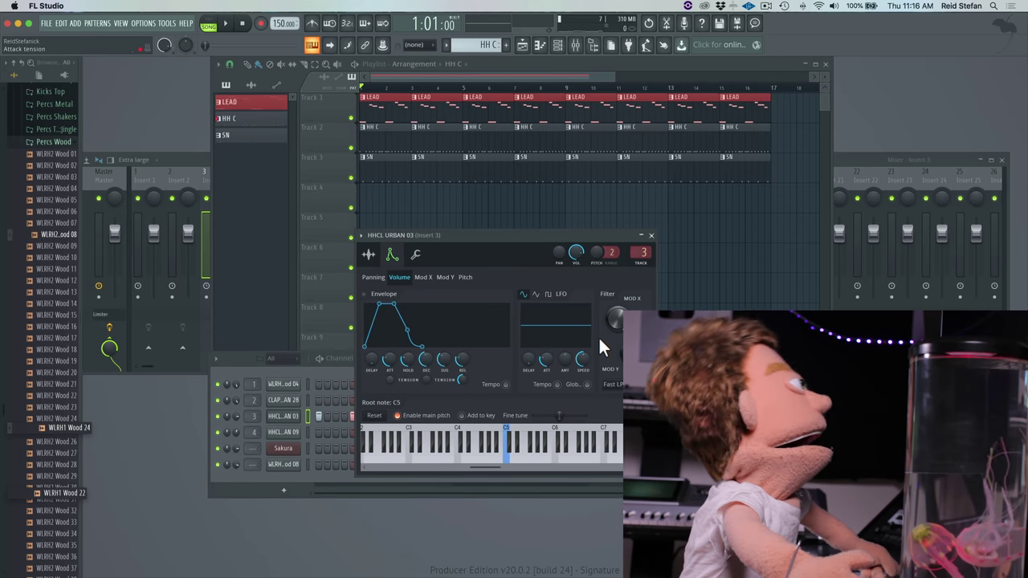
click(418, 255)
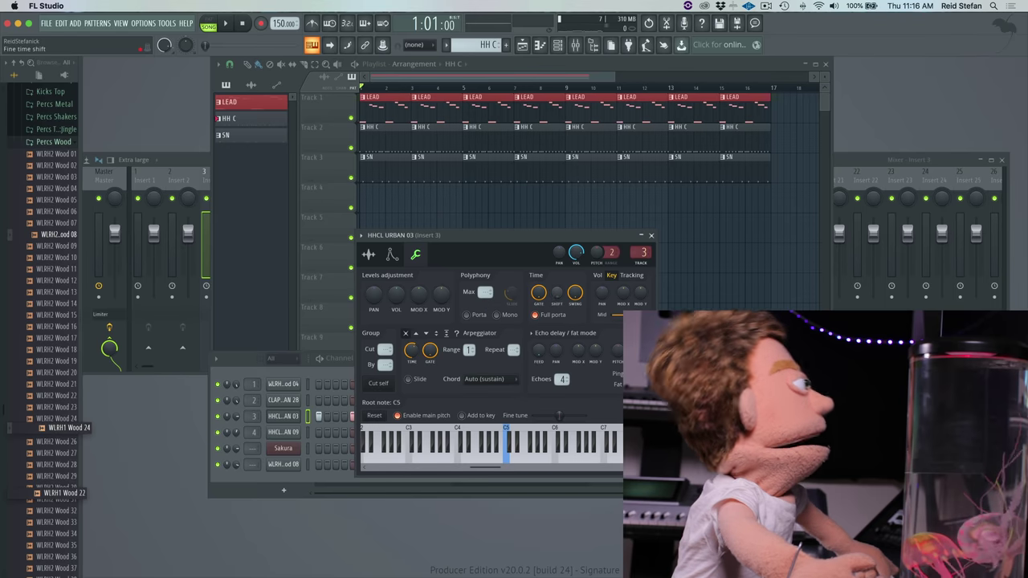
drag(556, 294, 556, 291)
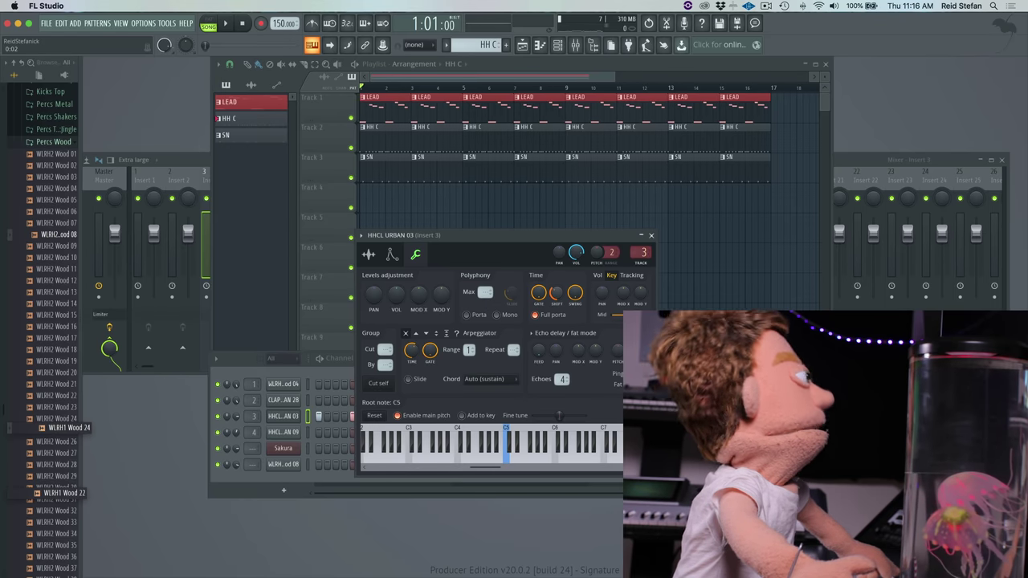
key(space)
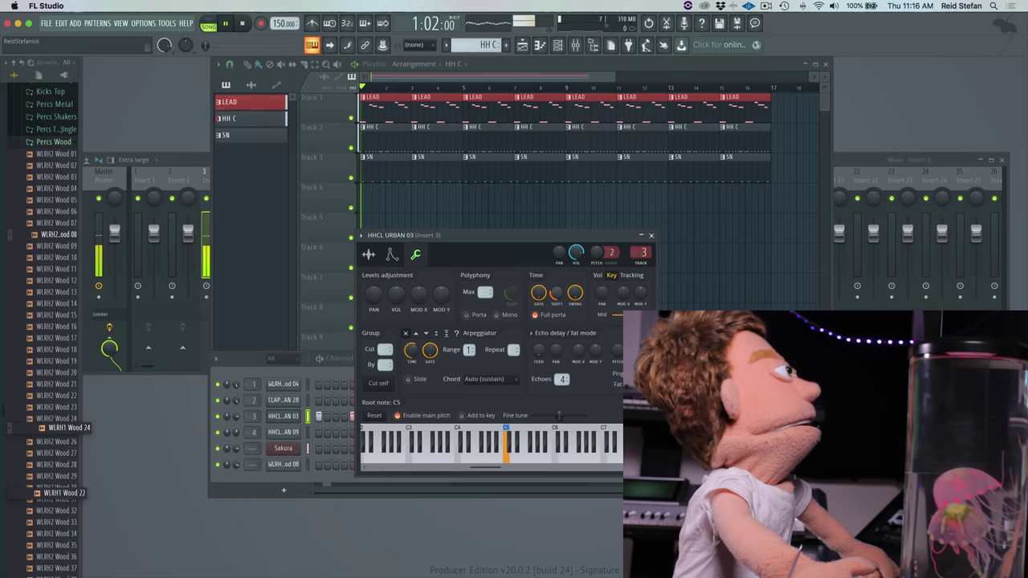
Set the time shift of the HHCL URBAN 09 channel to 0:02 and close its settings
click(289, 436)
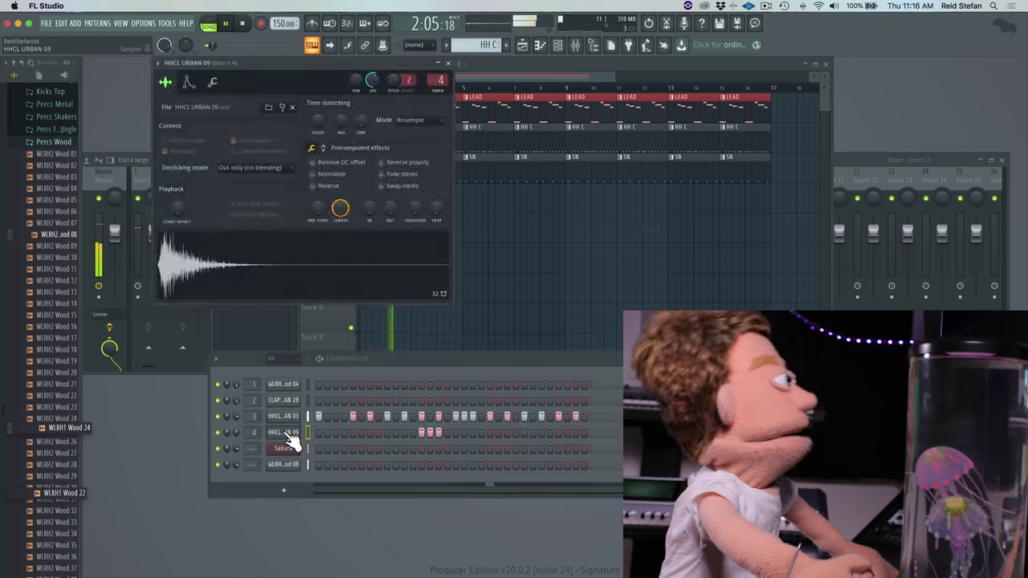
click(213, 83)
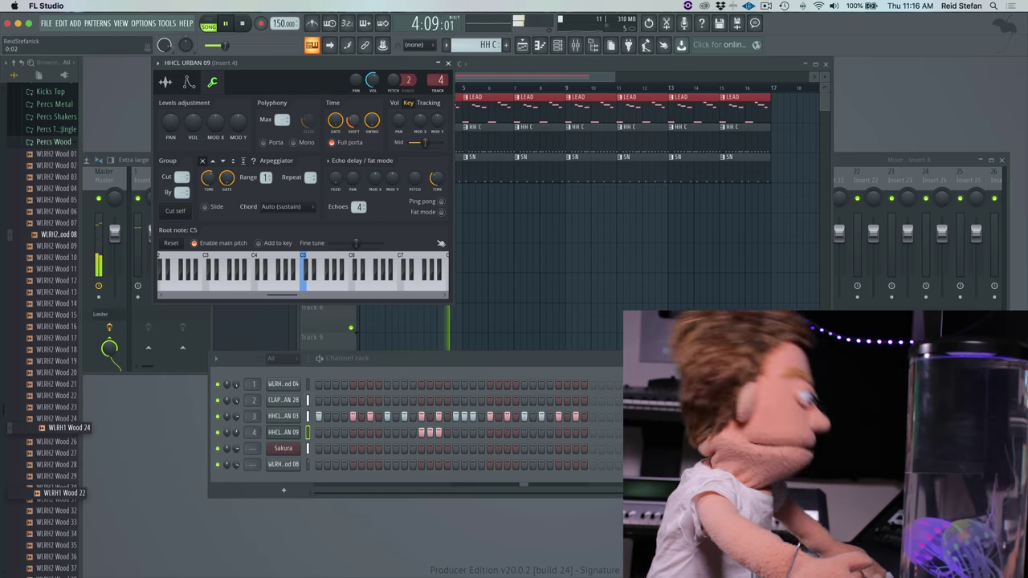
click(448, 63)
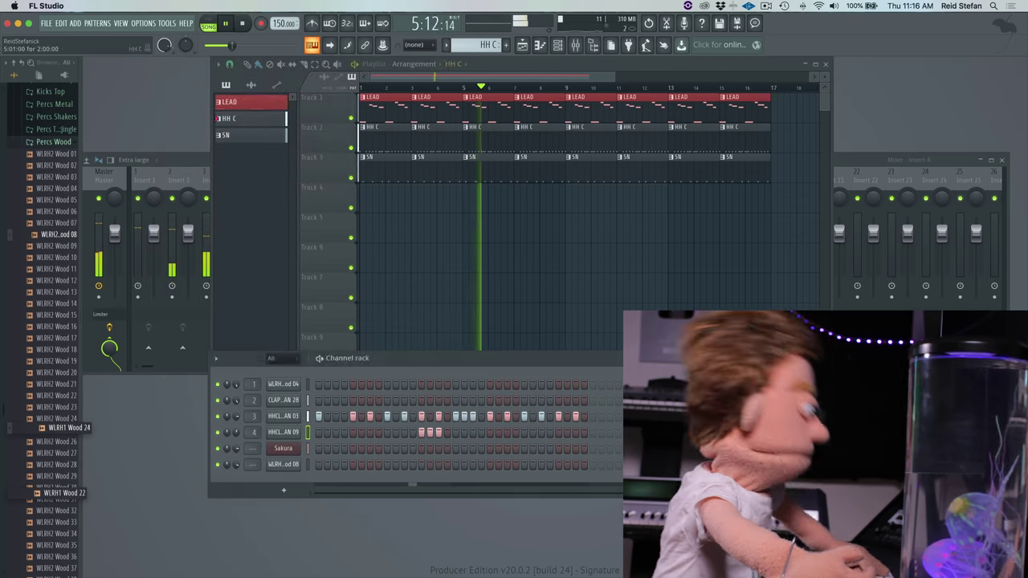
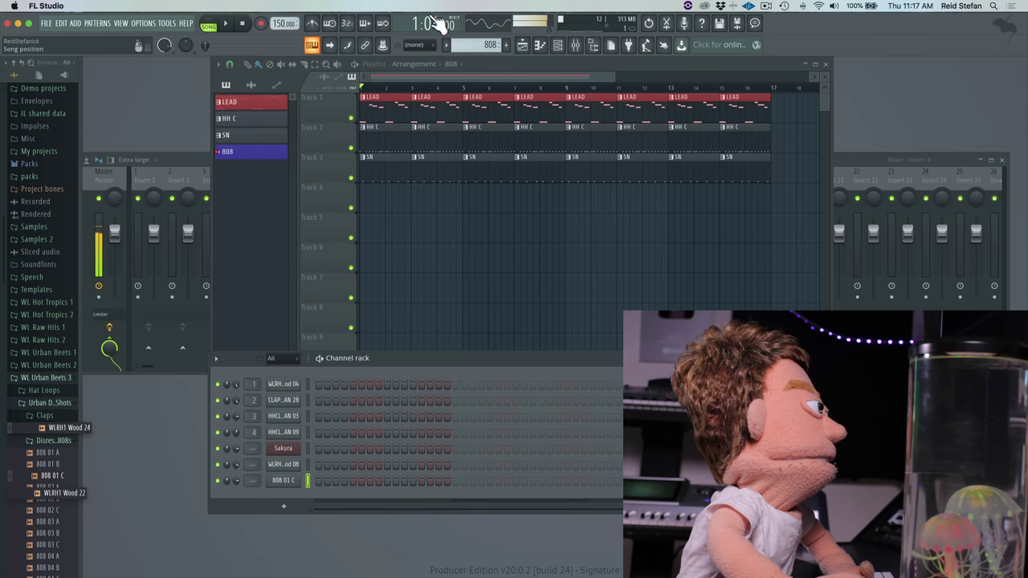
Place 808 01 C hits on steps 1, 15 and 19 of the 808 pattern and audition the pattern
click(318, 480)
key(space)
click(281, 215)
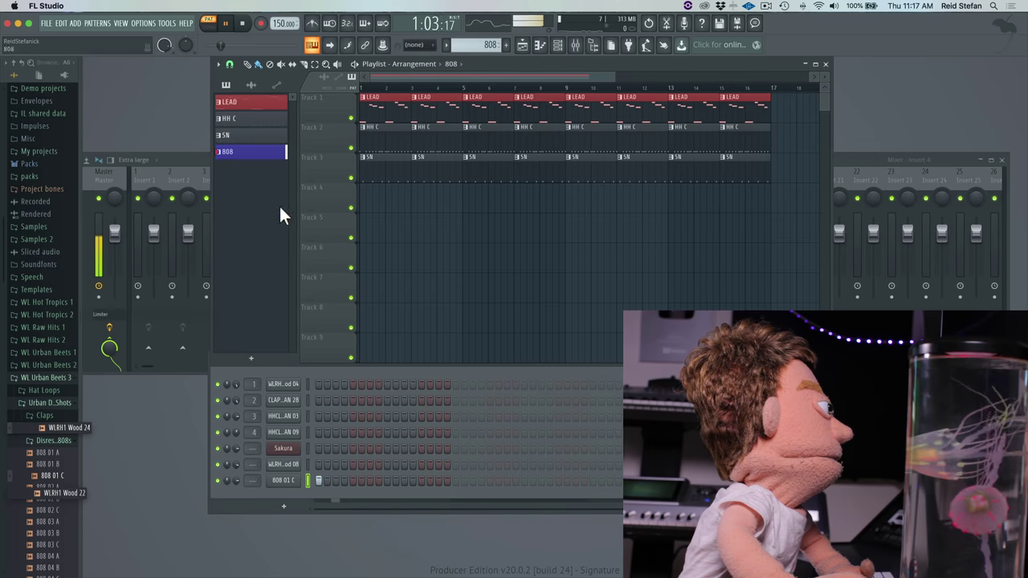
click(437, 479)
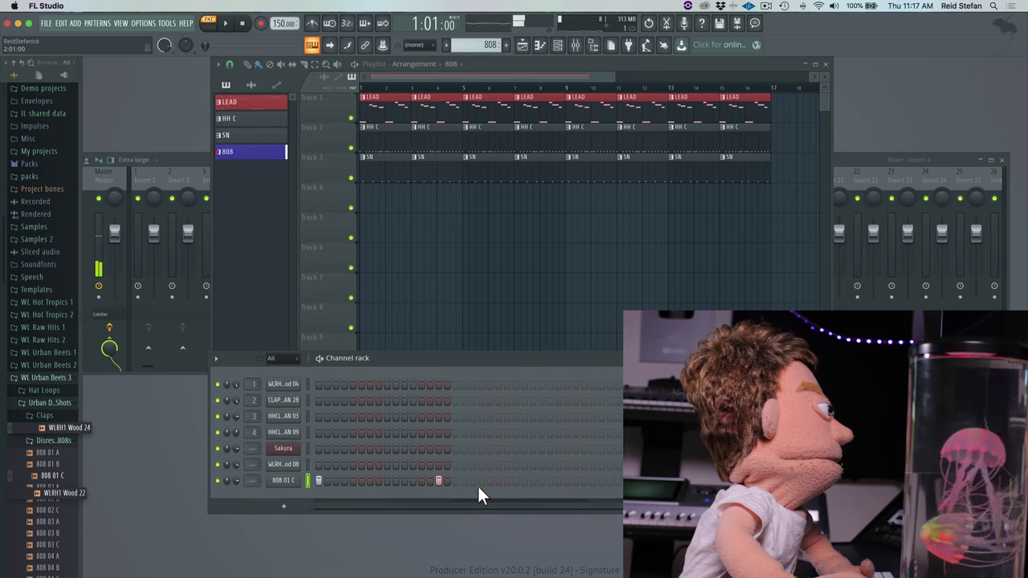
click(473, 481)
key(space)
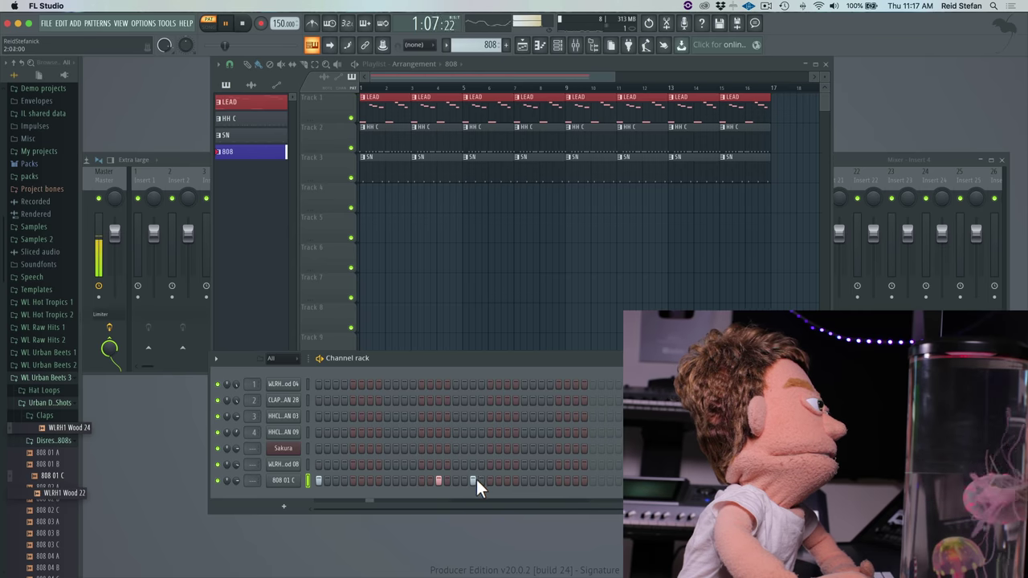
key(space)
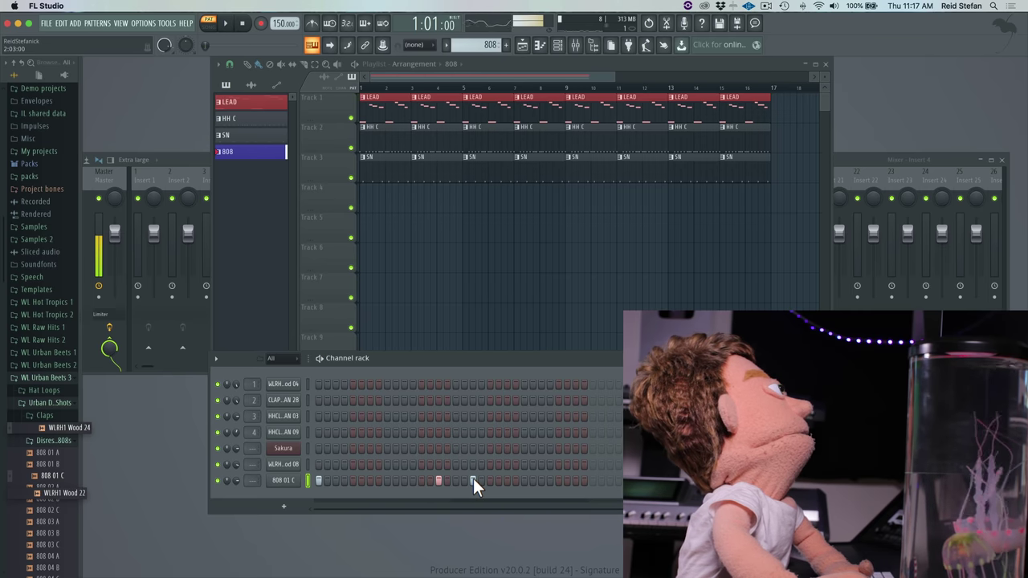
Try an extra 808 01 C hit on step 25 of the 808 pattern and remove it again
click(524, 481)
key(space)
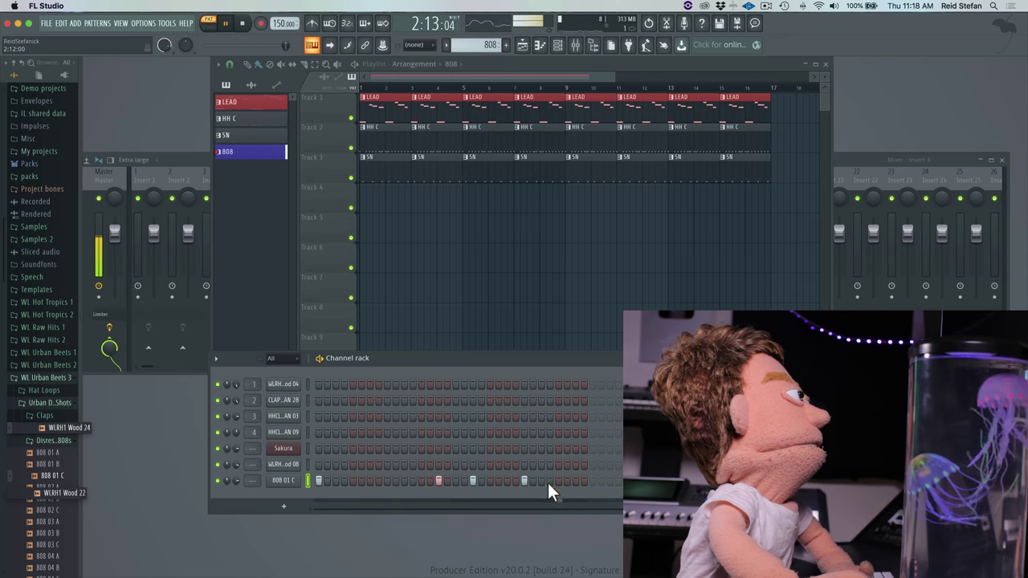
key(space)
click(525, 480)
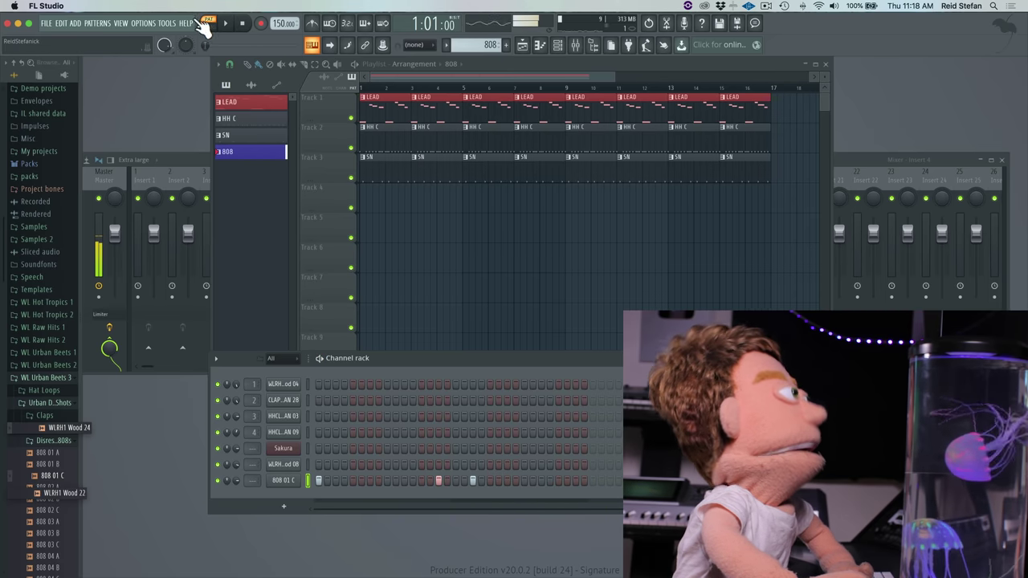
Fill Track 4 with 808 pattern clips from bar 1 through bar 16 and play in song mode
click(369, 195)
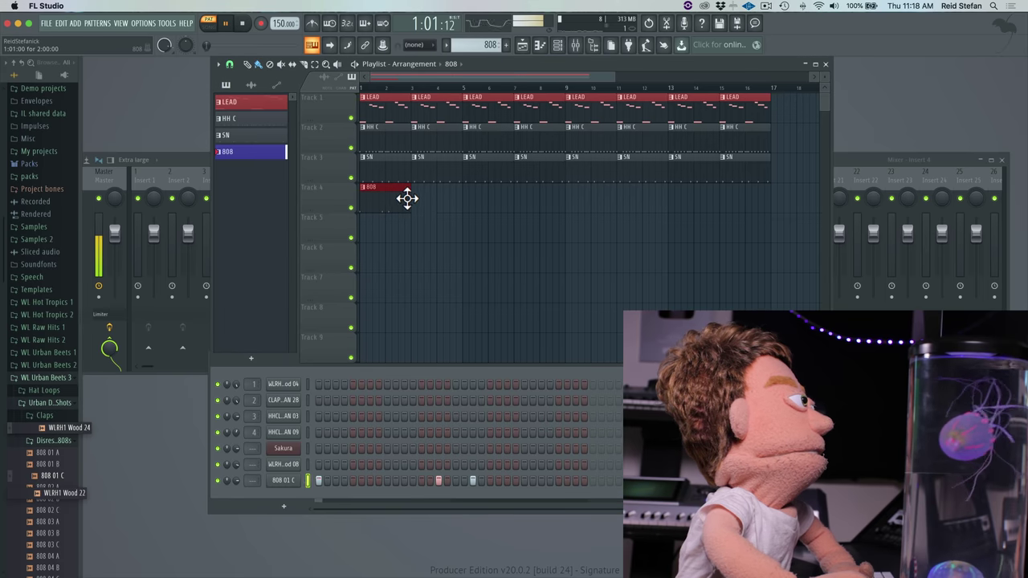
click(208, 26)
key(space)
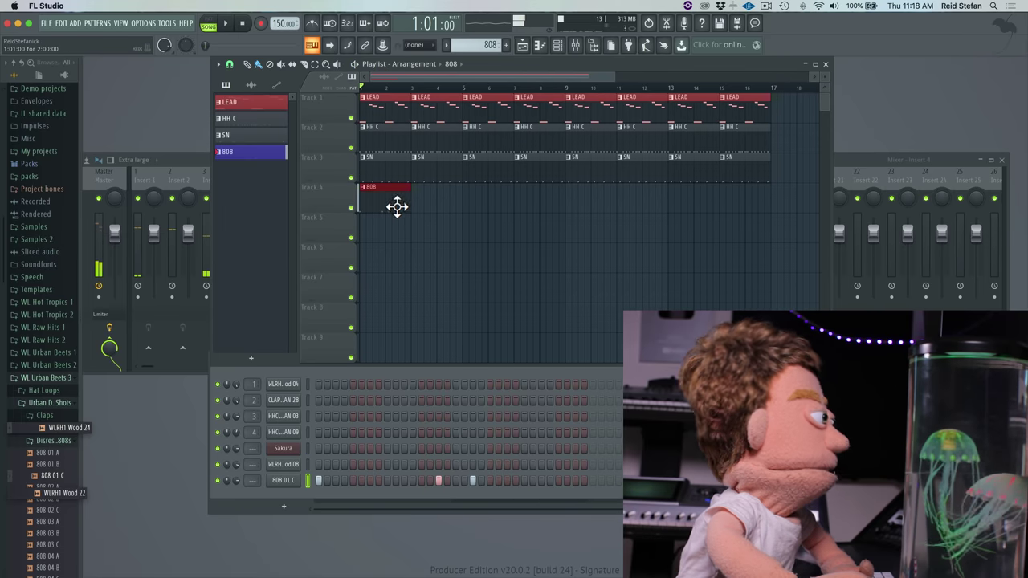
drag(420, 195, 757, 195)
key(space)
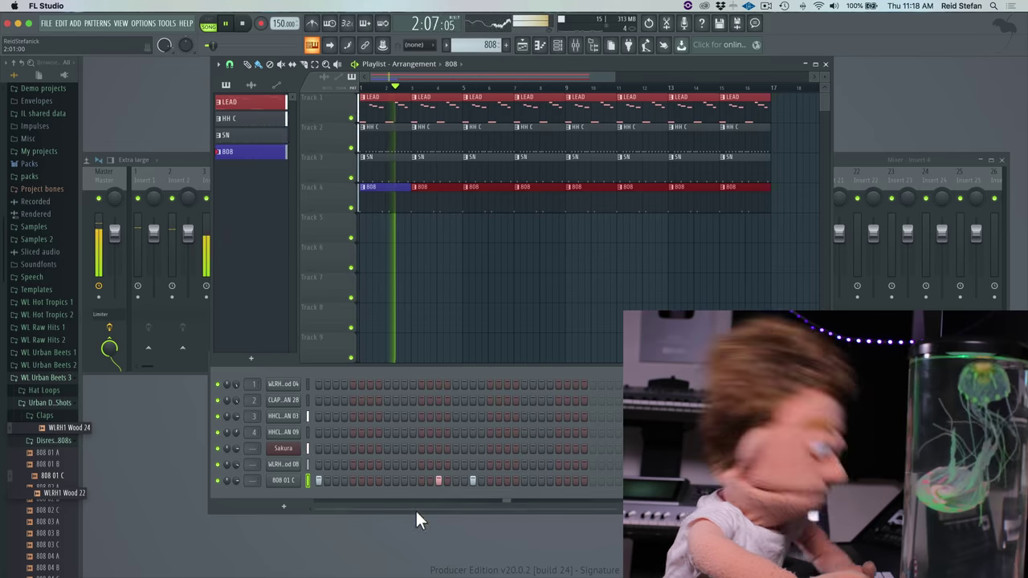
Replace the 808 01 C hit on step 19 with a hit on step 33 of the 808 pattern
click(470, 480)
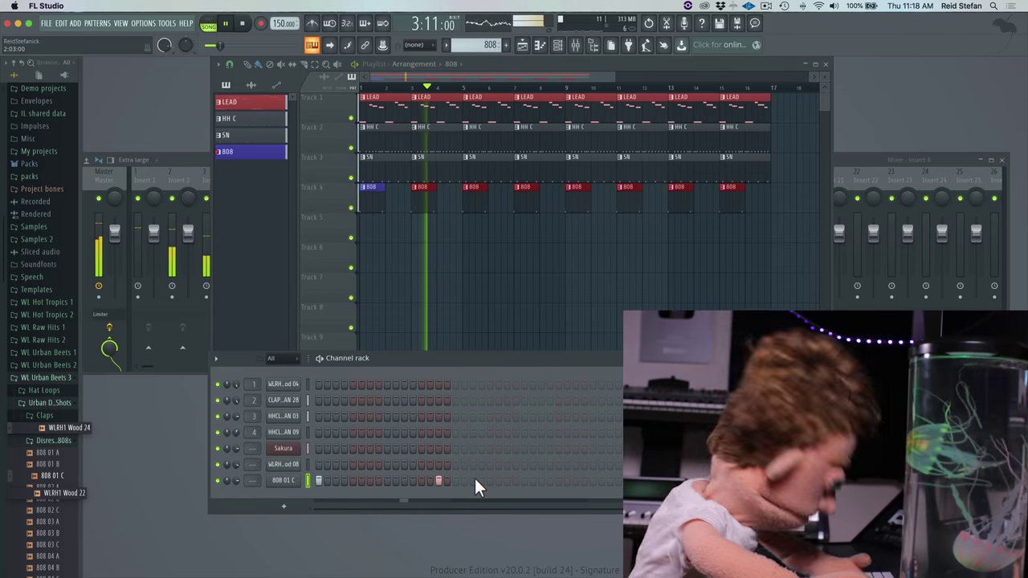
key(ctrl+z)
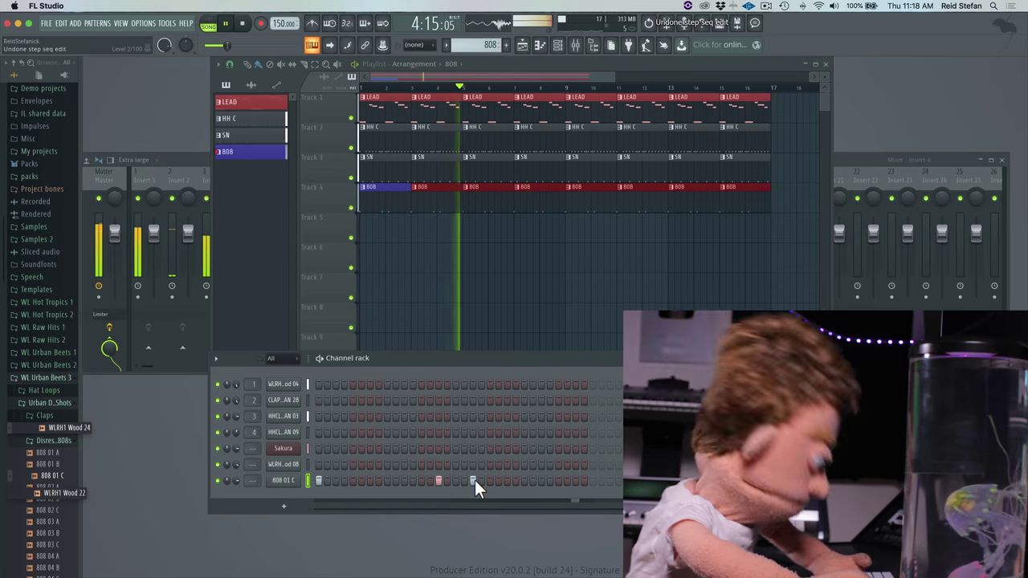
click(592, 480)
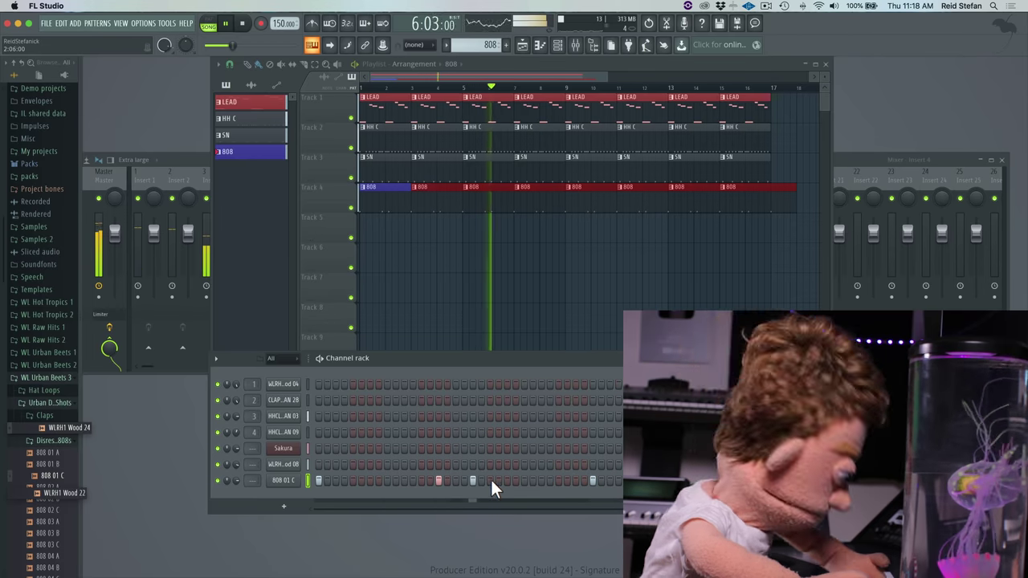
click(473, 480)
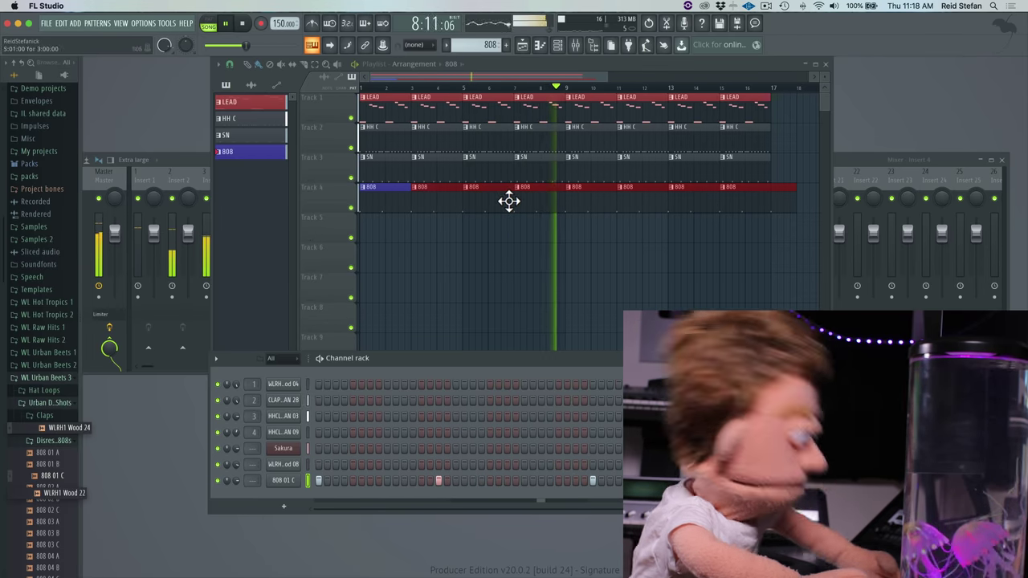
Delete the 808 clip at bar 3 on Track 4 and play the song
right_click(431, 191)
key(space)
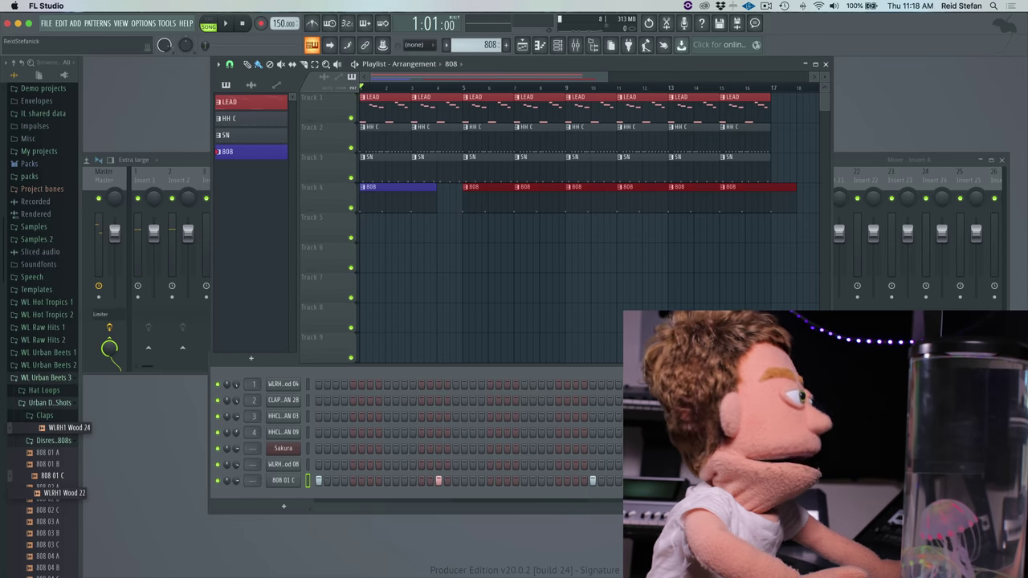
key(space)
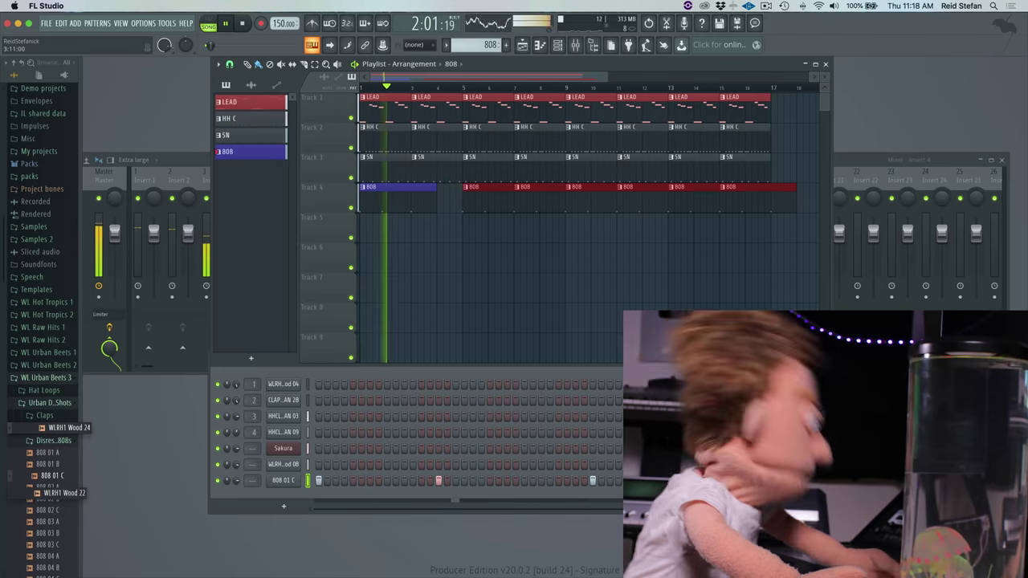
key(space)
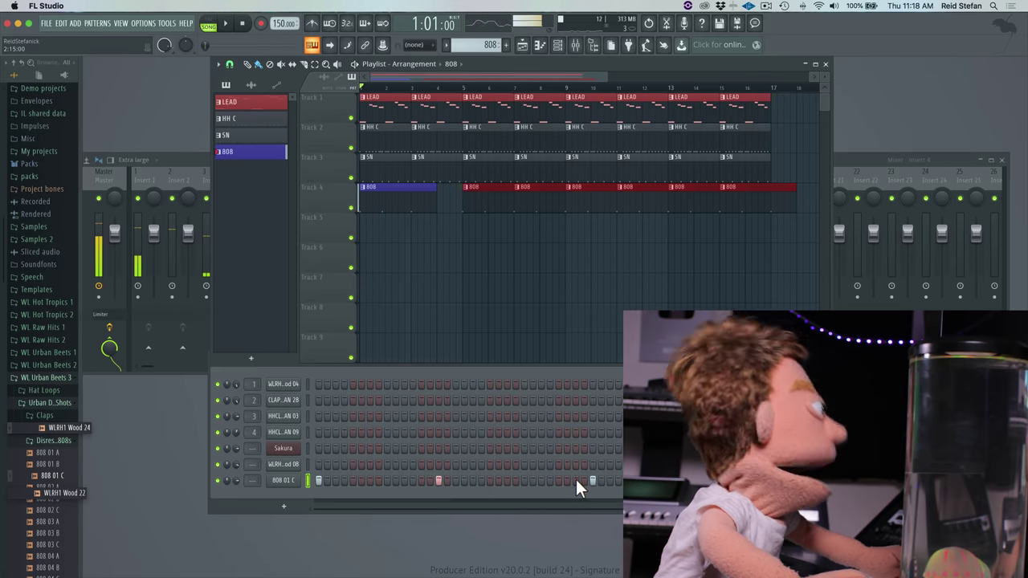
Add 808 01 C hits on steps 31, 47 and 55 of the 808 pattern and play the song
click(575, 480)
key(space)
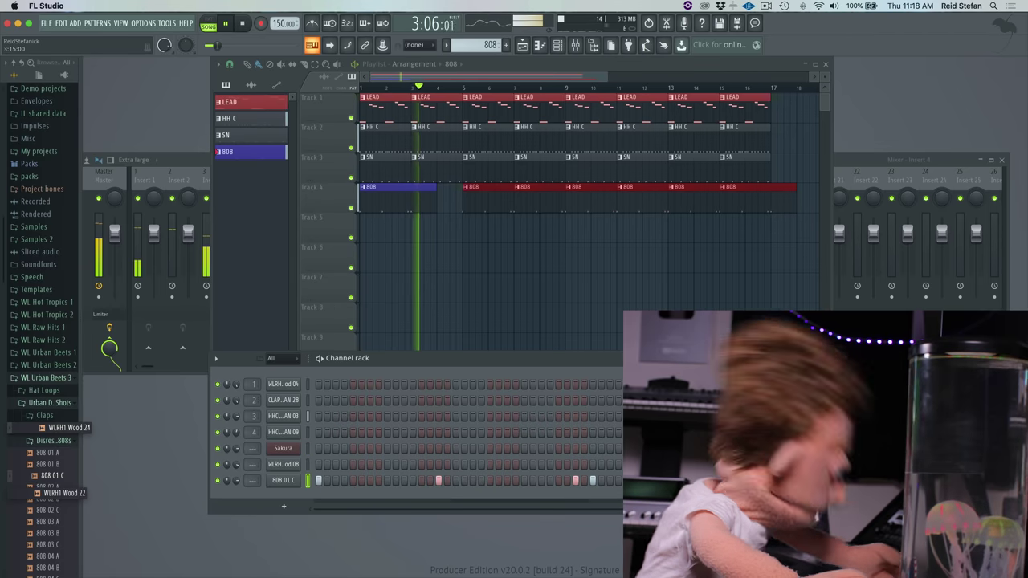
key(space)
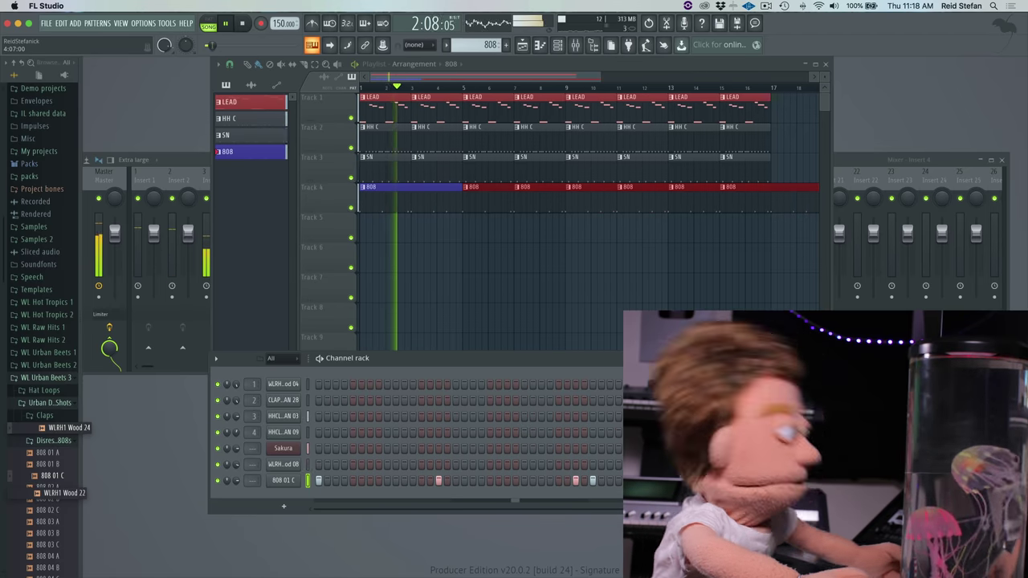
Delete all 808 clips after the first one on Track 4 and stop playback
right_click(501, 193)
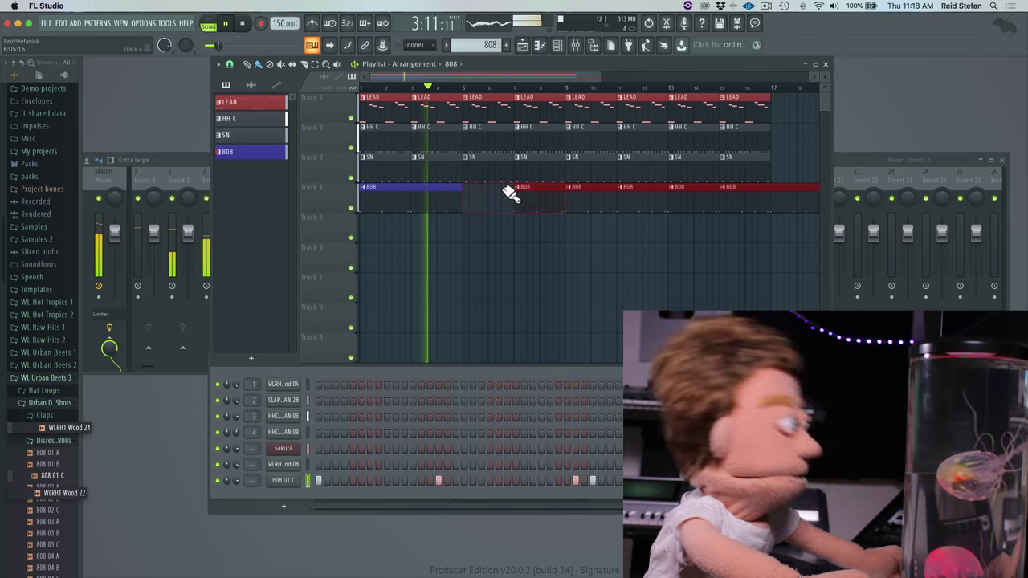
right_click(546, 197)
right_click(598, 197)
click(672, 187)
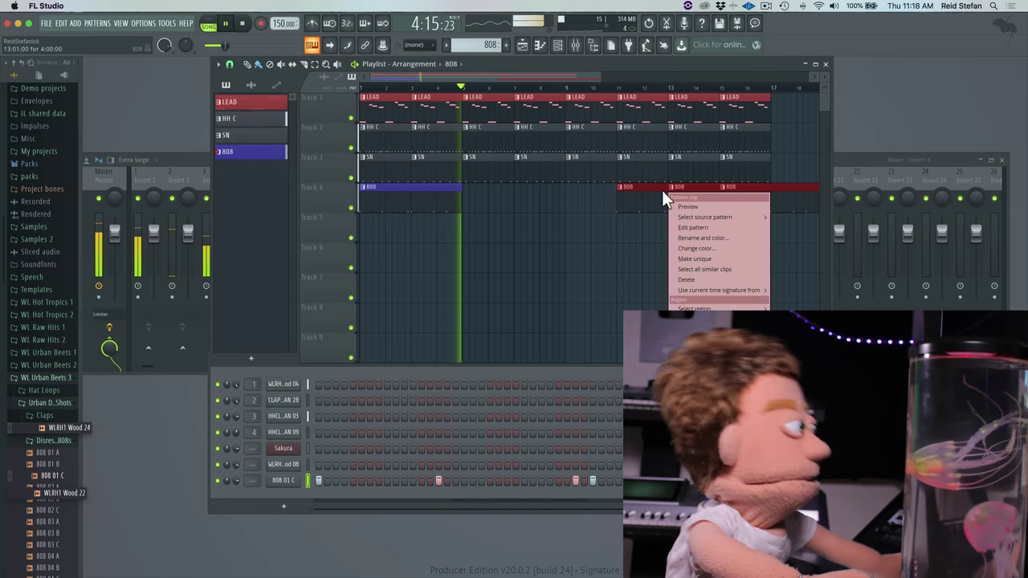
click(663, 189)
key(space)
right_click(665, 191)
right_click(691, 191)
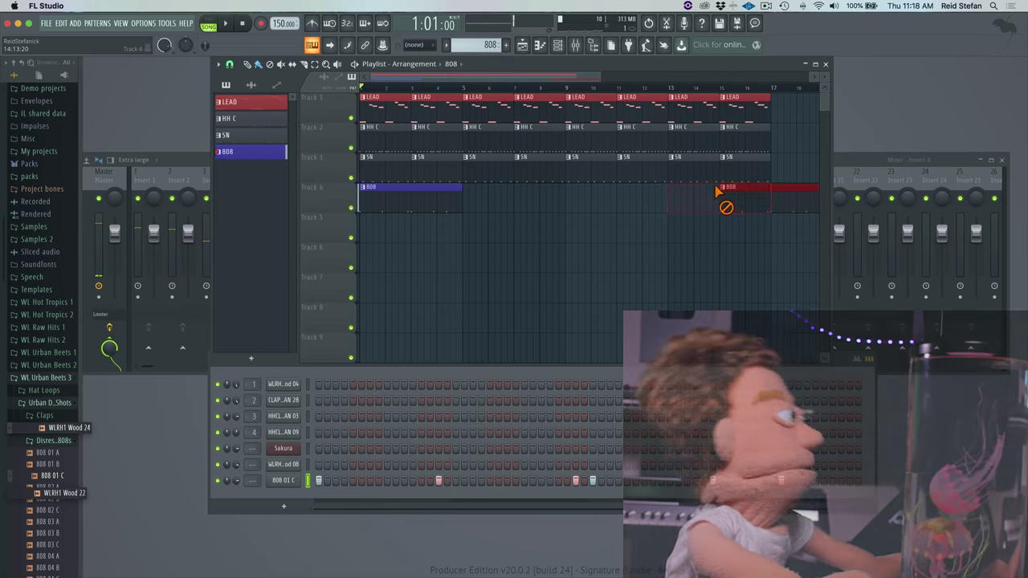
right_click(727, 193)
key(space)
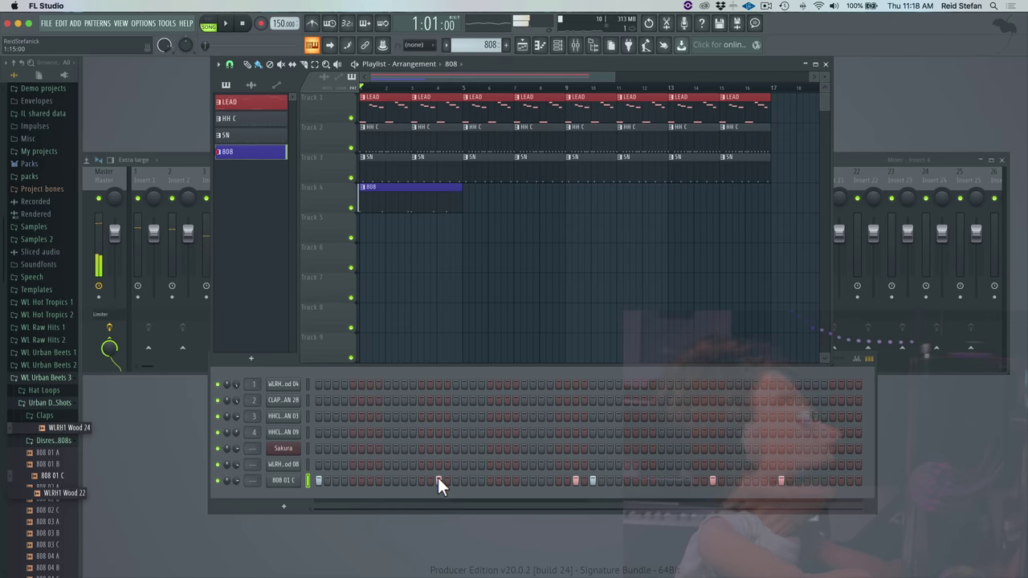
Replace the 808 01 C hit on step 15 with a hit on step 23 during song playback
right_click(438, 481)
key(space)
click(507, 481)
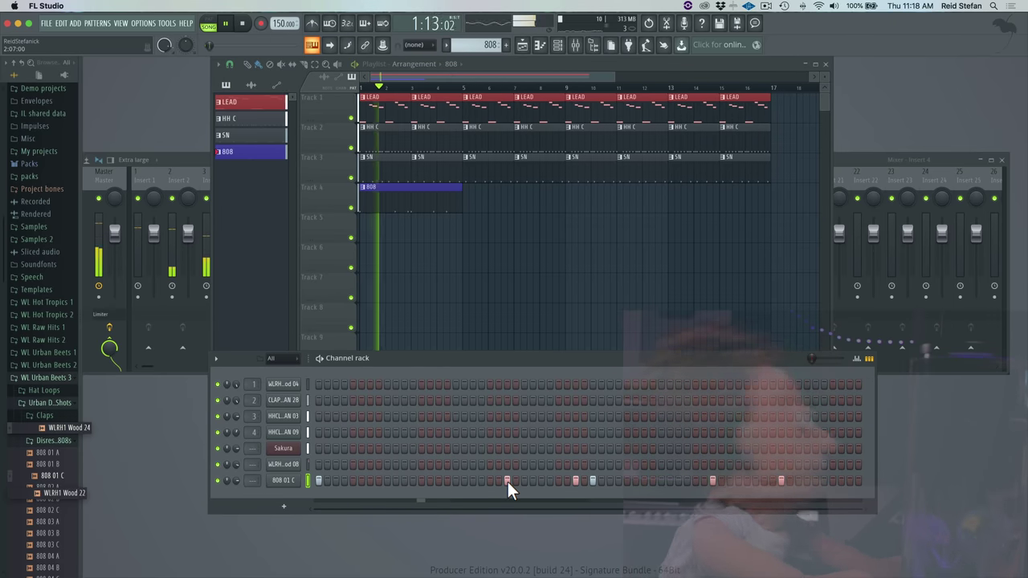
Add 808 01 C hits on steps 25 and 29 of the 808 pattern and remove the hits on steps 31 and 33
key(space)
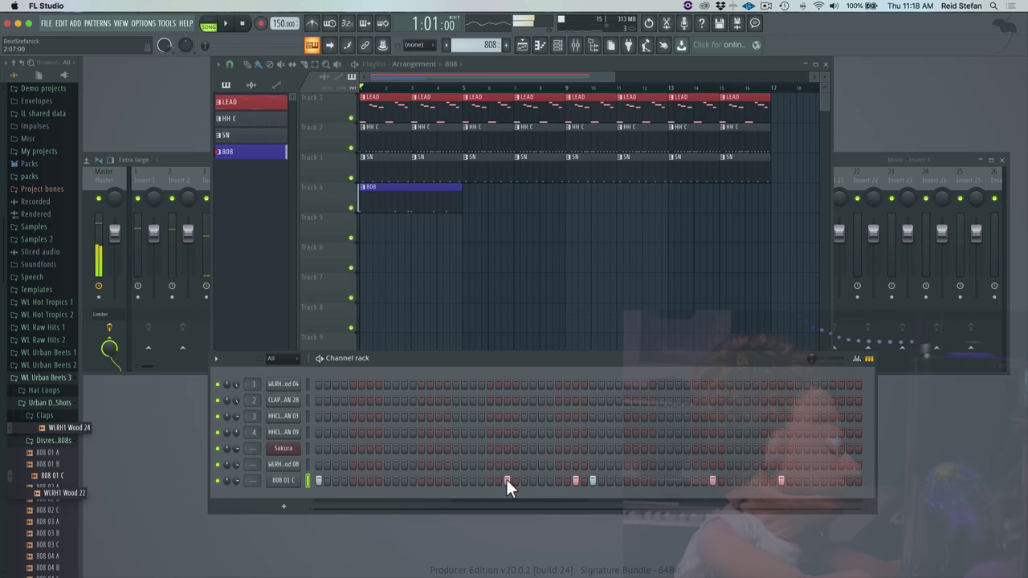
click(523, 481)
key(space)
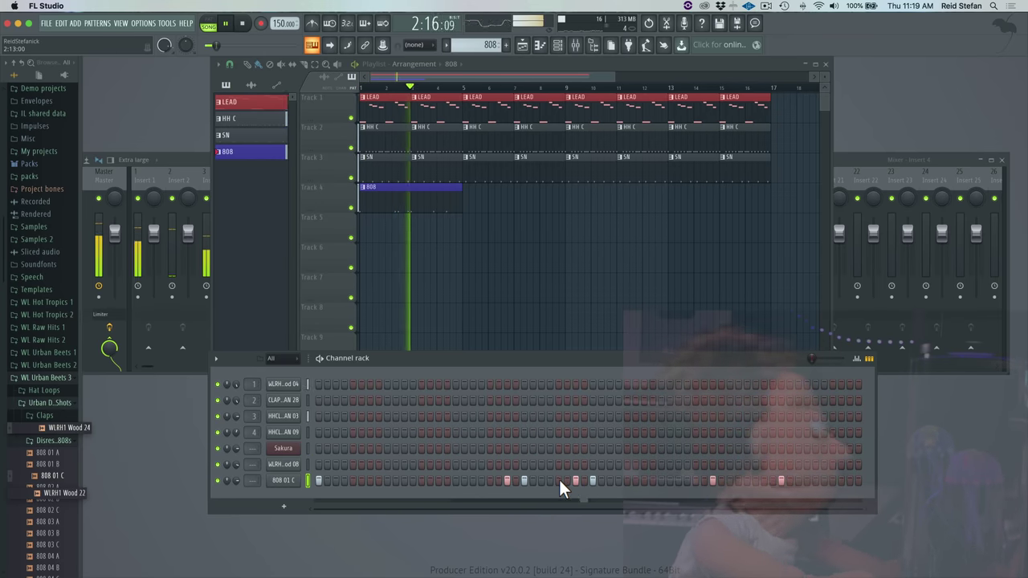
click(559, 480)
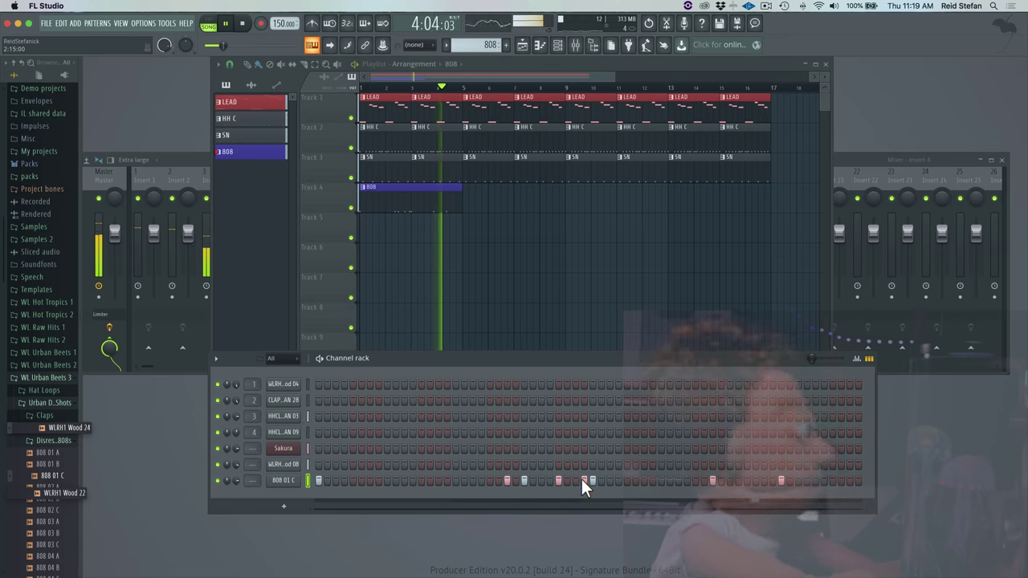
click(585, 480)
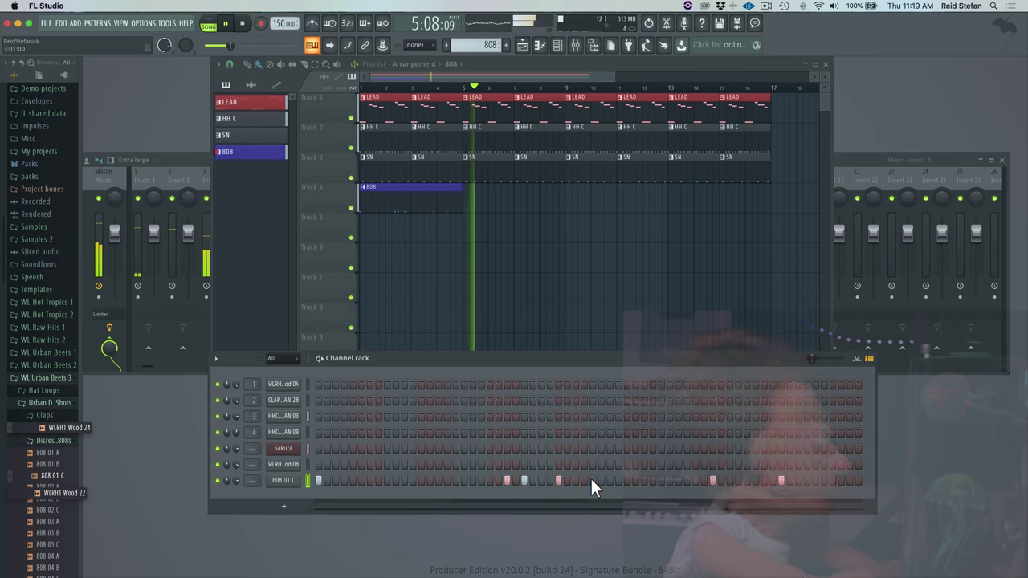
Place 808 pattern clips at bars 5, 9 and 13 on Track 4 and restart song playback
drag(471, 195, 712, 207)
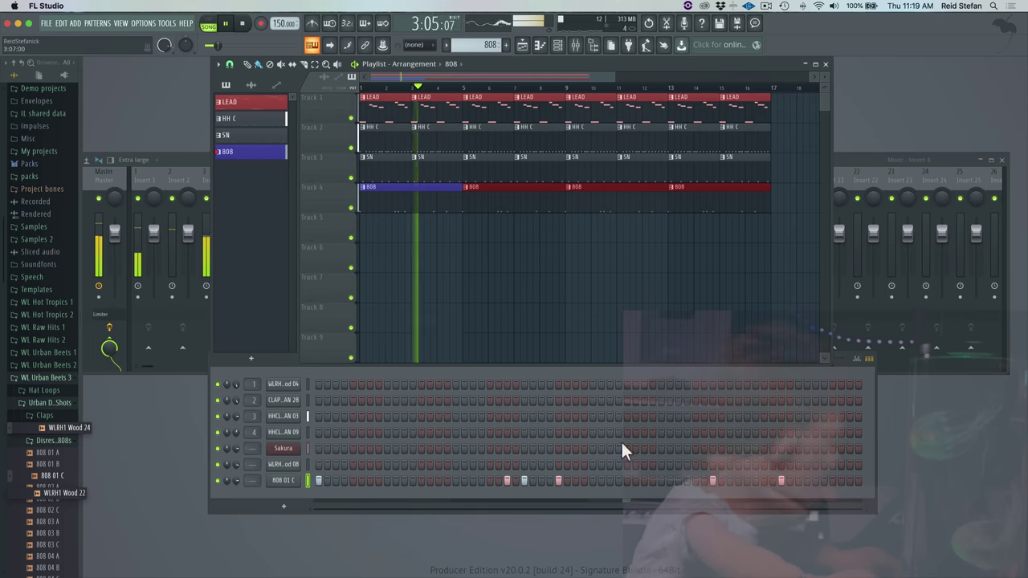
key(space)
key(space)
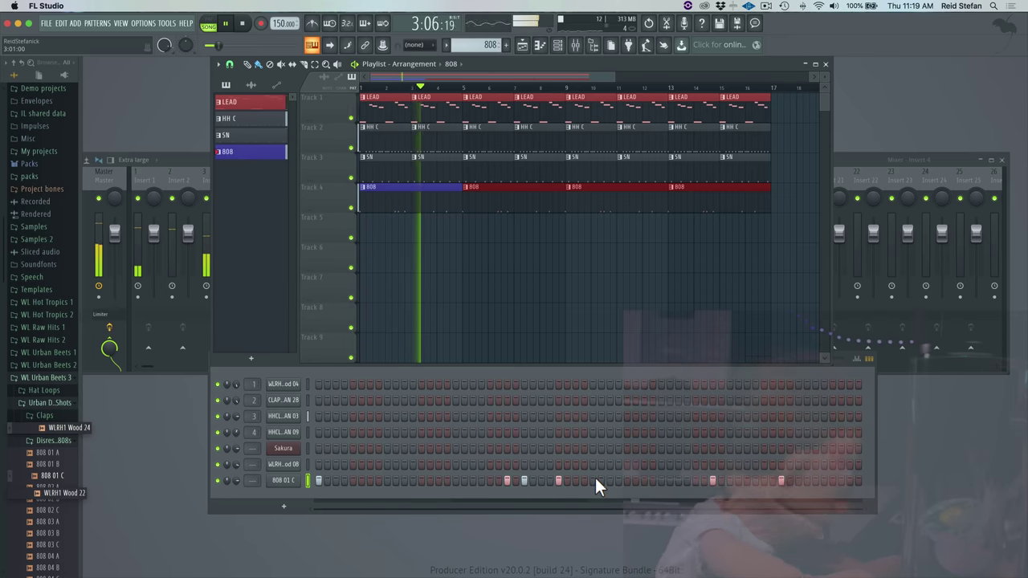
Add 808 01 C hits on steps 33, 57 and 59 and remove the hits on steps 47 and 55 during playback
click(593, 480)
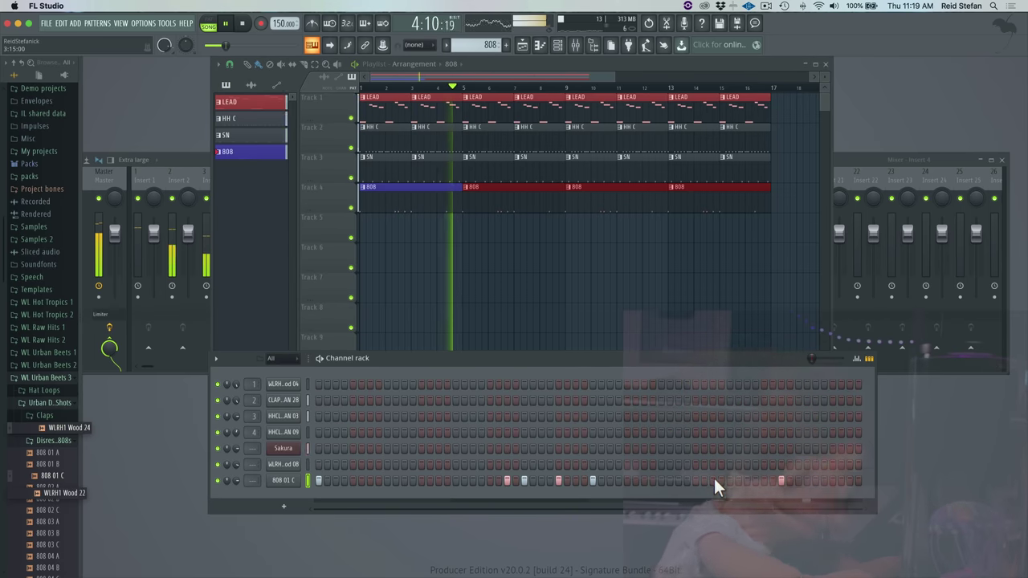
click(807, 480)
click(814, 480)
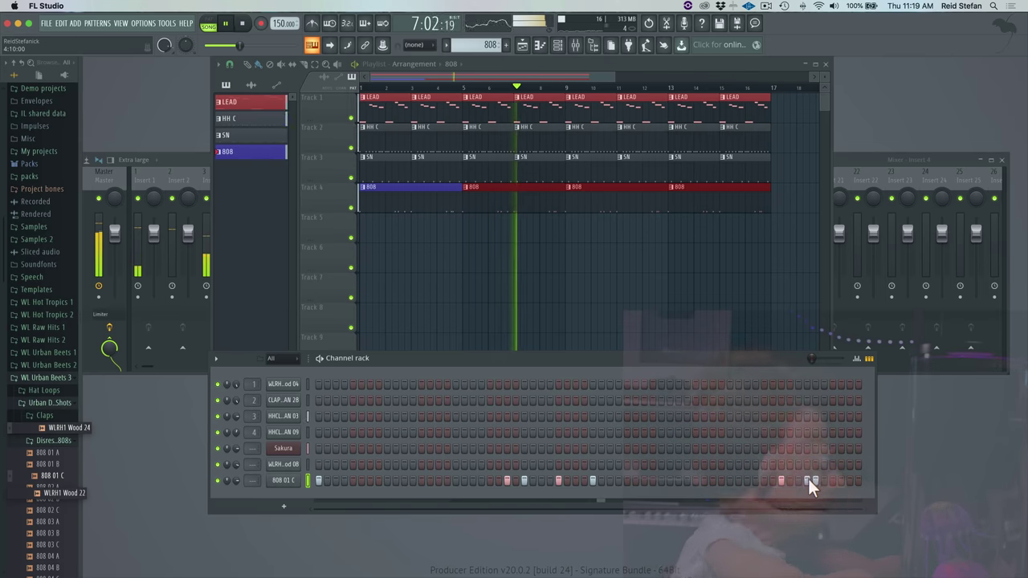
click(781, 481)
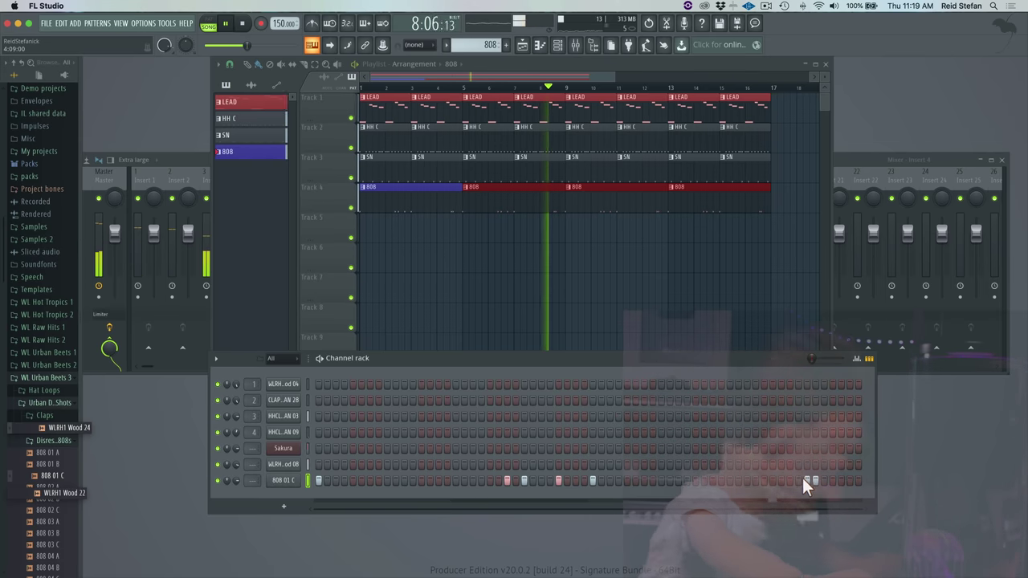
click(798, 480)
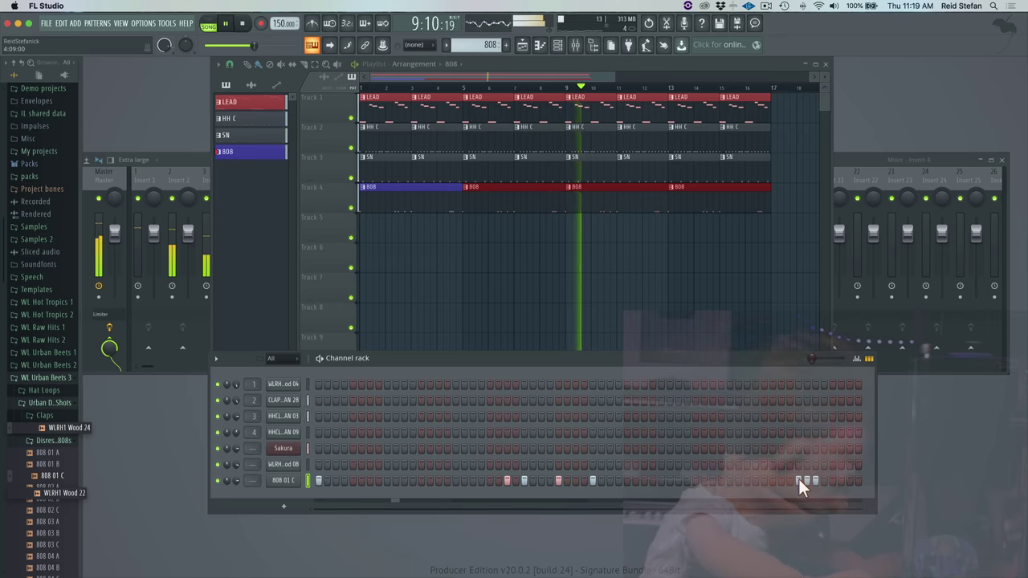
click(807, 481)
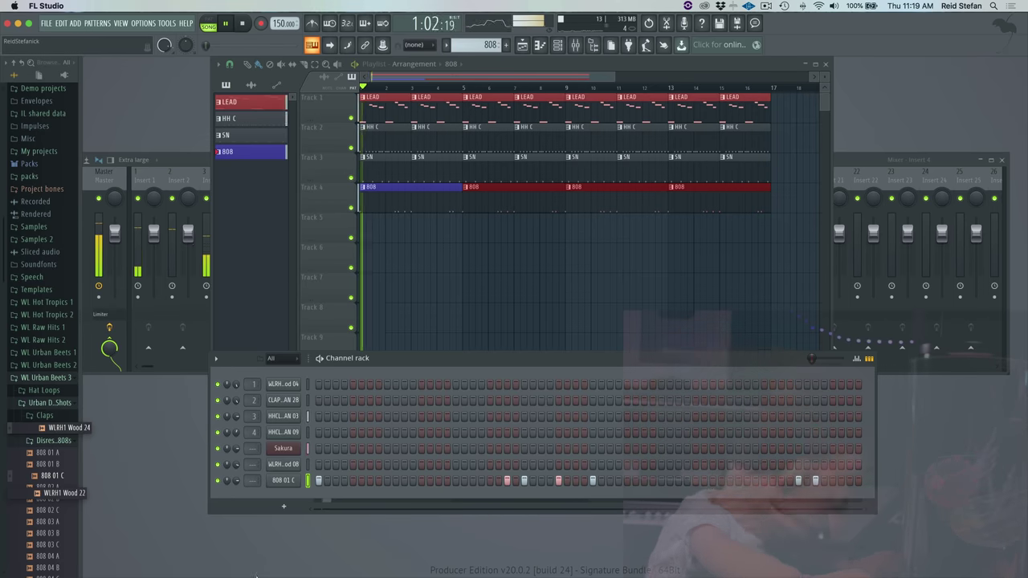
Raise the channel volume of the 808 01 C sampler and close its settings
click(285, 480)
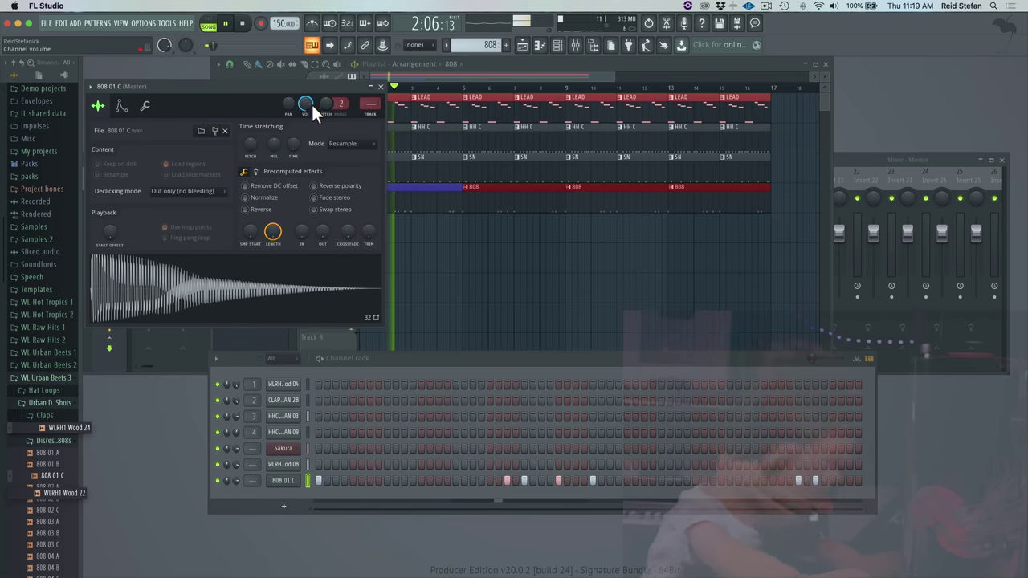
drag(304, 99, 304, 91)
click(381, 86)
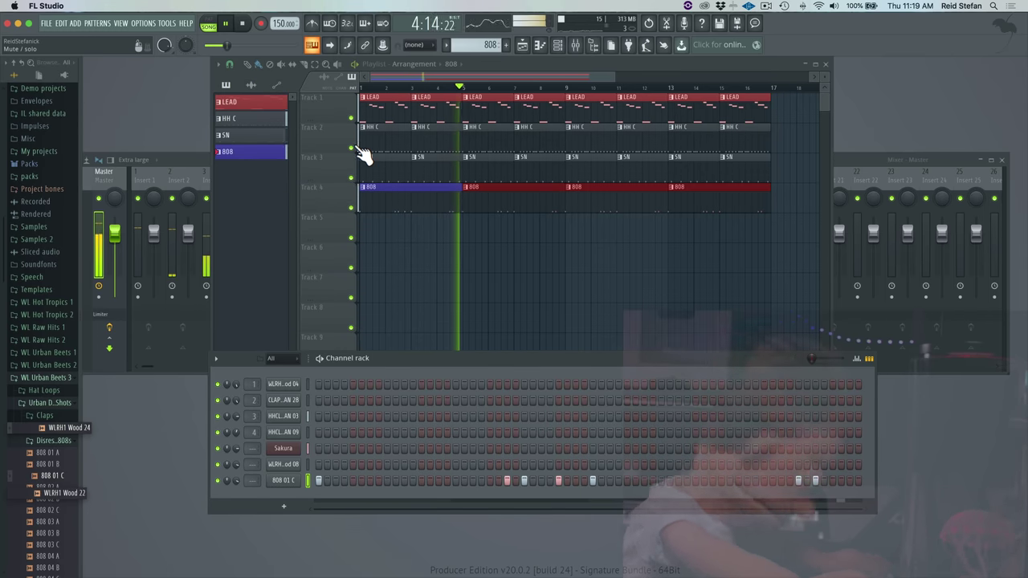
Raise the mixer levels of Inserts 2, 3 and 4, with Insert 4 at 108%, and return to the playlist
click(185, 160)
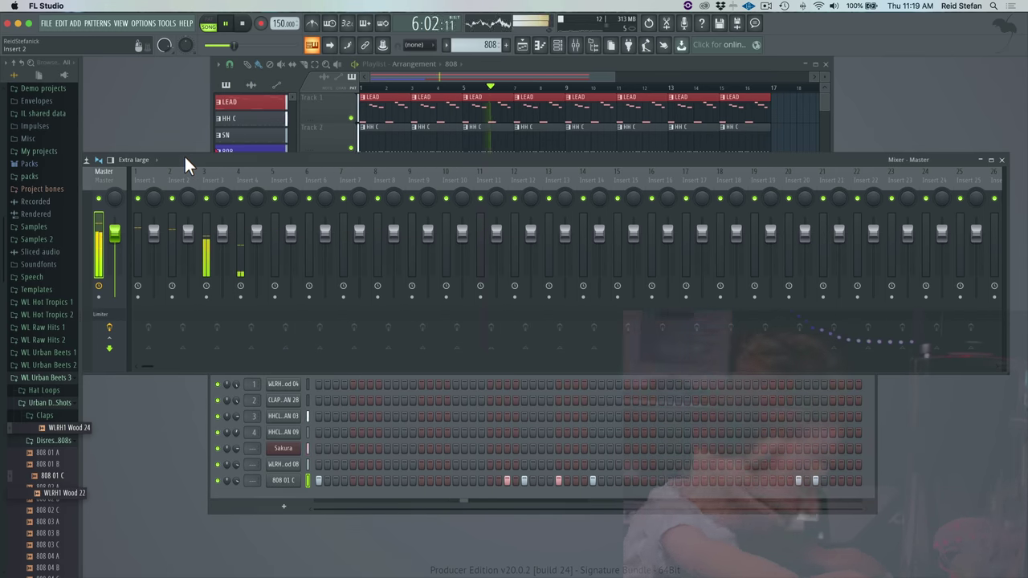
drag(190, 259, 256, 228)
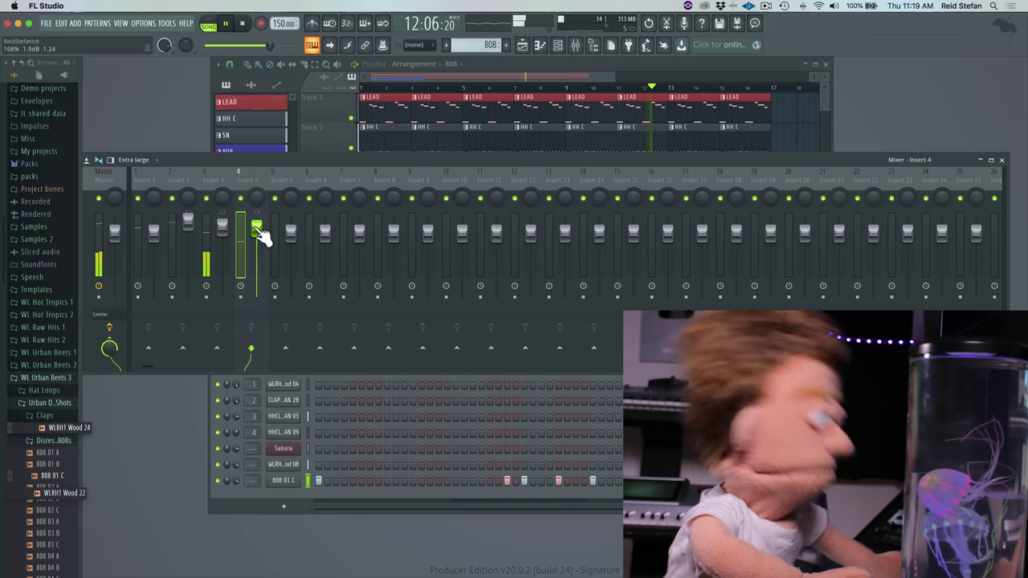
click(295, 120)
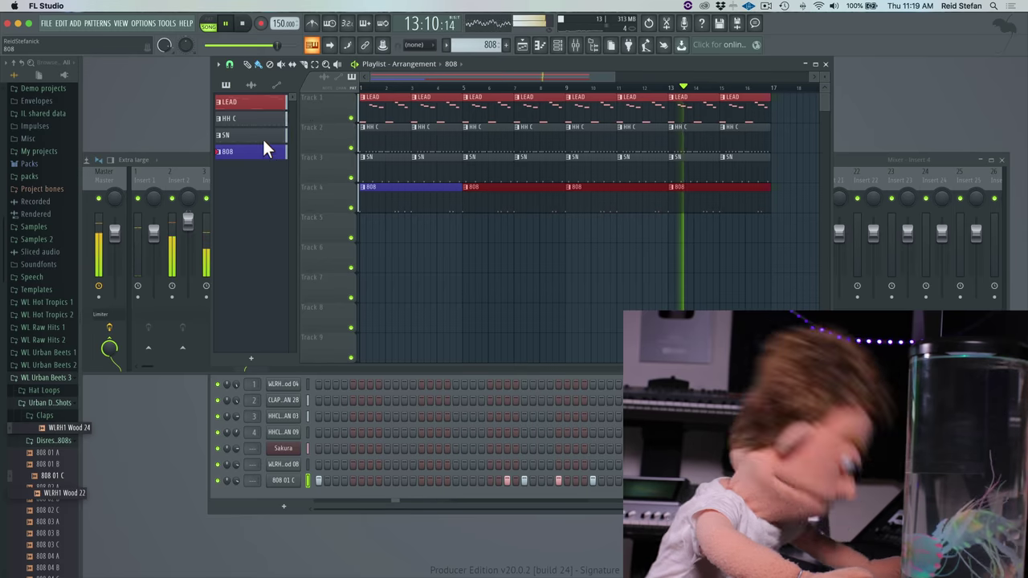
Route the WLRH2 Wood 08 channel of the SN pattern to mixer track 2
click(258, 132)
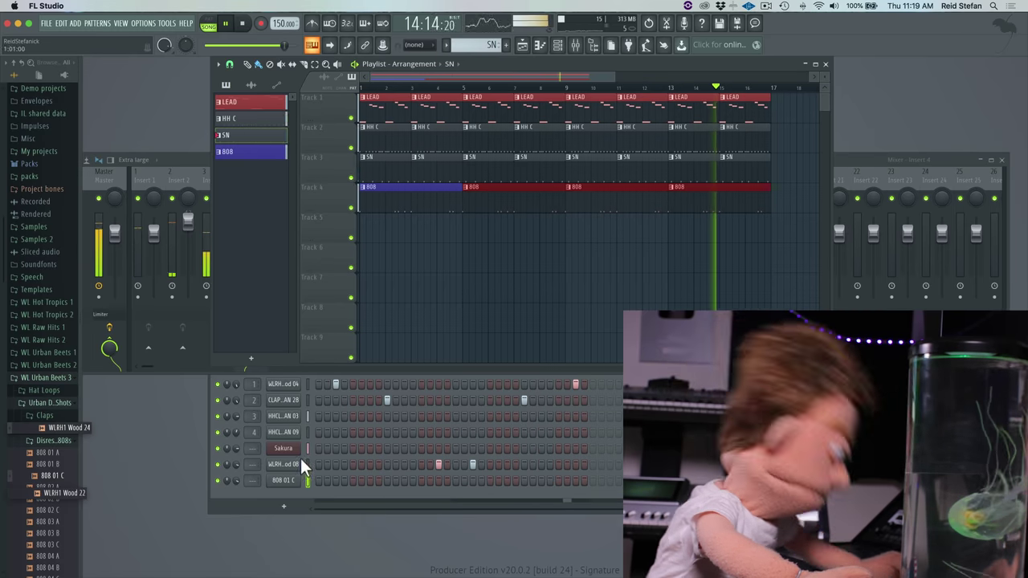
click(282, 467)
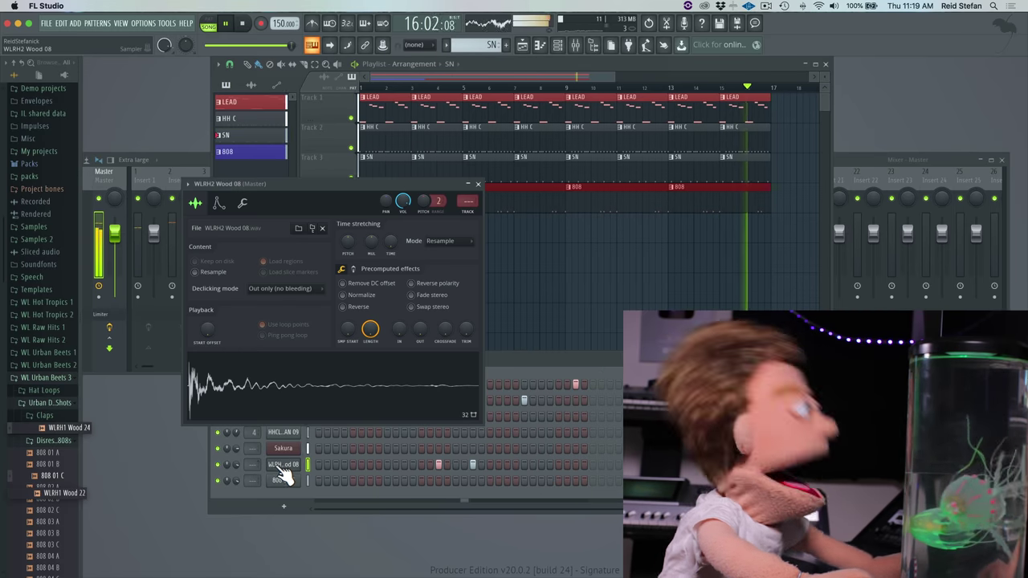
drag(253, 472, 253, 461)
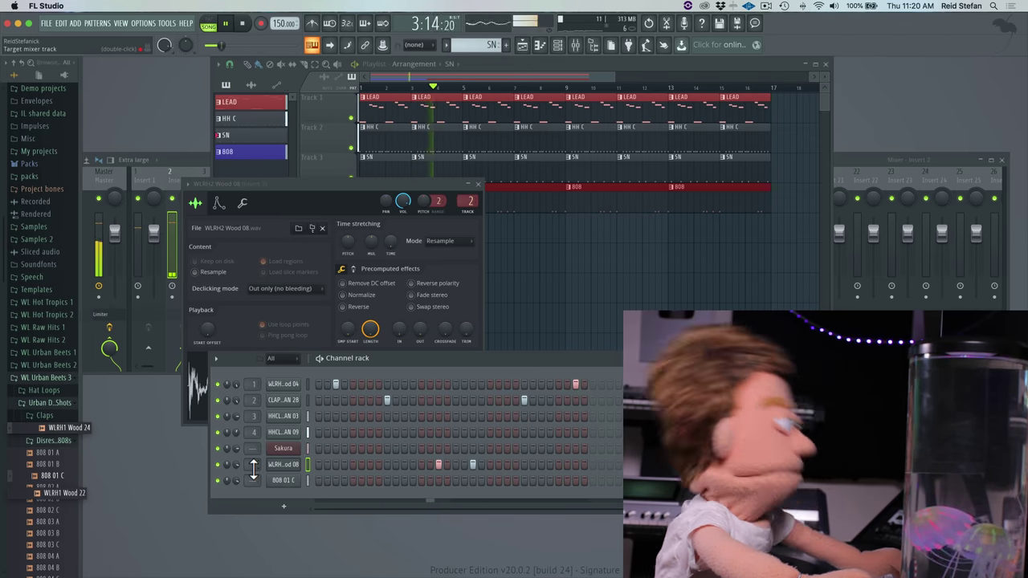
Raise the mixer level of Insert 1, then stop playback with the mixer and WLRH2 Wood 08 windows closed
click(153, 239)
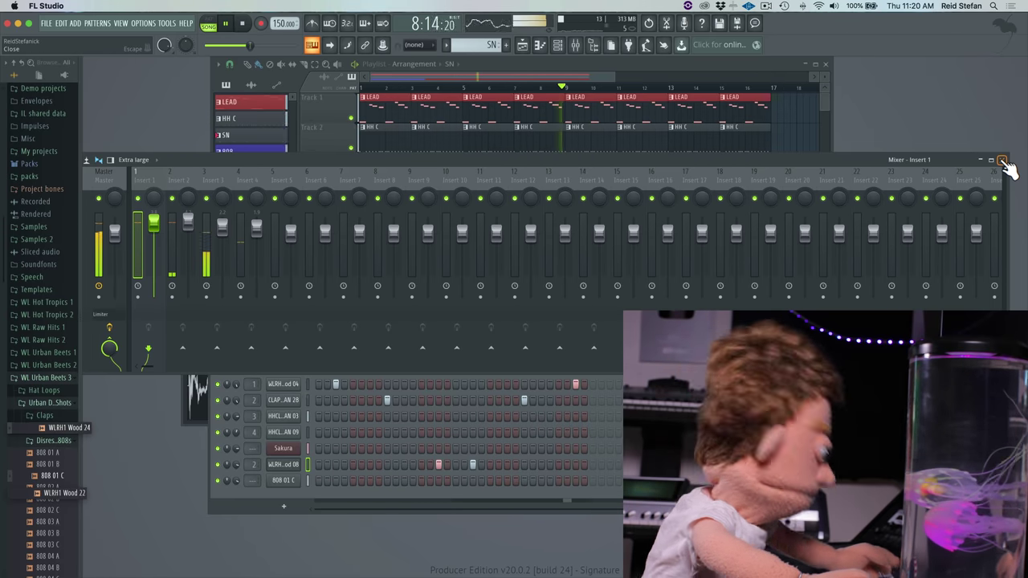
click(1001, 160)
key(space)
click(187, 183)
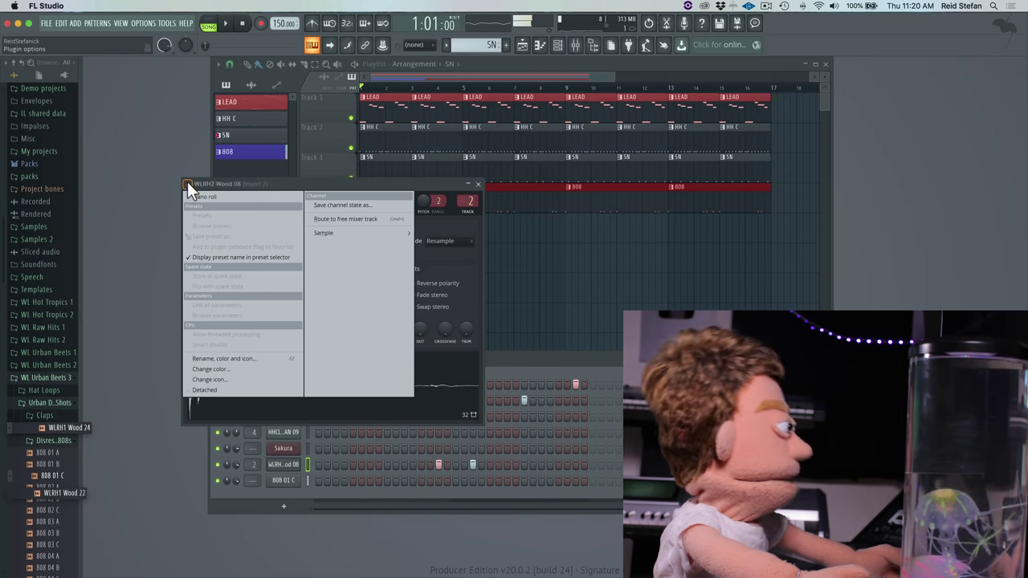
click(476, 186)
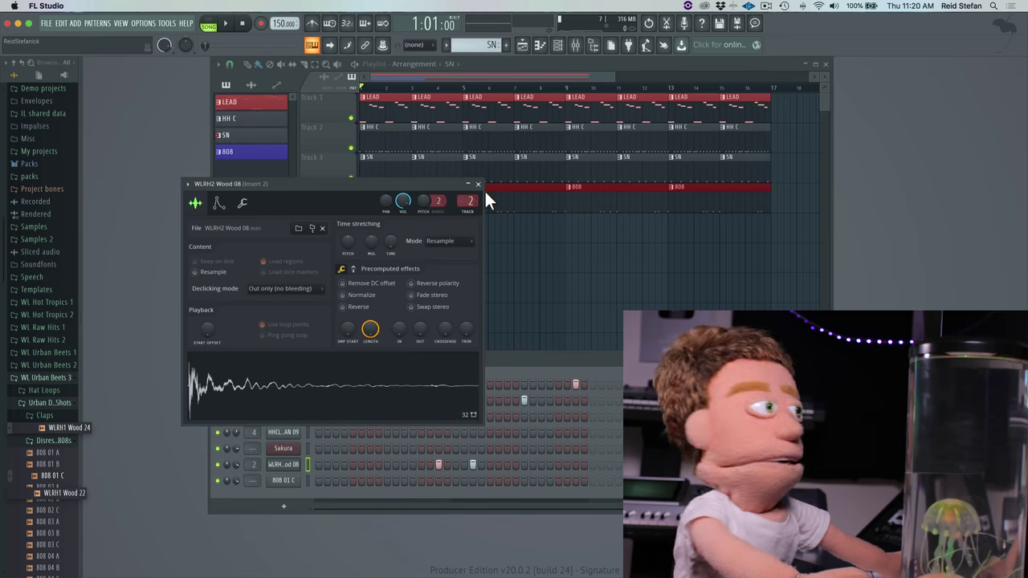
click(474, 184)
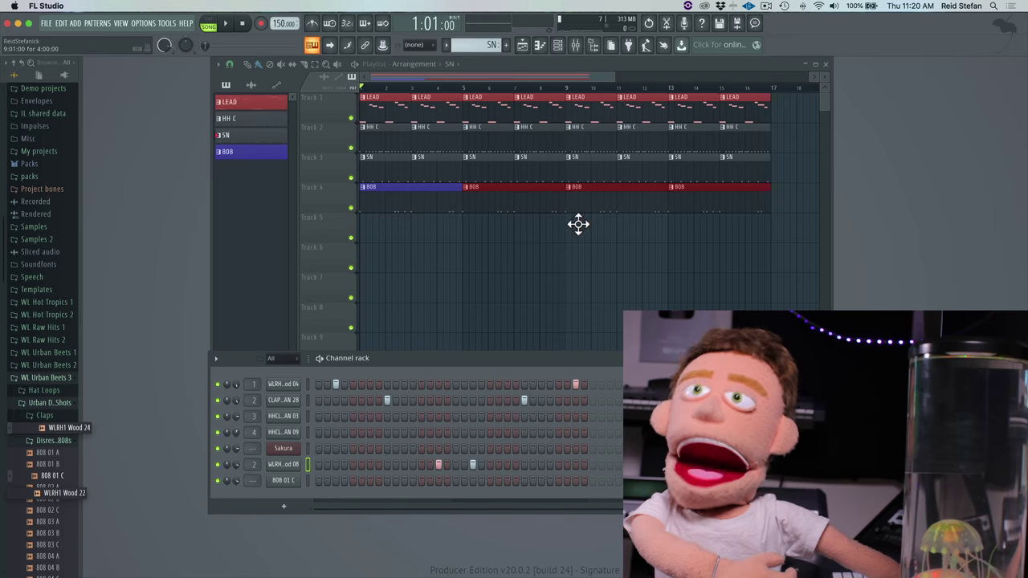
Create a new pattern named KICKS and add an empty Sampler channel
click(505, 45)
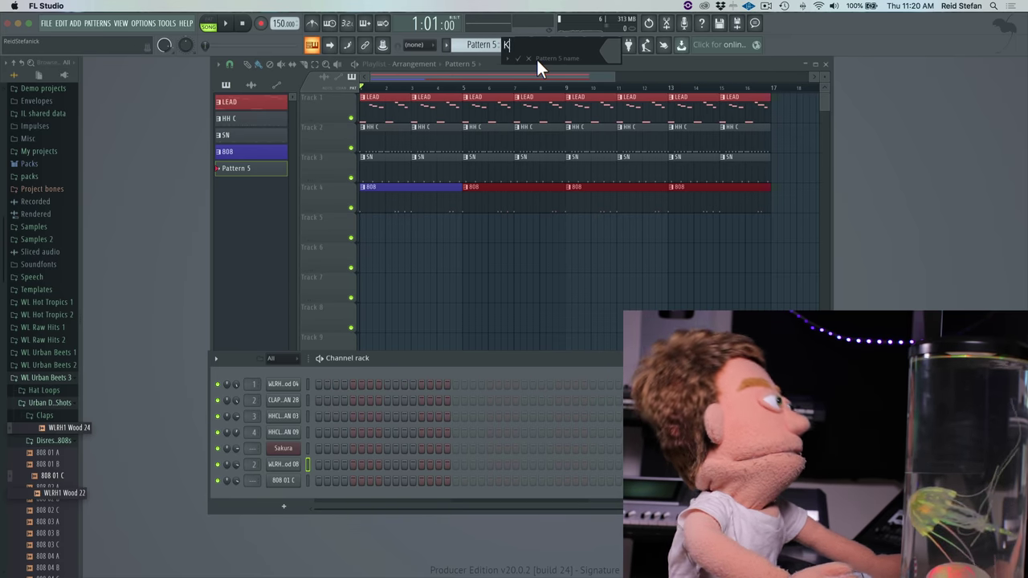
key(Return)
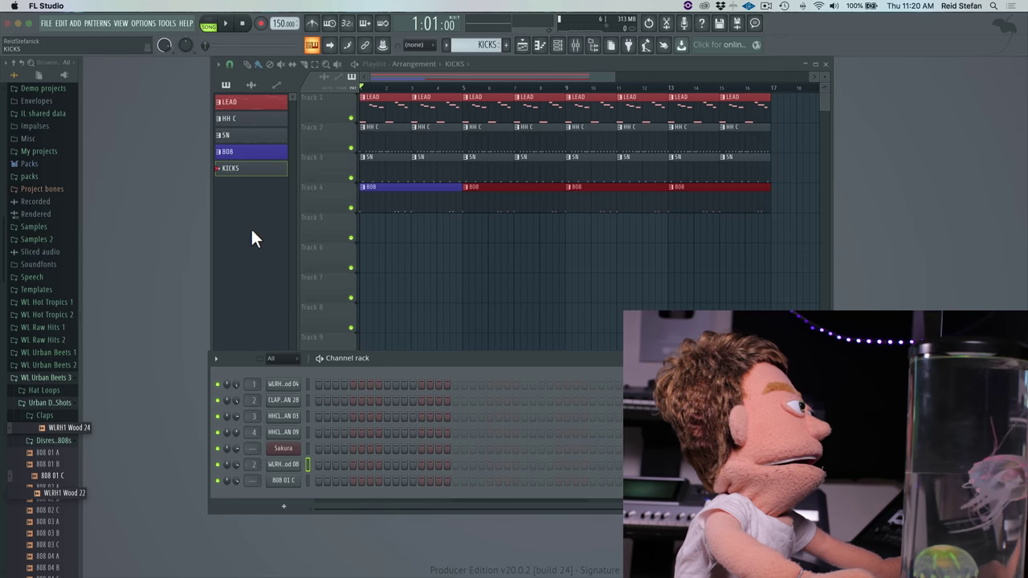
click(282, 507)
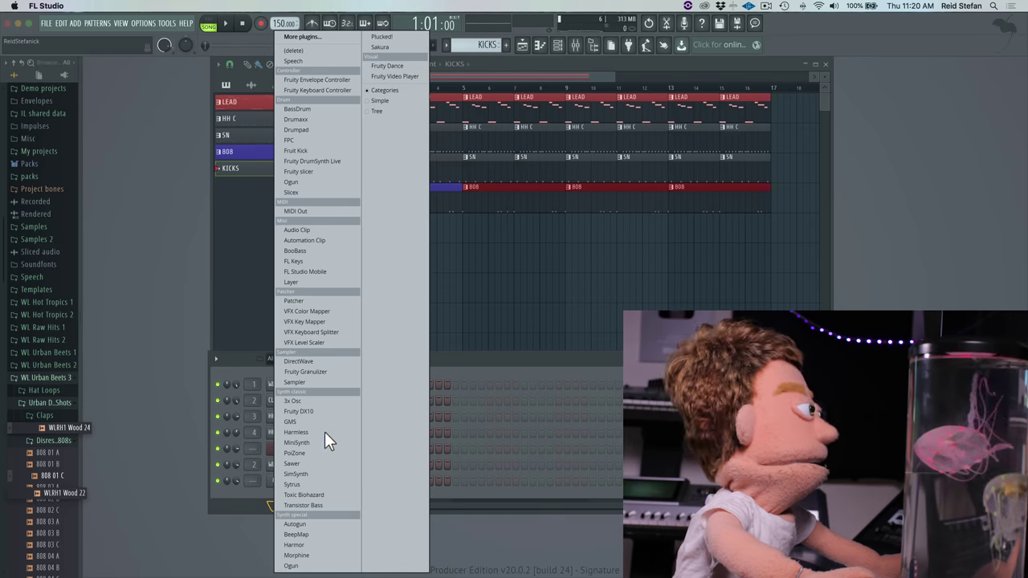
click(304, 383)
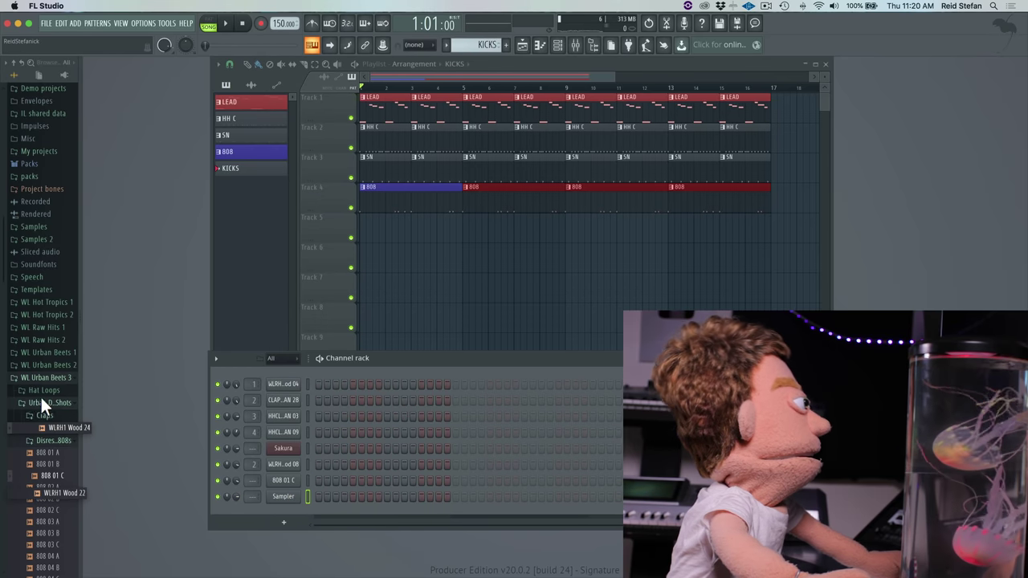
Load KICK URBAN 03 from the Kicks folder into the Sampler channel and add hits on steps 1 and 7
click(36, 440)
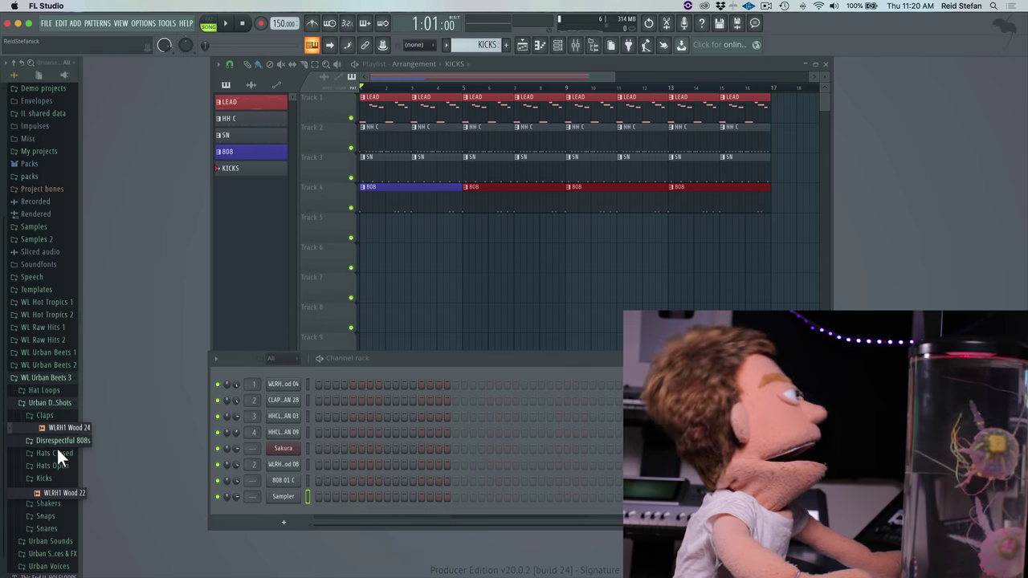
click(55, 479)
click(60, 484)
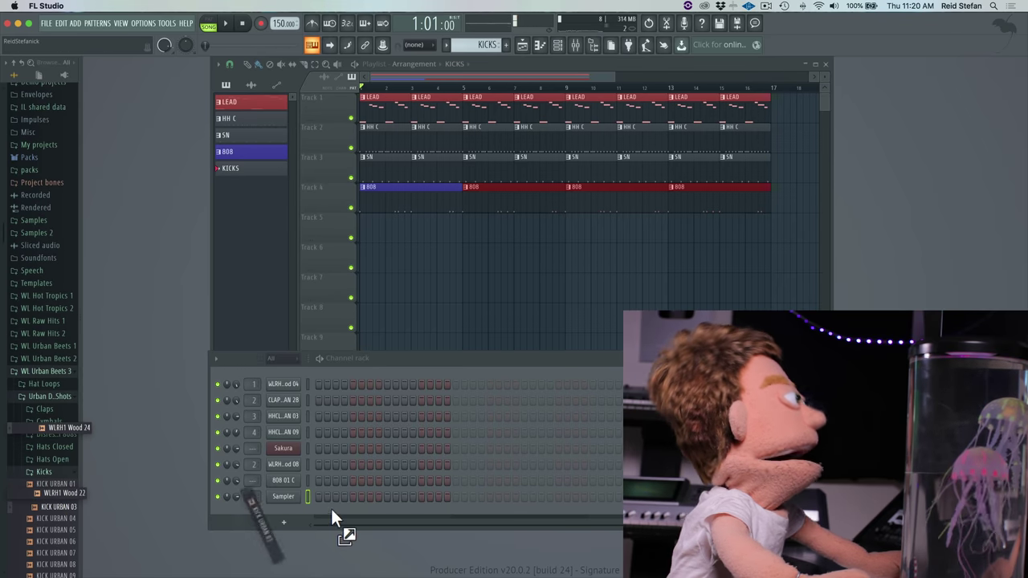
drag(282, 495, 320, 496)
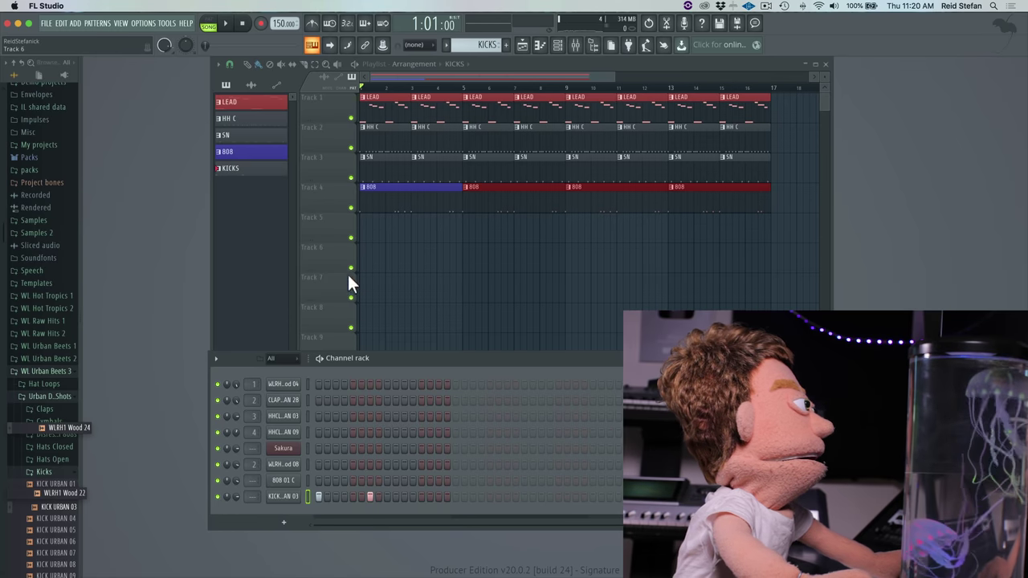
Place four KICKS clips on Track 5, spaced about two bars apart from bar 9, and play the song
click(571, 227)
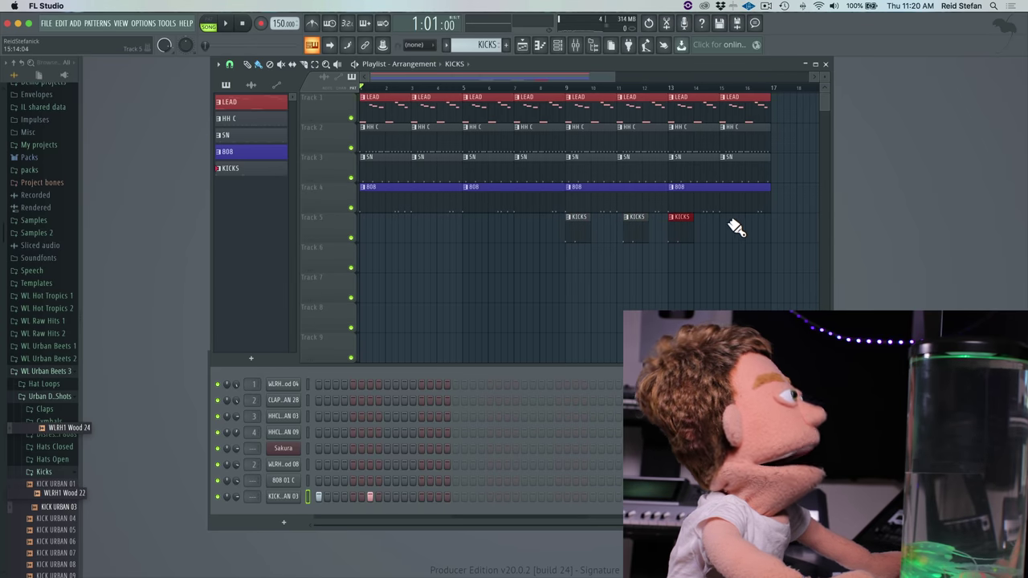
key(space)
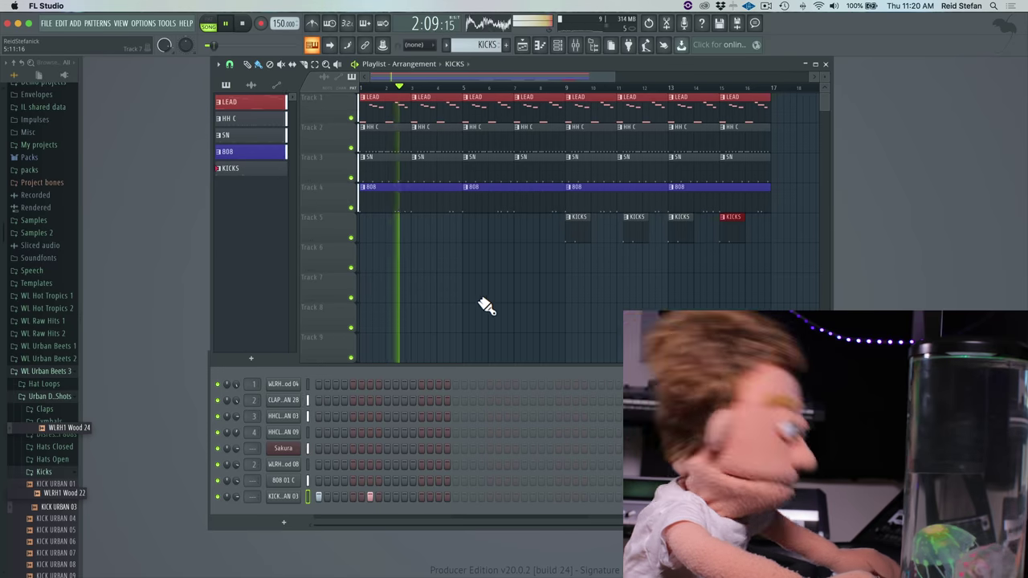
Open the KICK URBAN 03 channel settings, move the second KICKS clip to the start of bar 11, and stop playback
click(283, 496)
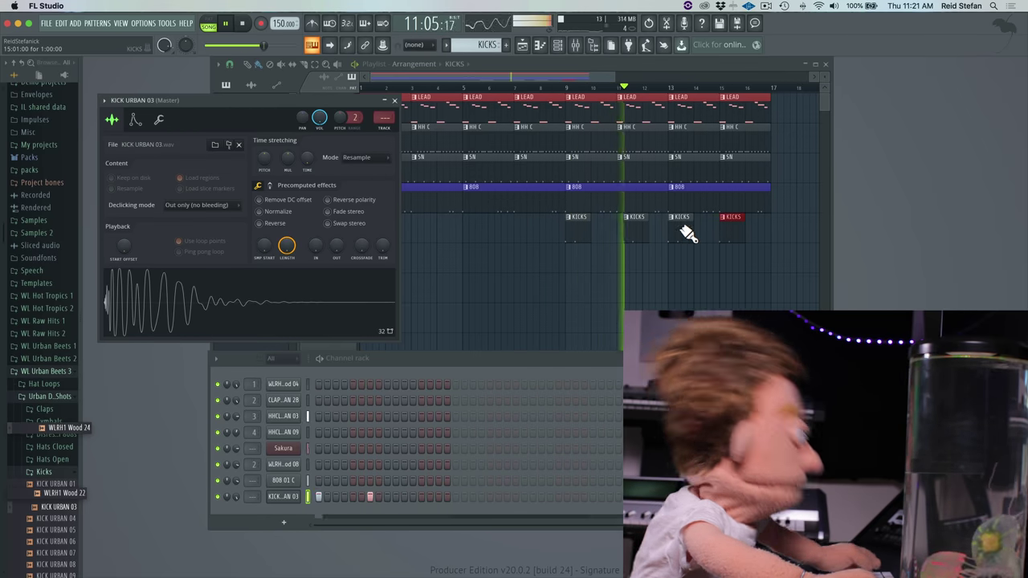
drag(644, 223, 640, 223)
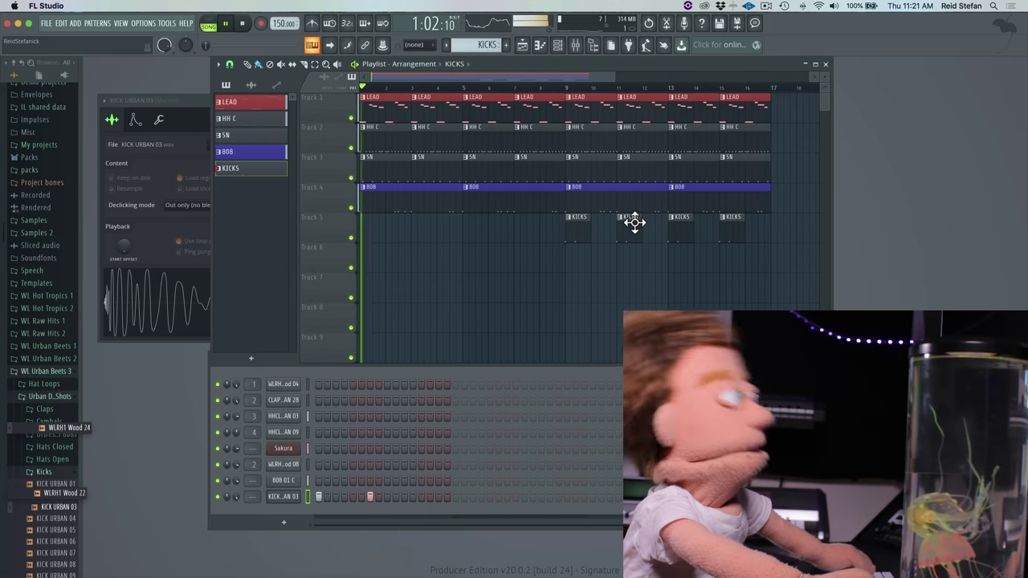
key(space)
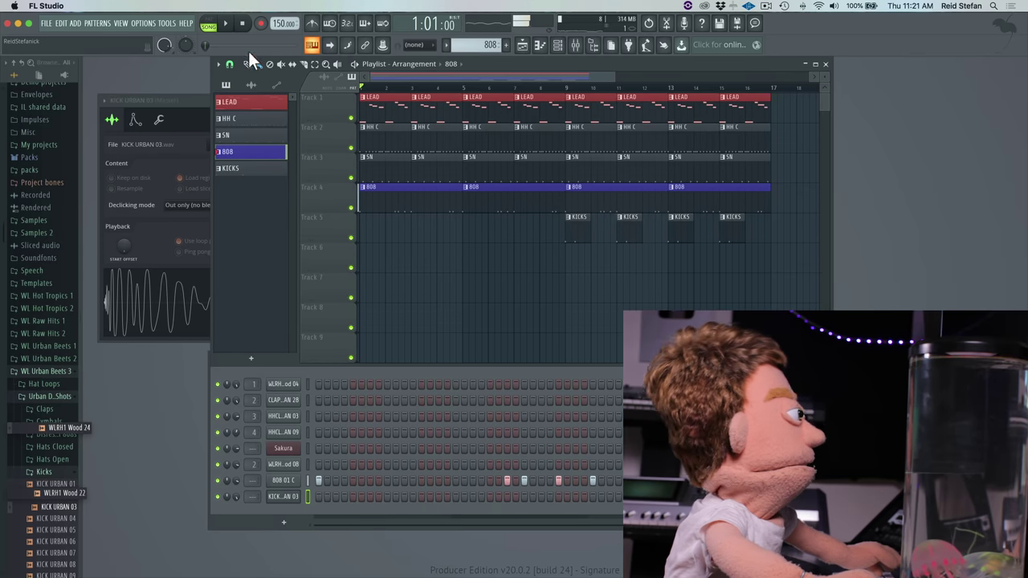
Add kick hits on steps 13 and 15 of the KICKS pattern while the song plays, and stop playback
click(233, 169)
key(space)
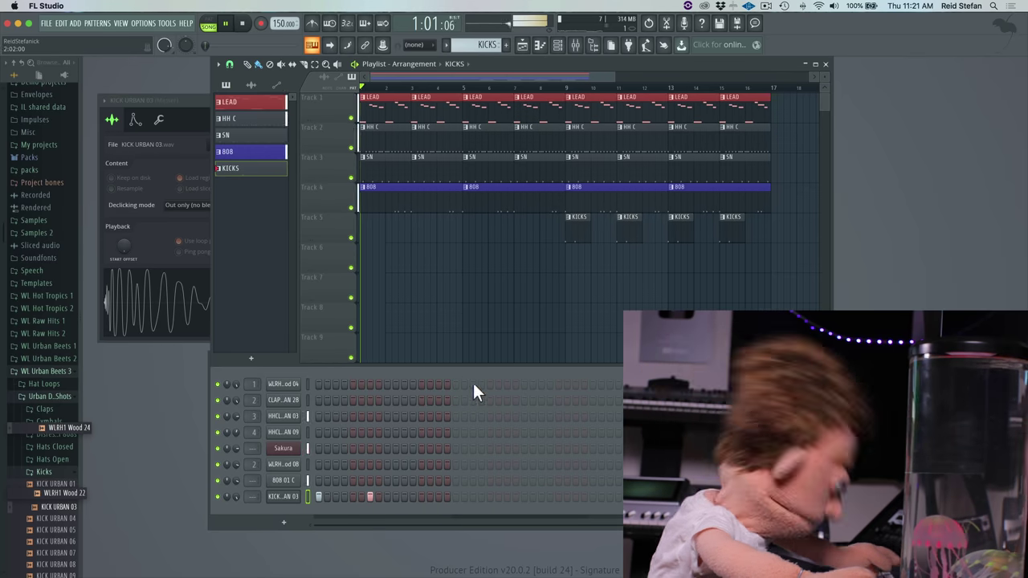
click(403, 495)
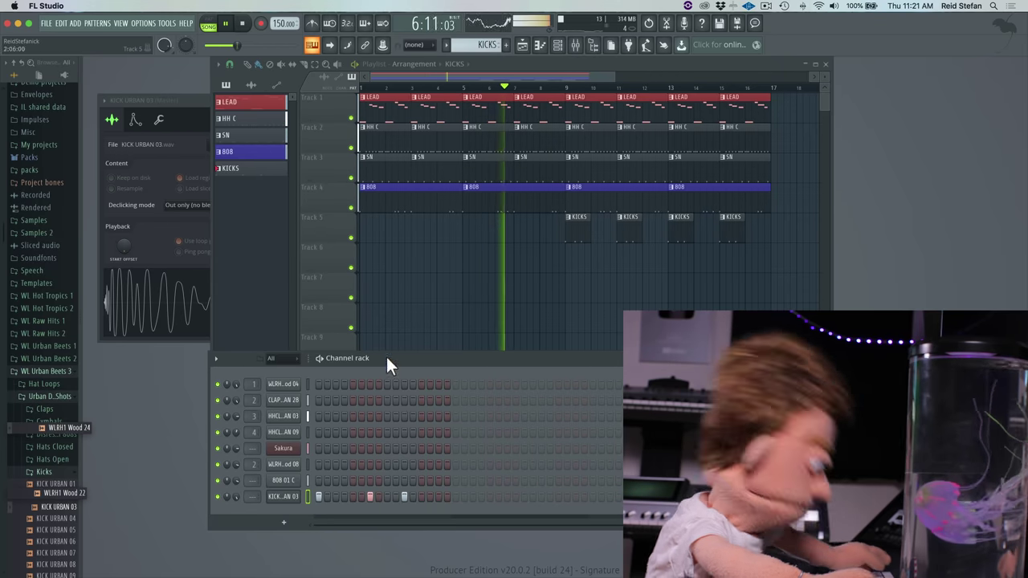
click(259, 165)
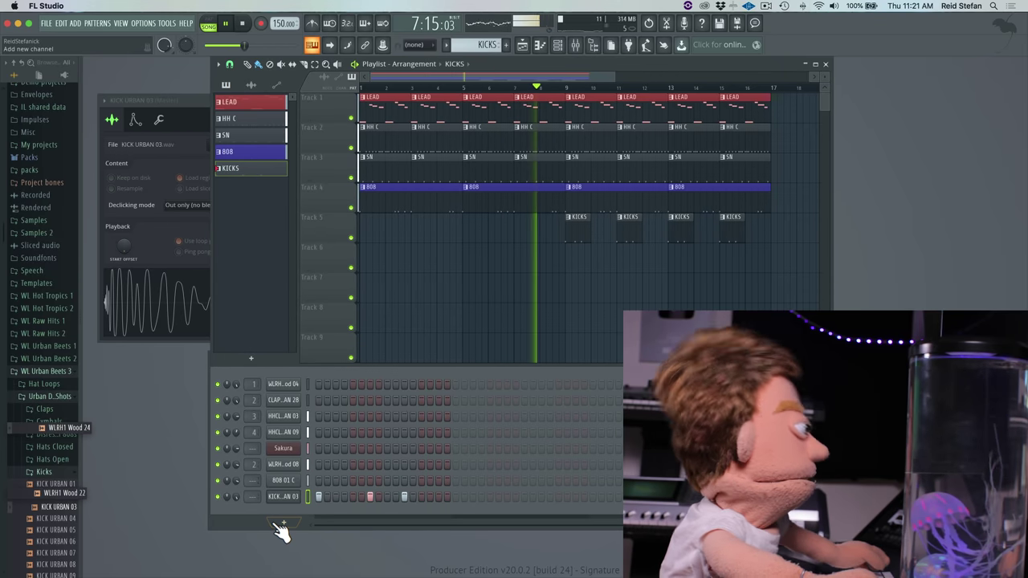
click(285, 498)
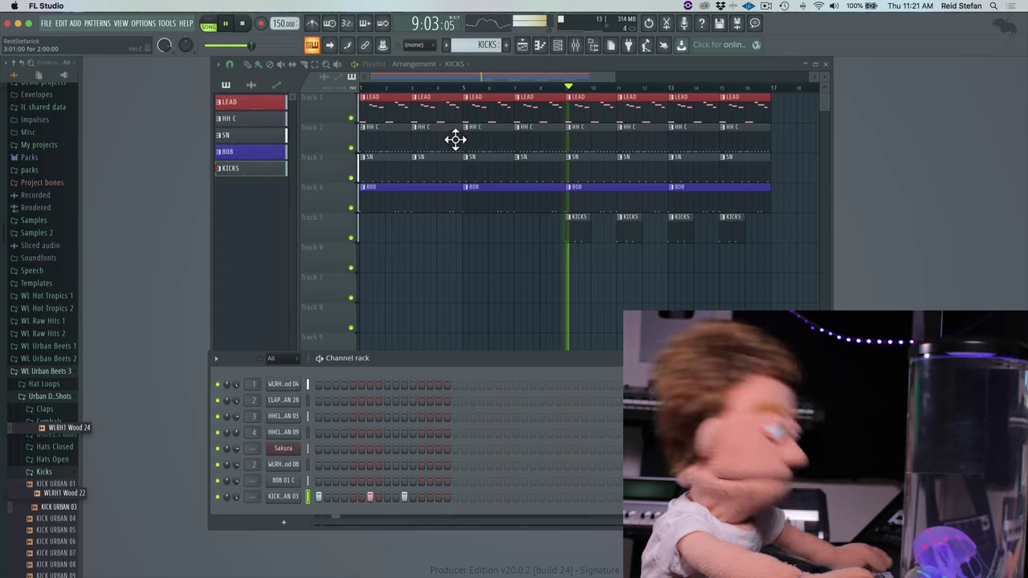
click(404, 496)
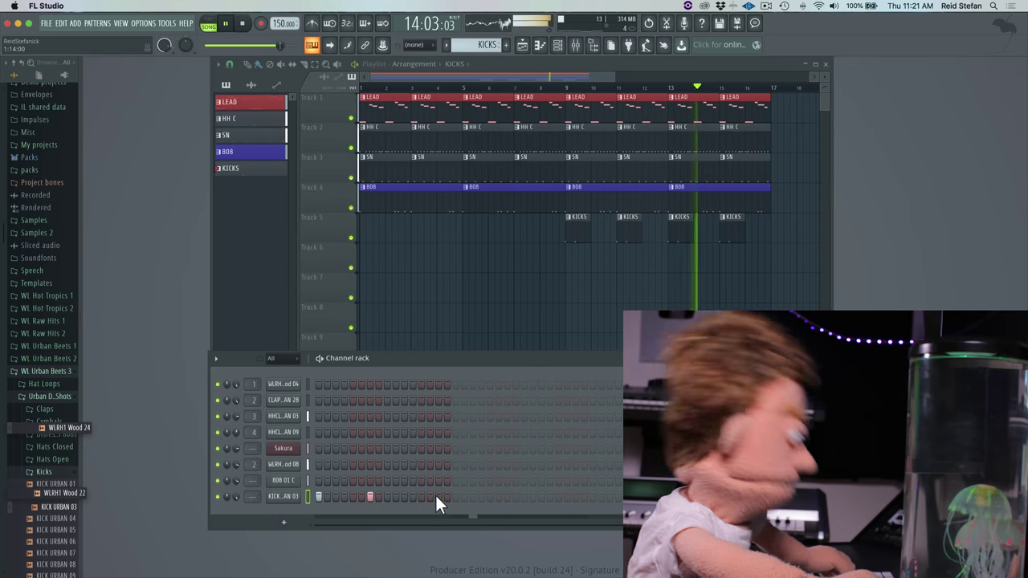
click(438, 496)
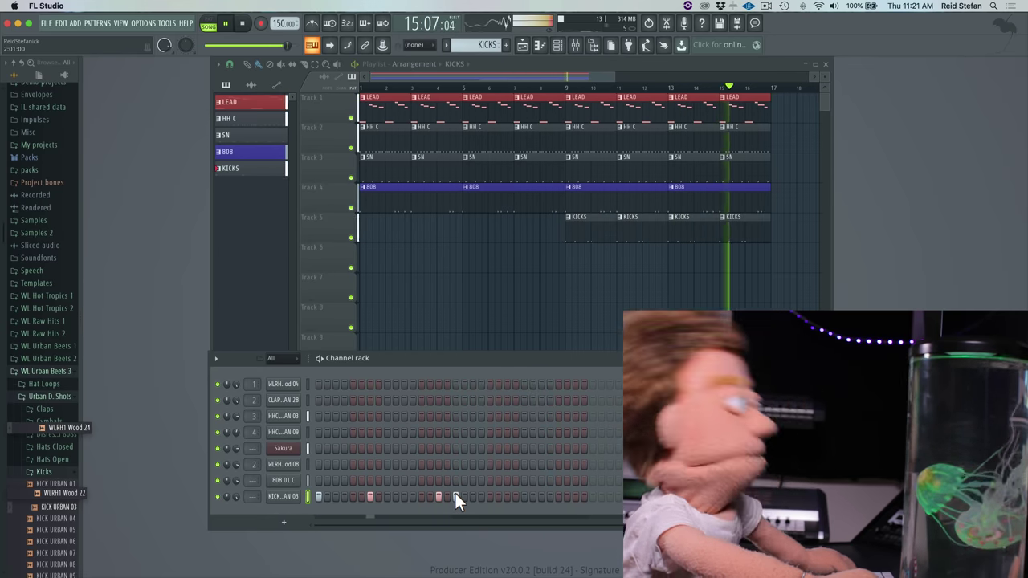
click(456, 496)
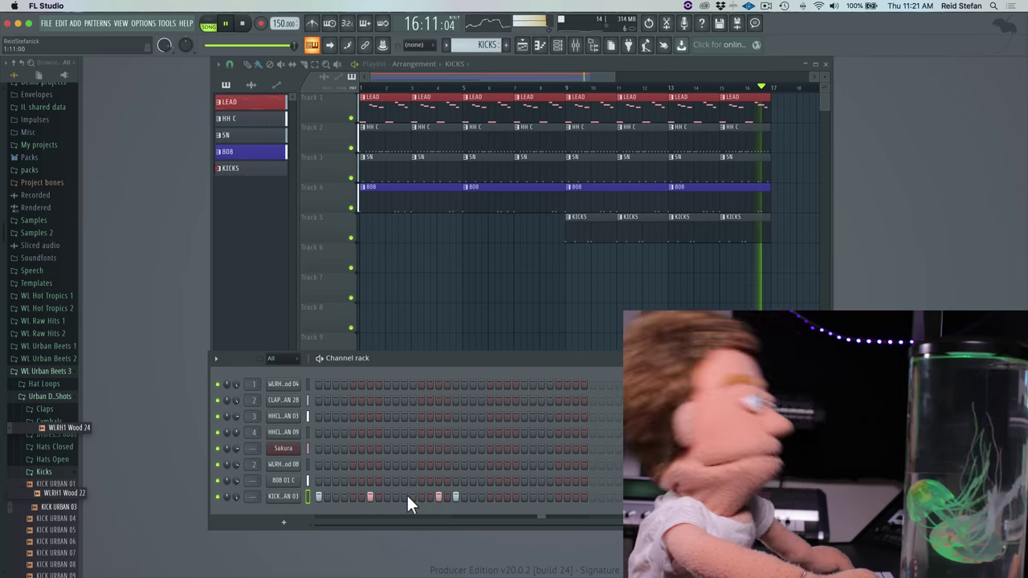
click(421, 496)
click(455, 496)
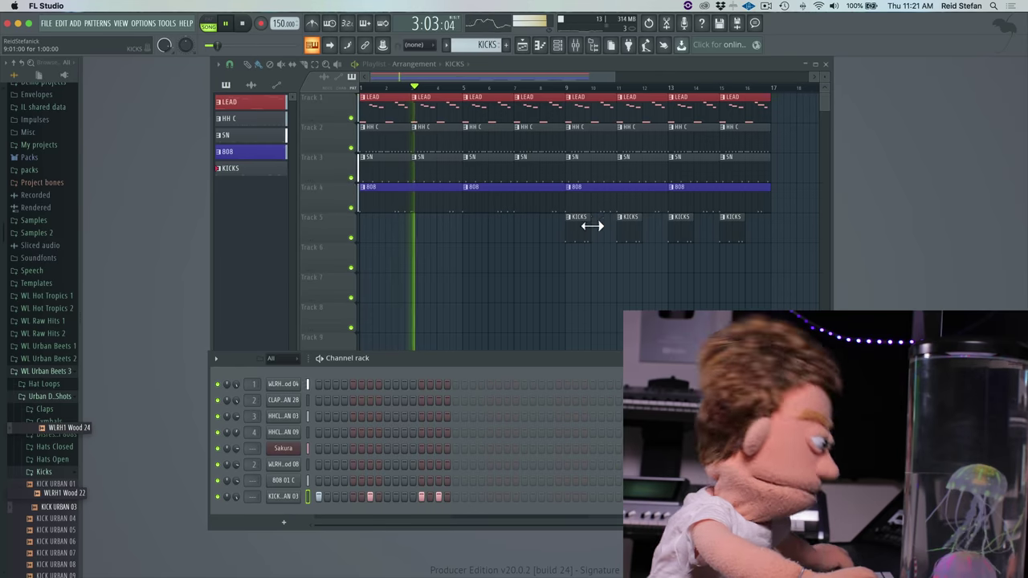
key(space)
Place KICKS clips on Track 5 at bars 1, 3, 5 and 7, and check the song in playback
click(370, 228)
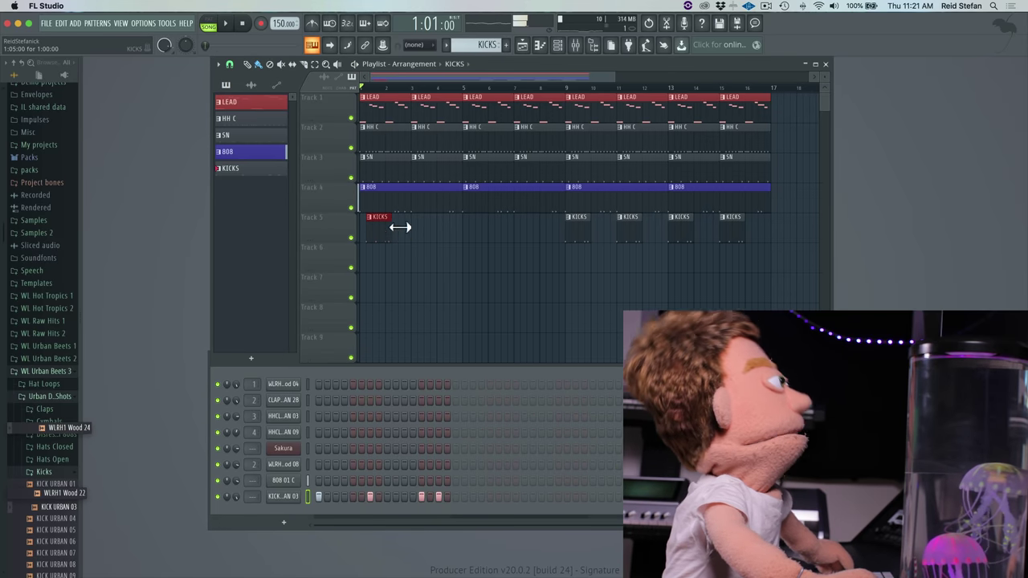
key(super+z)
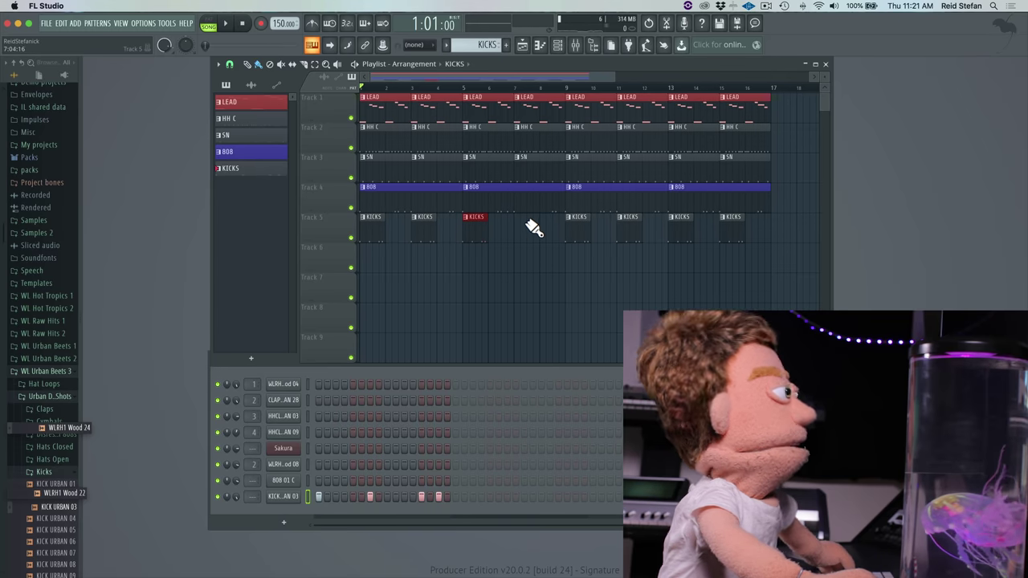
key(space)
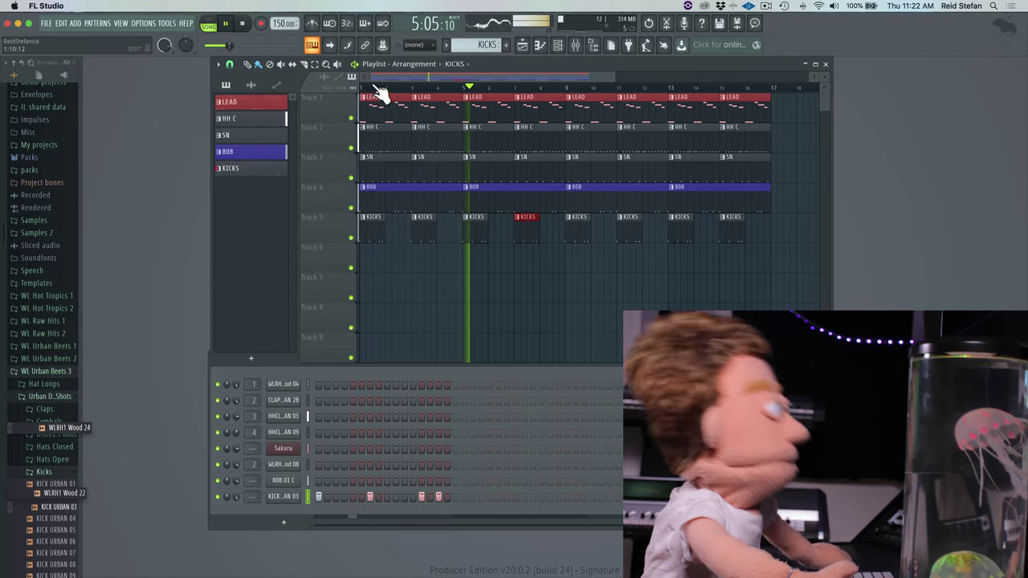
key(space)
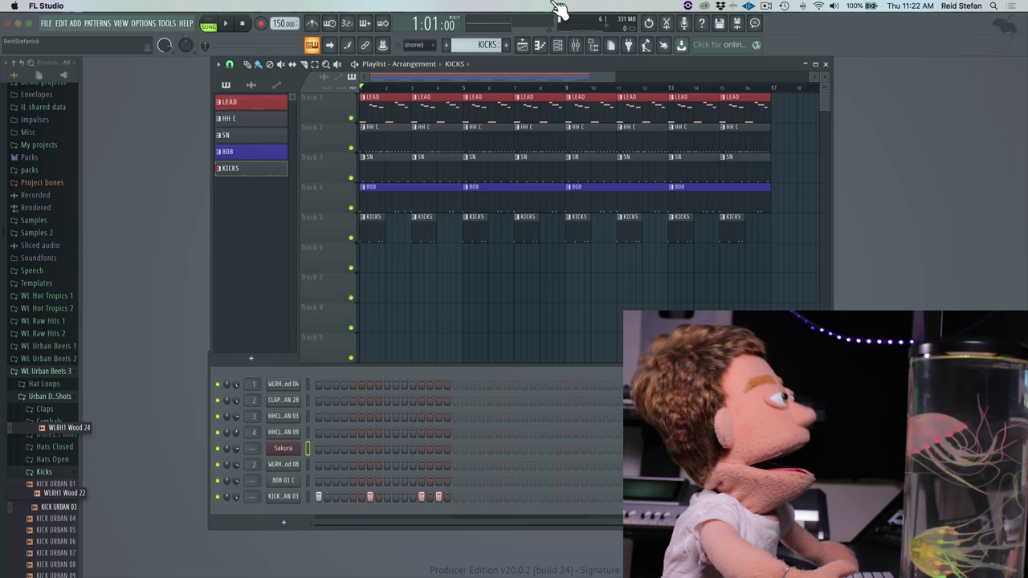
Create a new pattern named HH OP and open the Hats Open sample folder in WL Urban Beets 3
click(507, 46)
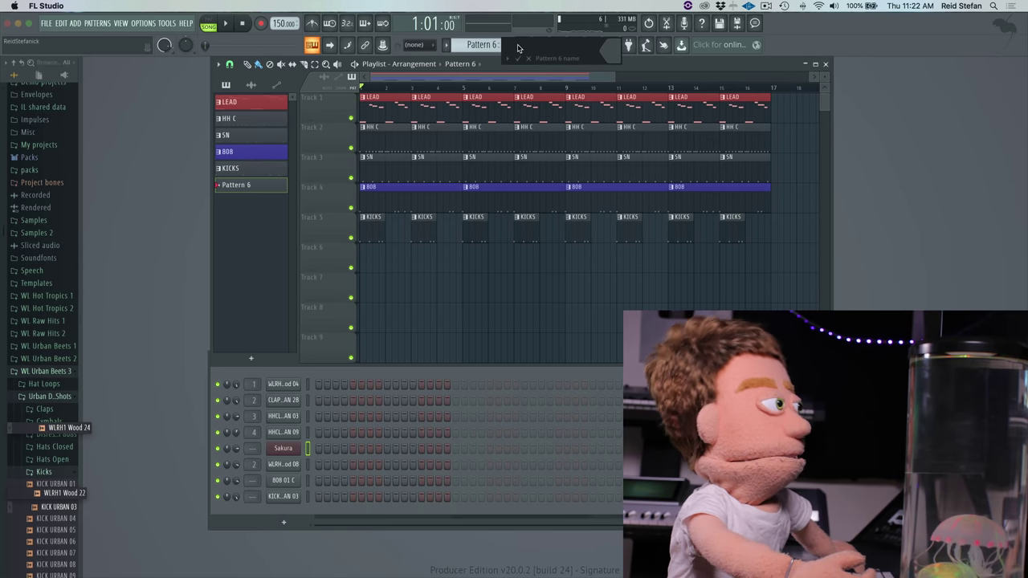
key(Return)
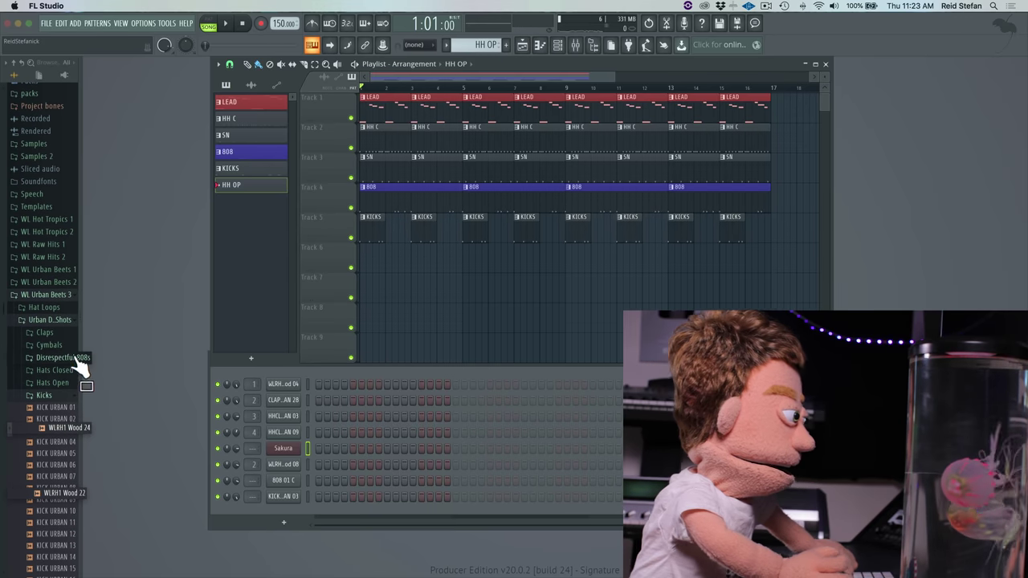
click(53, 447)
scroll(57, 404, down, 5)
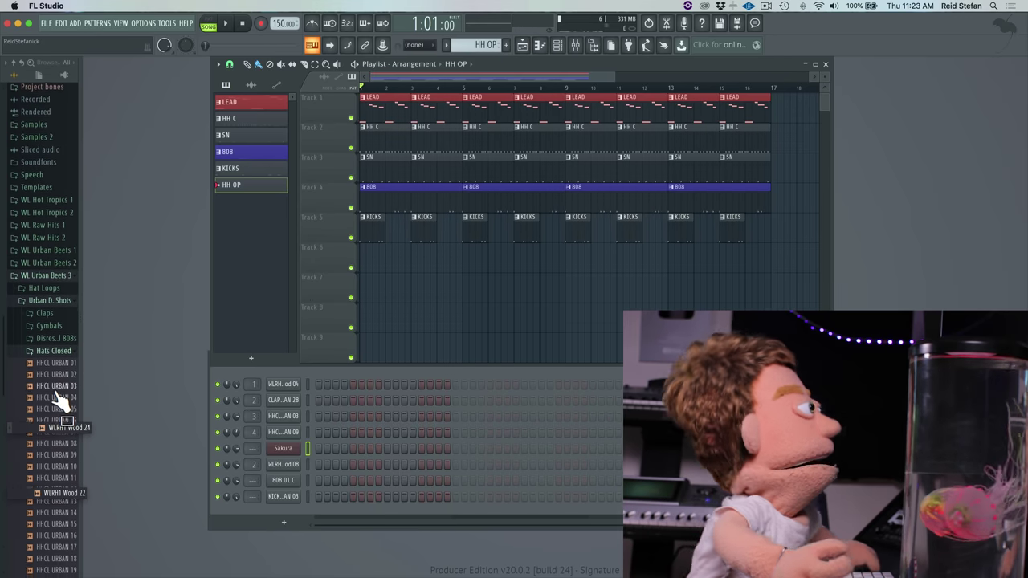
click(68, 256)
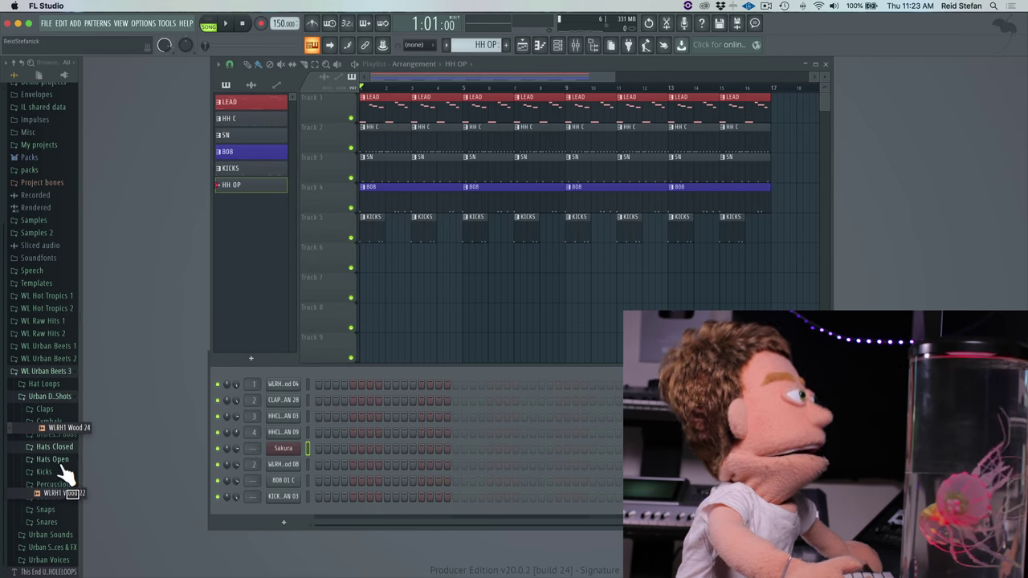
click(61, 461)
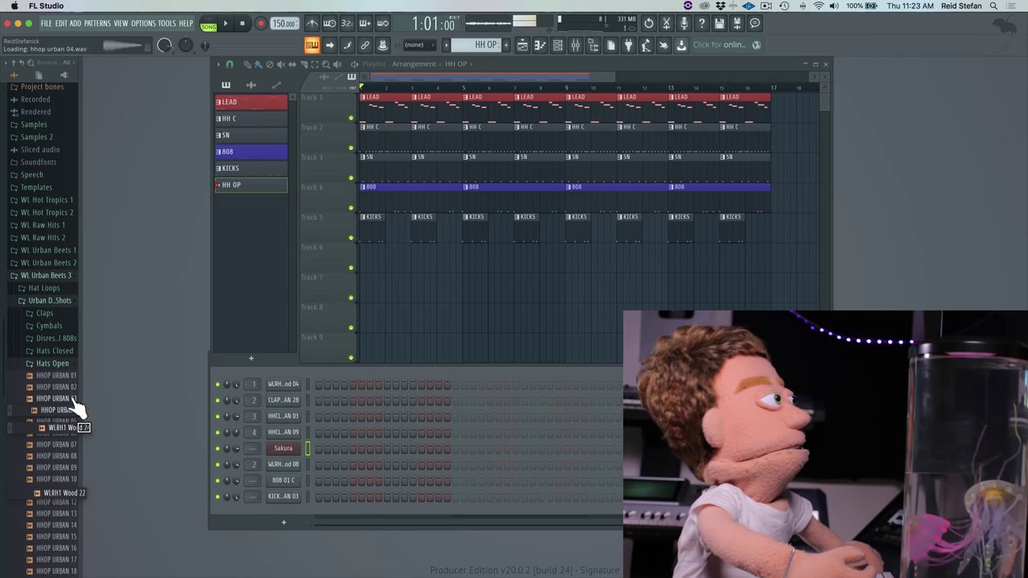
Add a Sampler channel and load the HHOP URBAN 04 sample into it
click(289, 523)
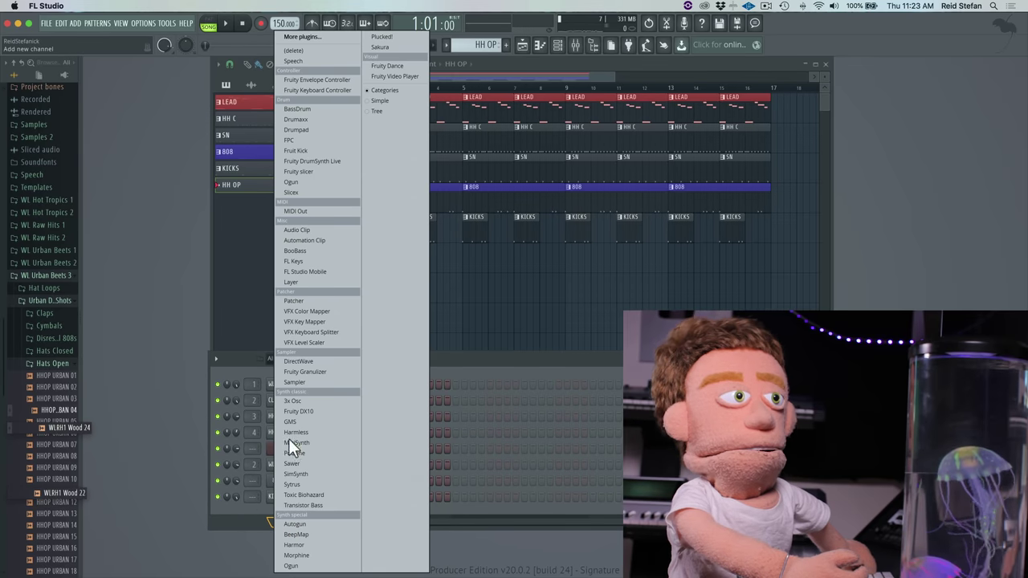
click(312, 383)
drag(136, 445, 290, 511)
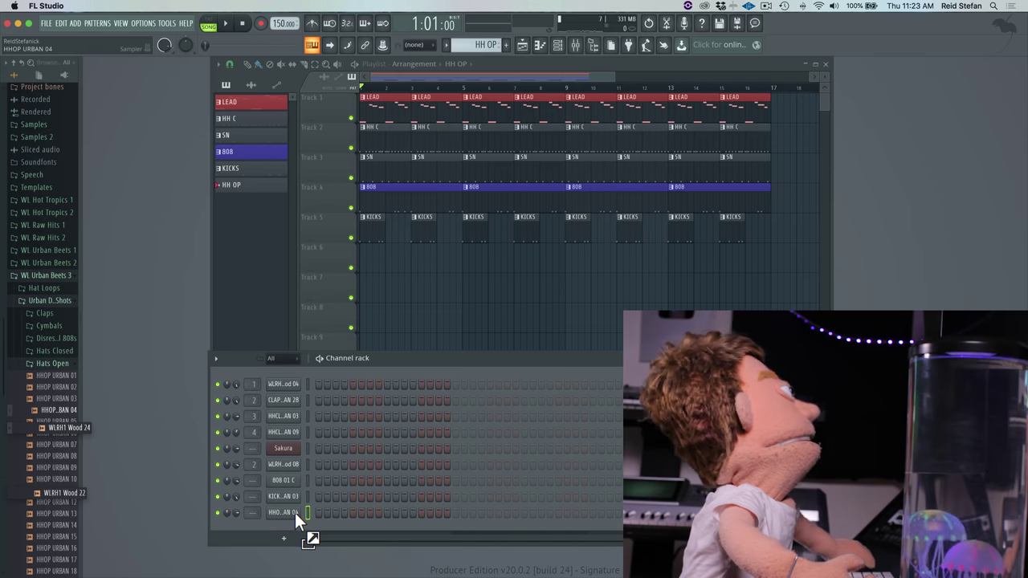
Enable the volume envelope of the HHOP URBAN 04 channel, reduce its attack to minimum, and close the channel settings
click(291, 512)
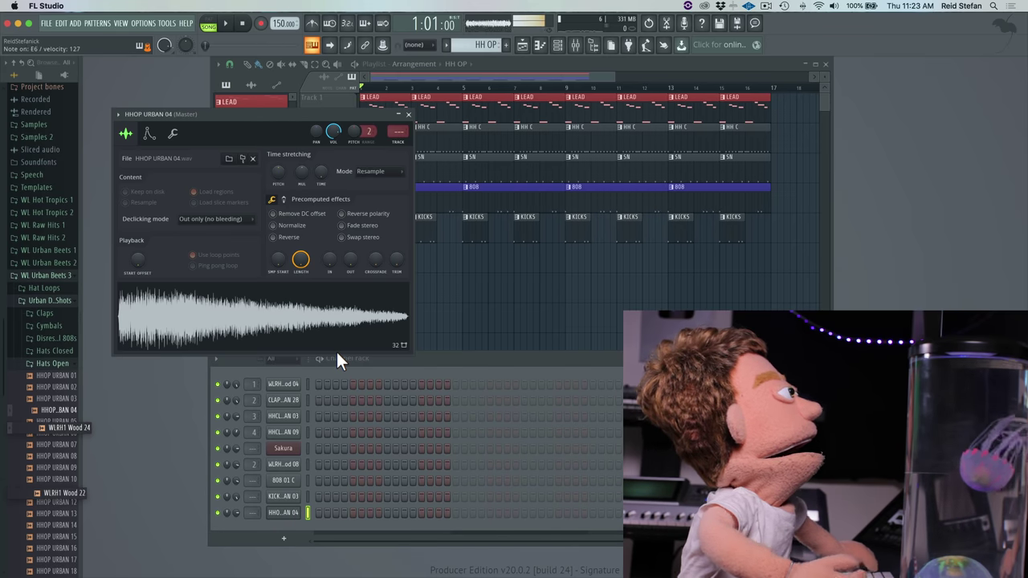
click(173, 134)
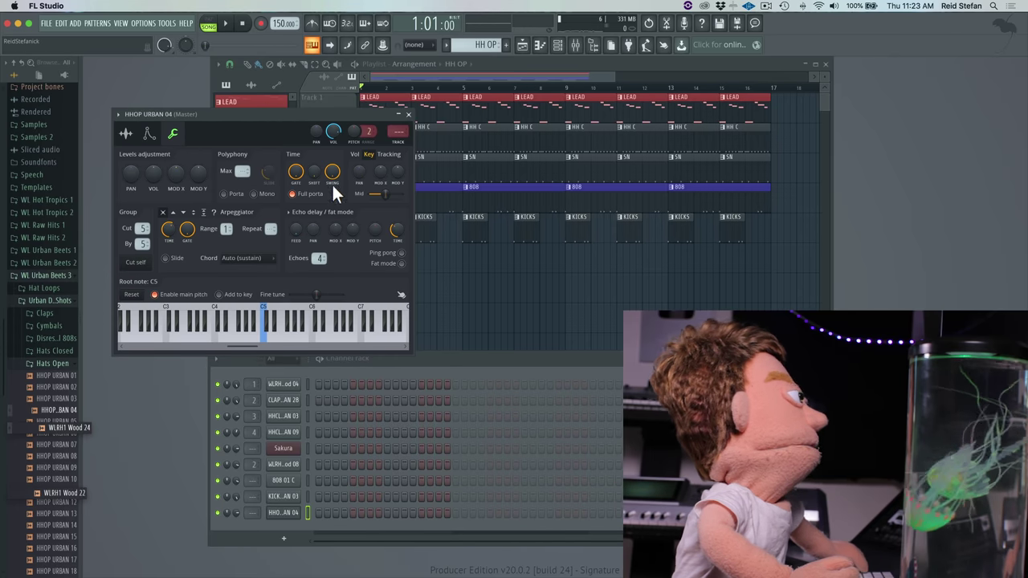
click(148, 135)
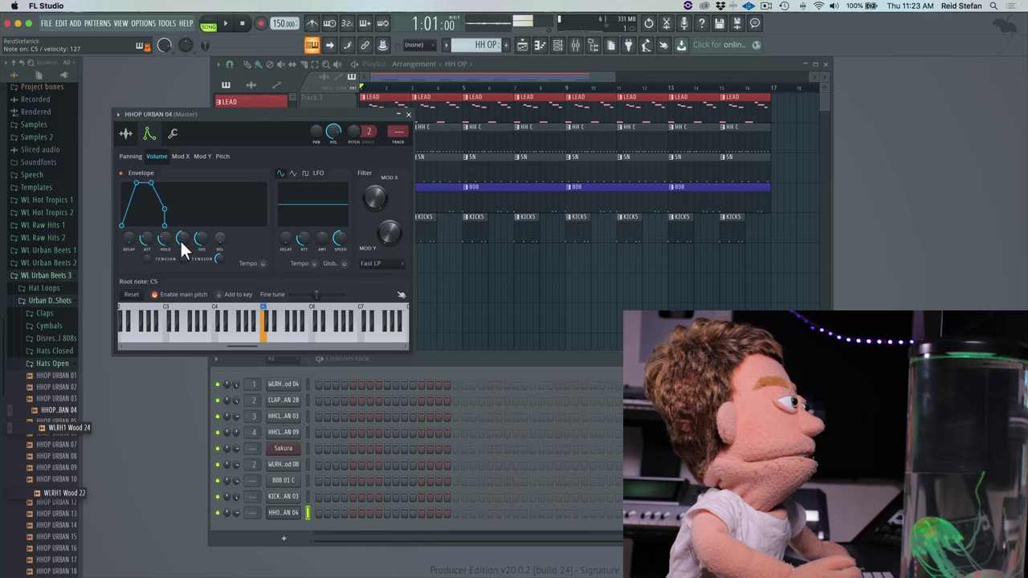
drag(147, 258, 147, 249)
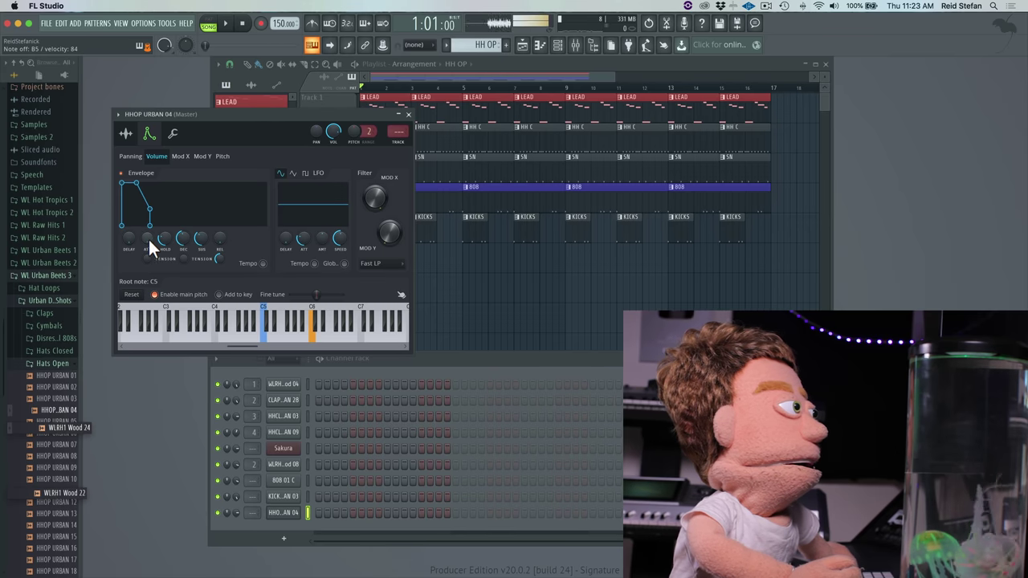
click(408, 115)
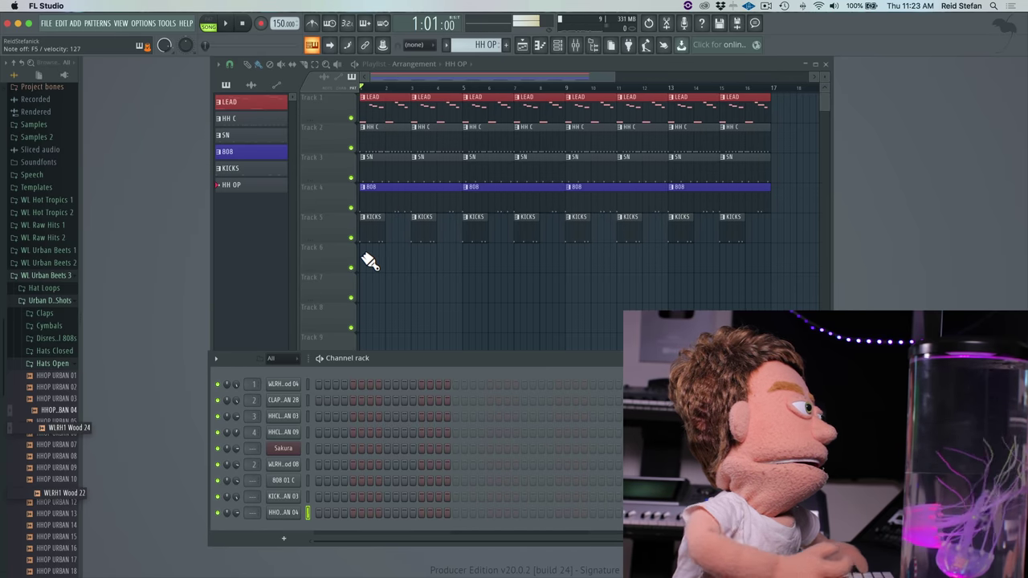
Add an open hat hit on step 1 of HH OP and place HH OP clips on Track 6 at every second bar from bar 1
drag(779, 258, 395, 262)
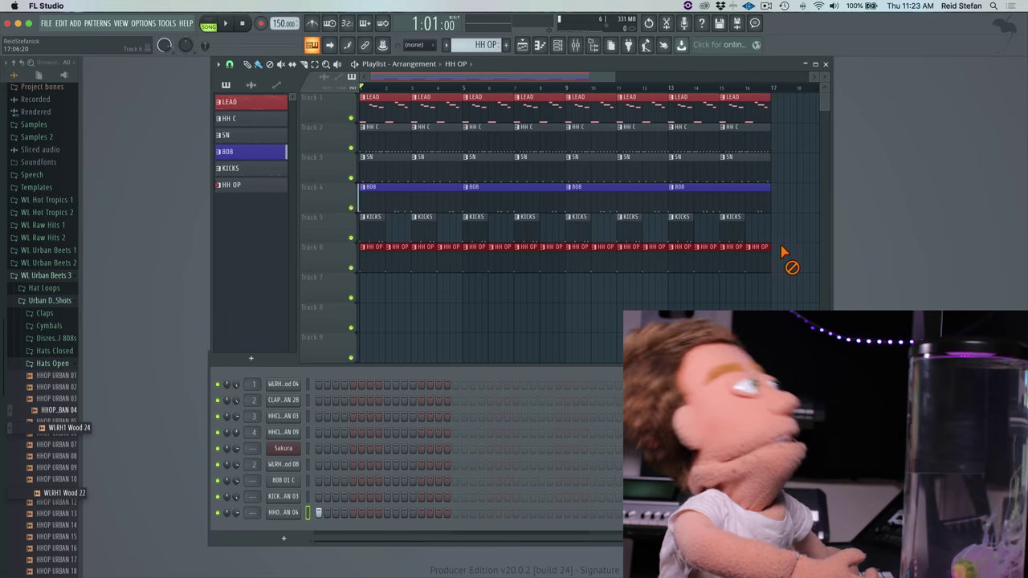
key(space)
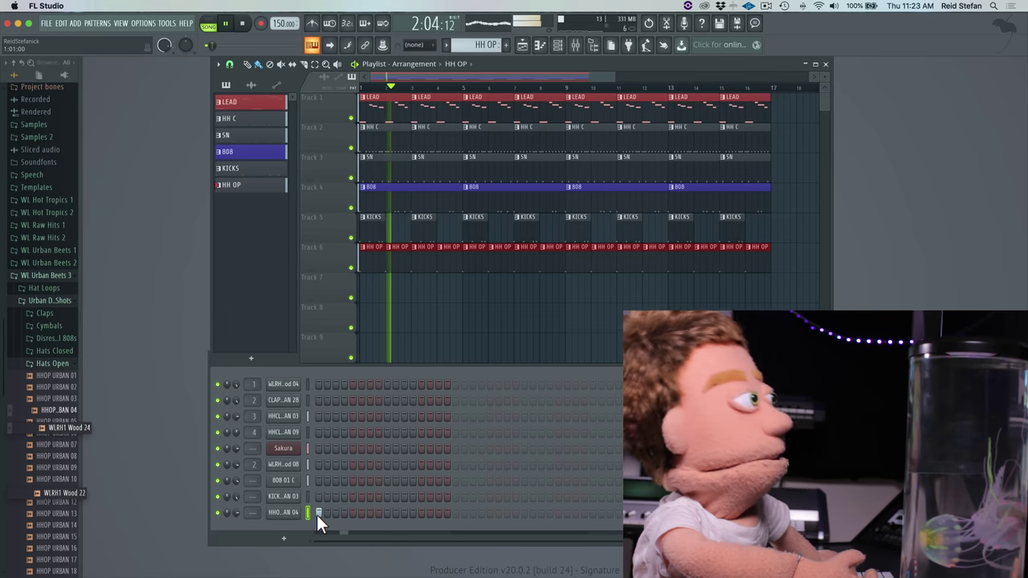
key(space)
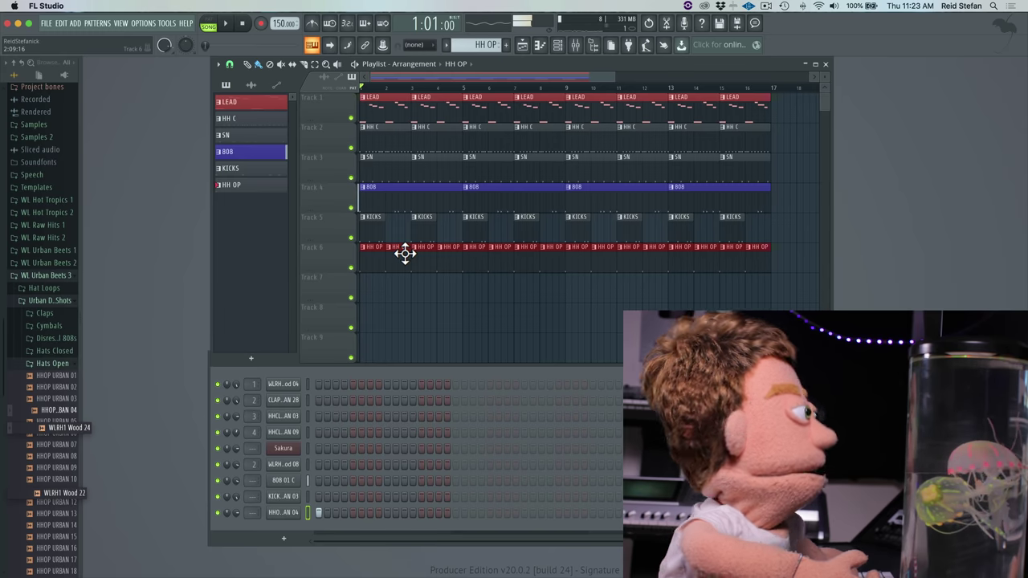
click(444, 251)
click(450, 245)
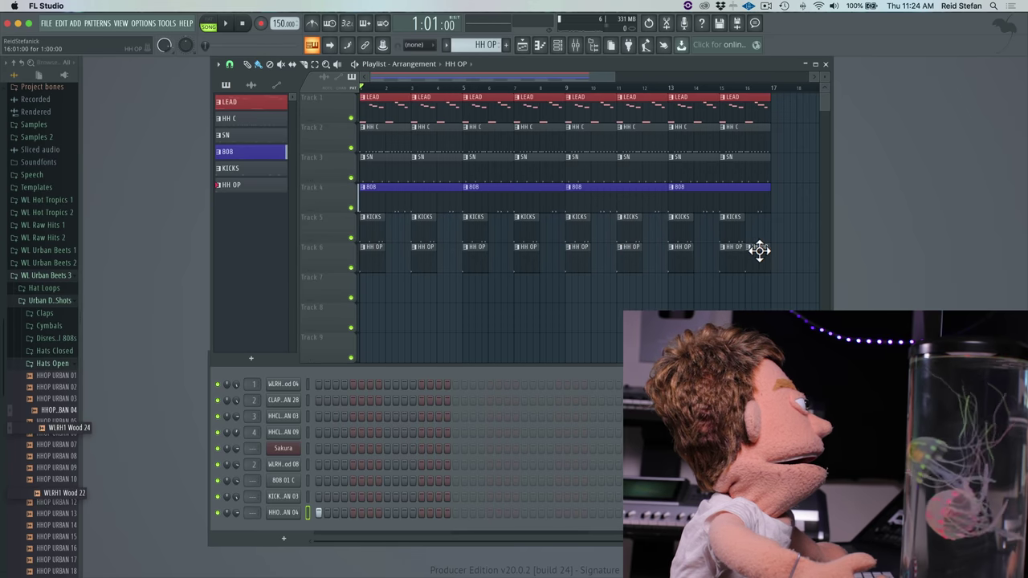
Lengthen the HHOP URBAN 04 C5 note to about three steps in the piano roll, checking it in playback
key(F6)
double_click(369, 247)
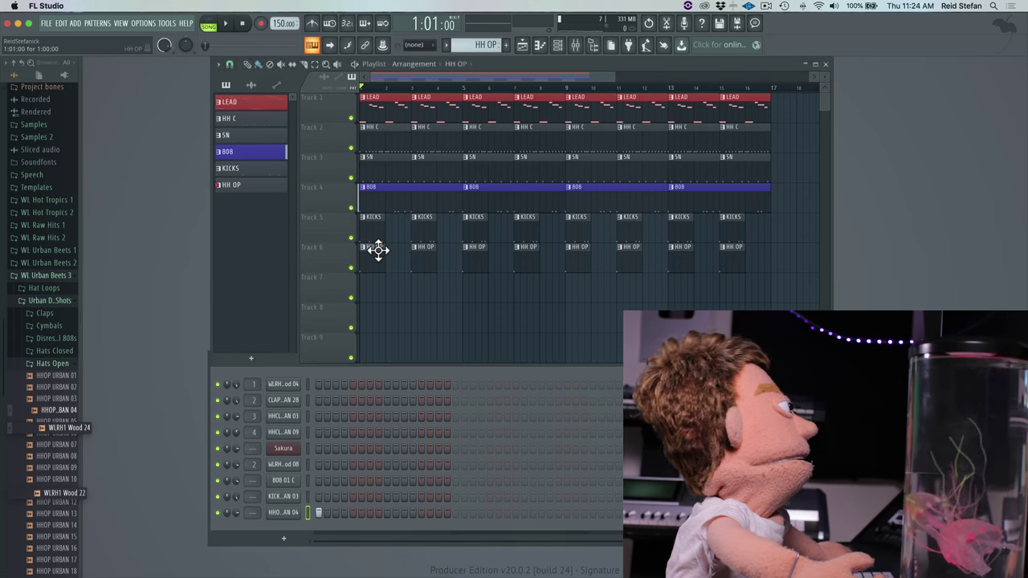
scroll(313, 249, down, 5)
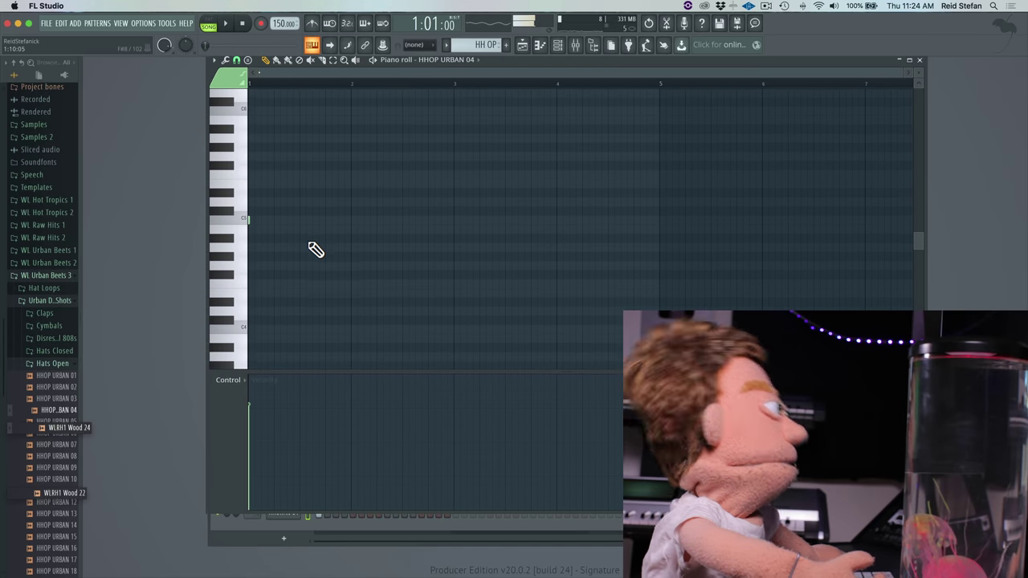
click(259, 220)
key(space)
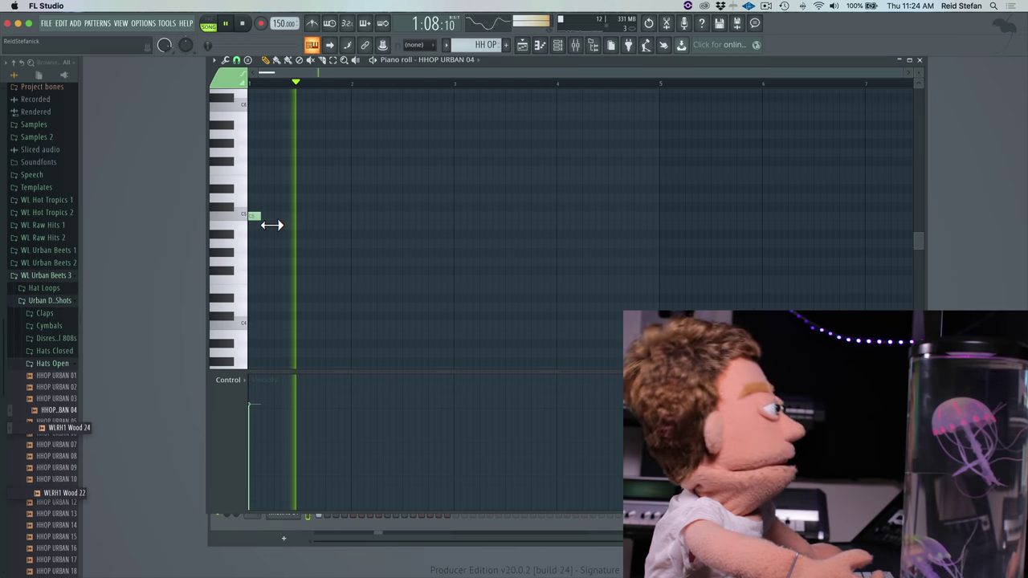
drag(271, 224, 287, 223)
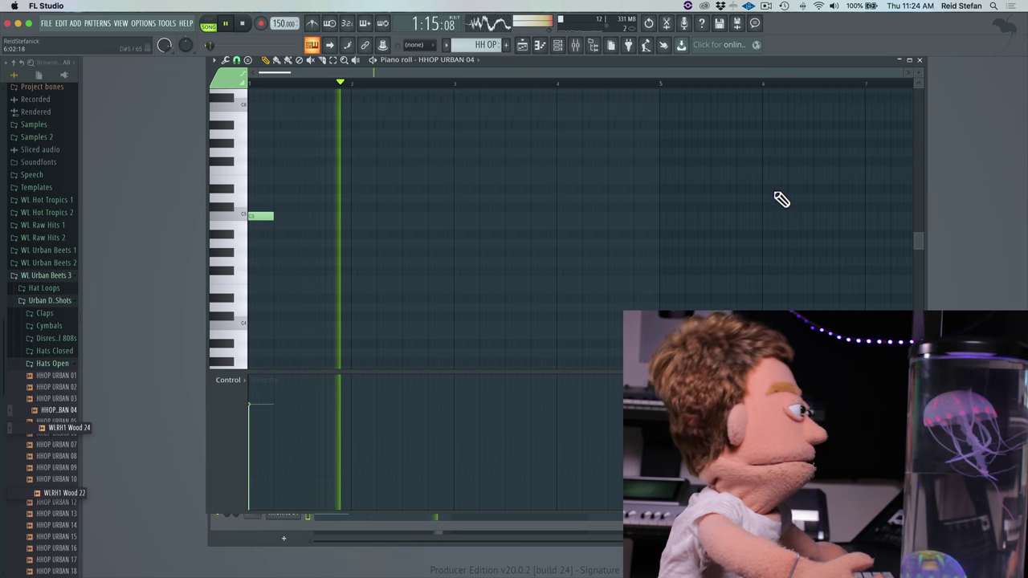
key(space)
mouse_move(273, 221)
mouse_down()
mouse_move(281, 222)
mouse_move(271, 222)
mouse_up()
key(space)
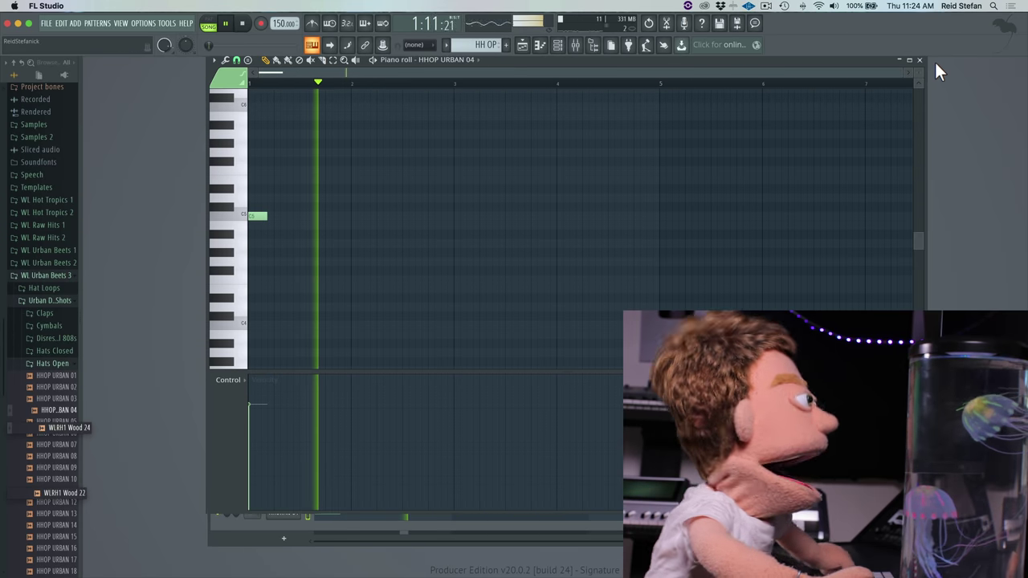
Close the piano roll, delete the HH OP clips at bars 3, 7, 11 and 15, and play the song
click(920, 59)
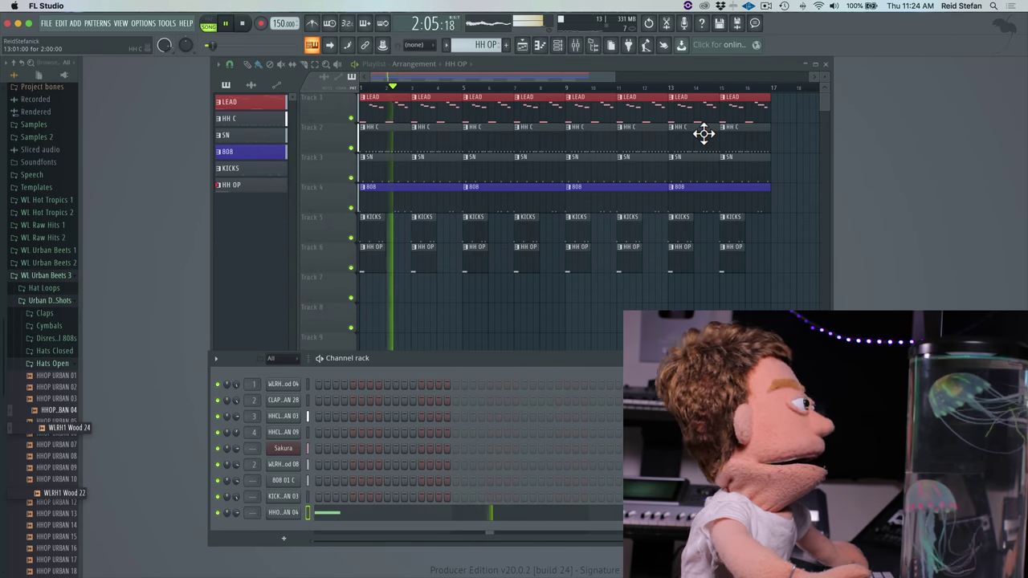
right_click(424, 252)
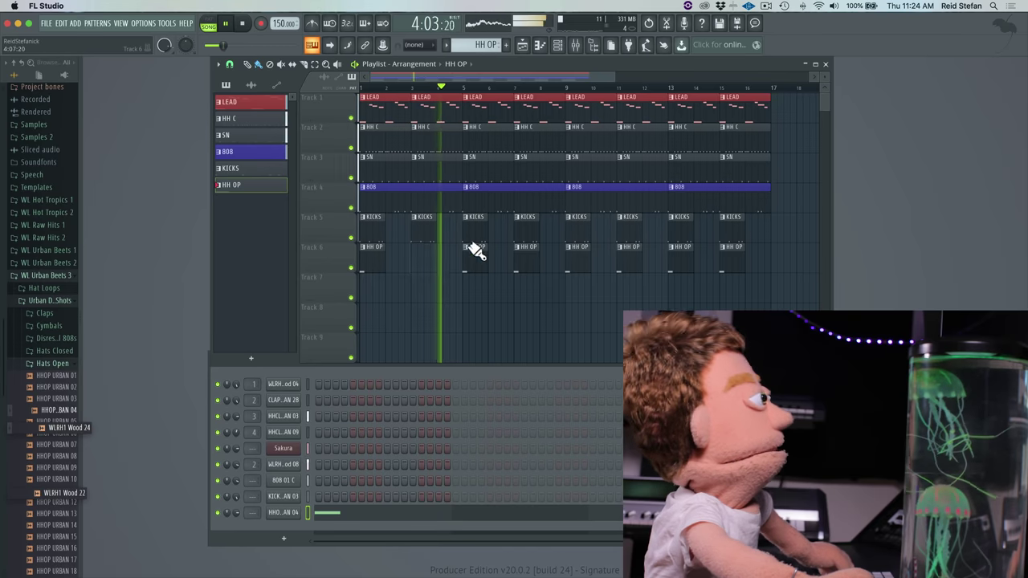
right_click(526, 251)
right_click(631, 252)
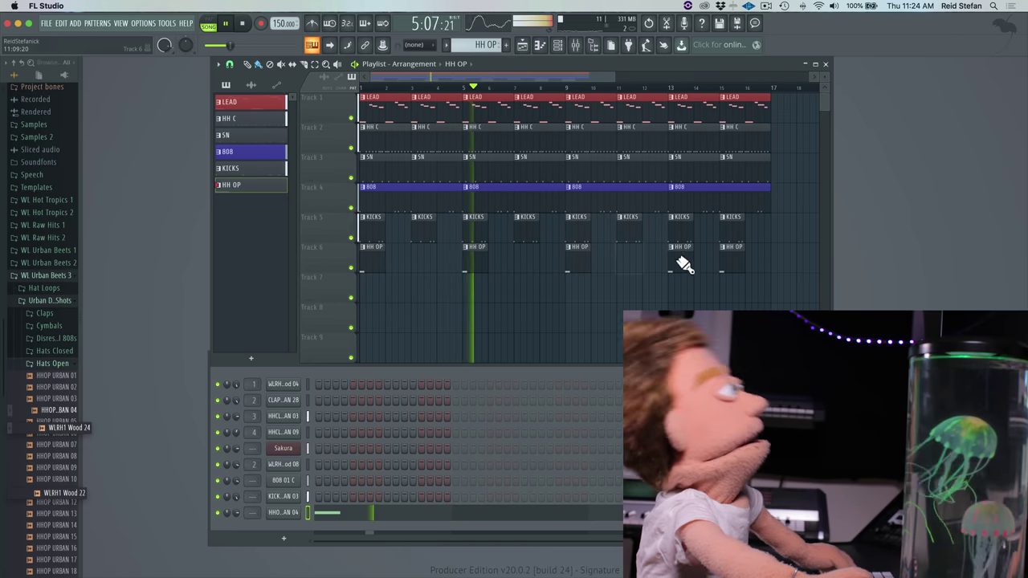
right_click(737, 250)
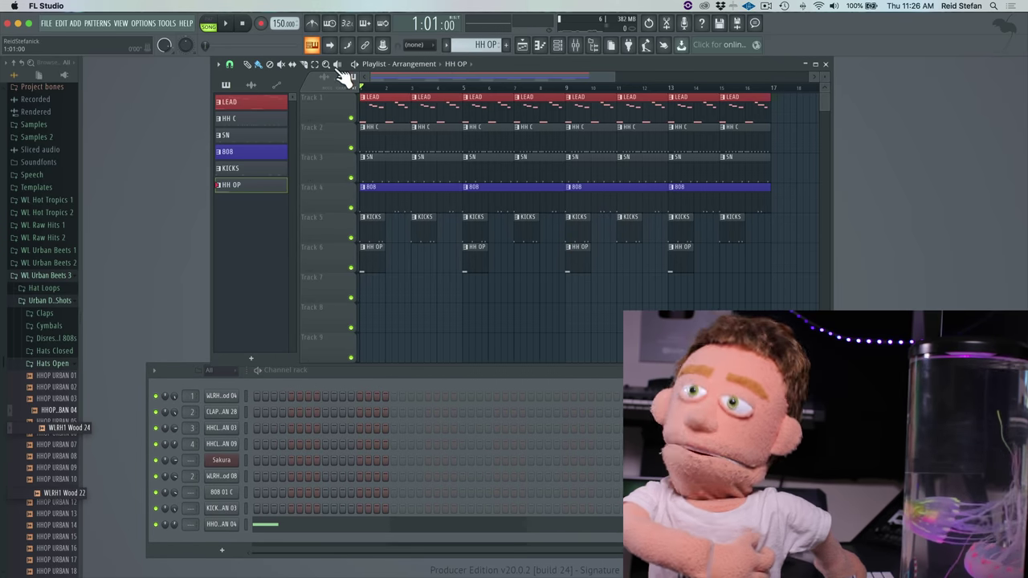
key(space)
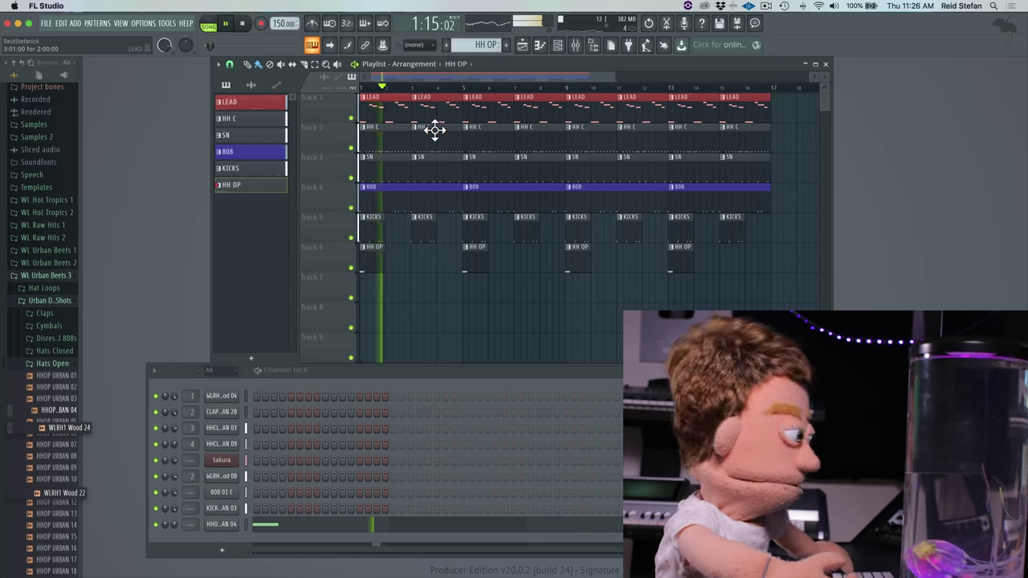